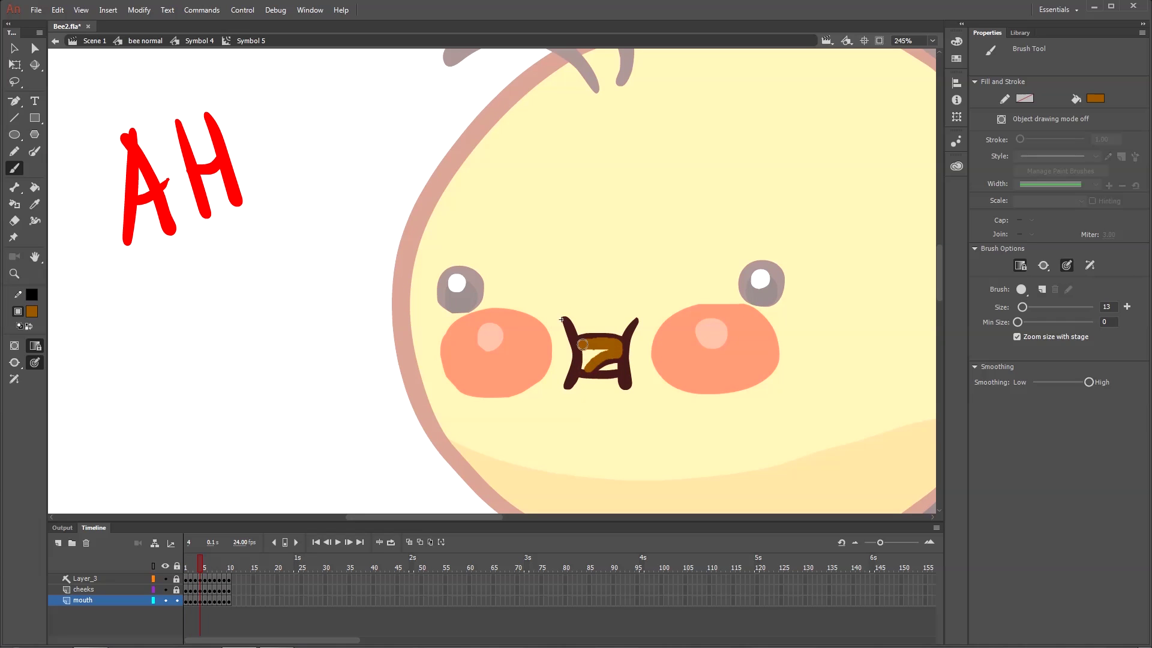
# Paint the EEE mouth's interior brown on frame 3 and draw a dark oval Oo/OH mouth with a brown interior on frame 6.
pyautogui.press(',')
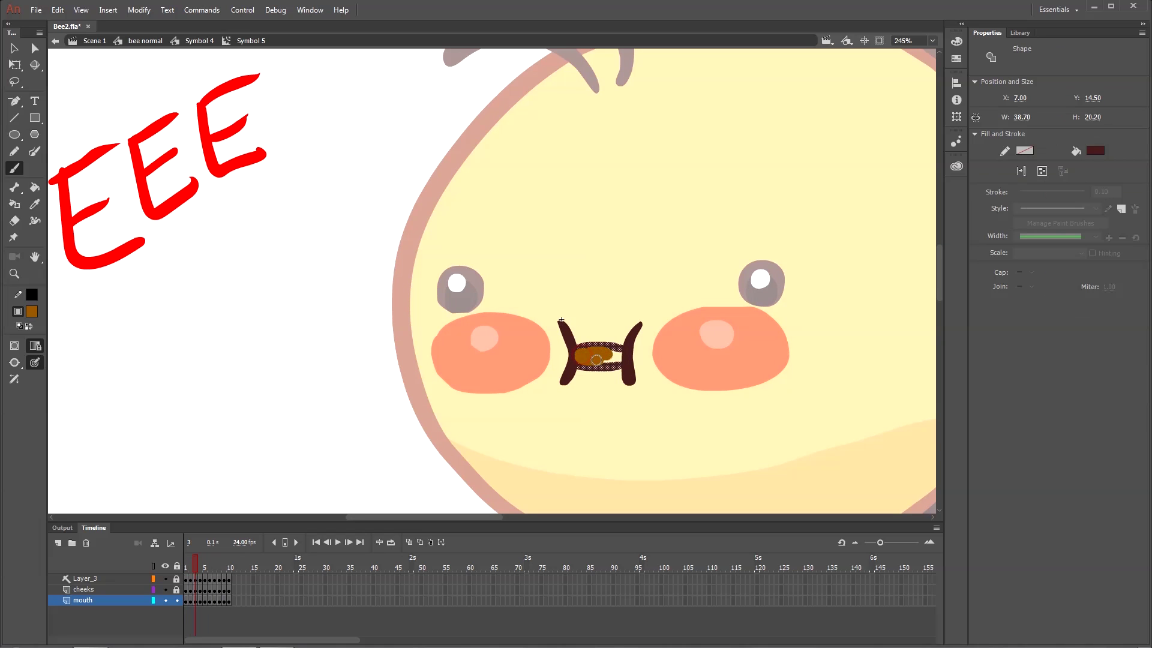
pyautogui.click(615, 356)
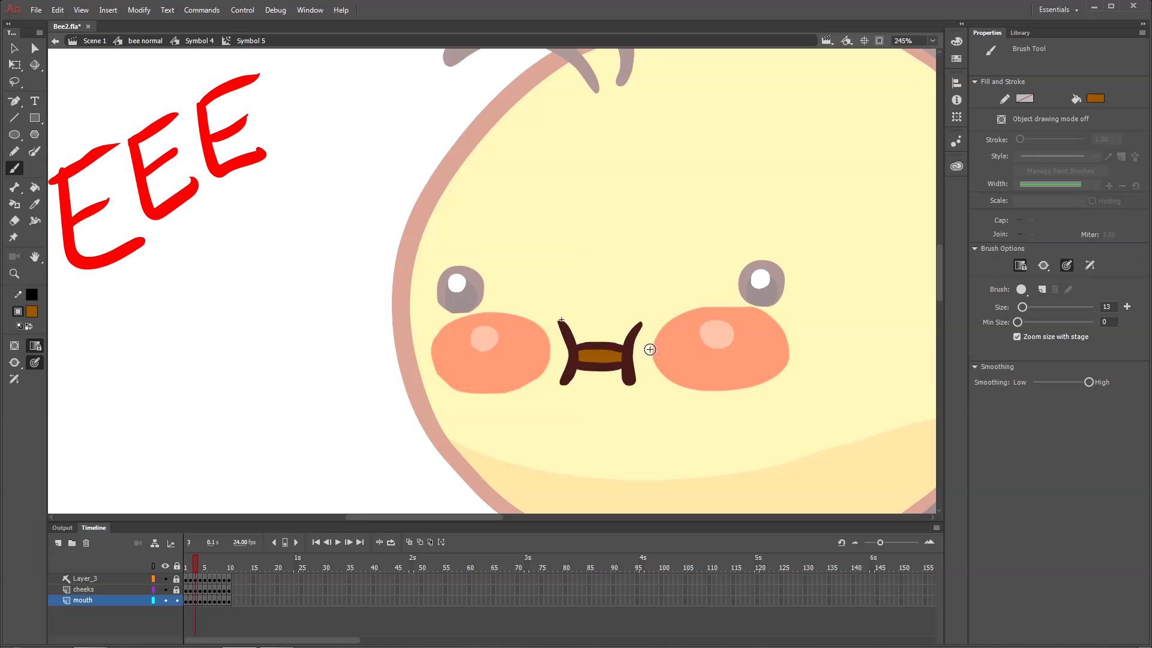
pyautogui.moveTo(602, 319); pyautogui.dragTo(582, 363)
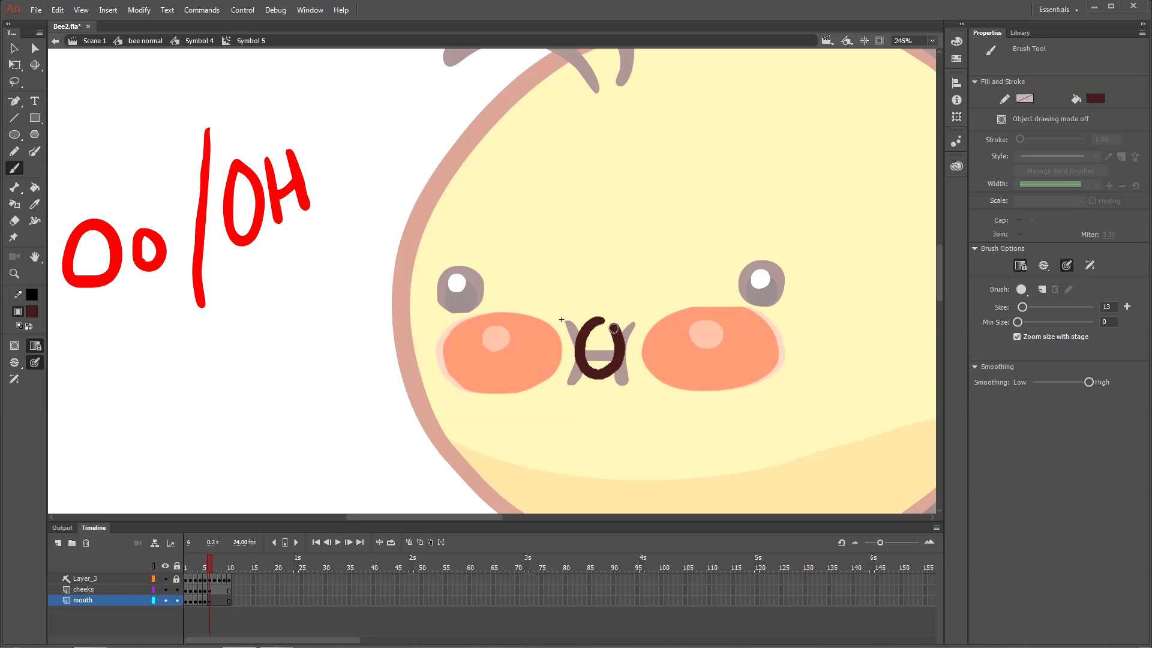
pyautogui.moveTo(614, 328); pyautogui.dragTo(613, 368)
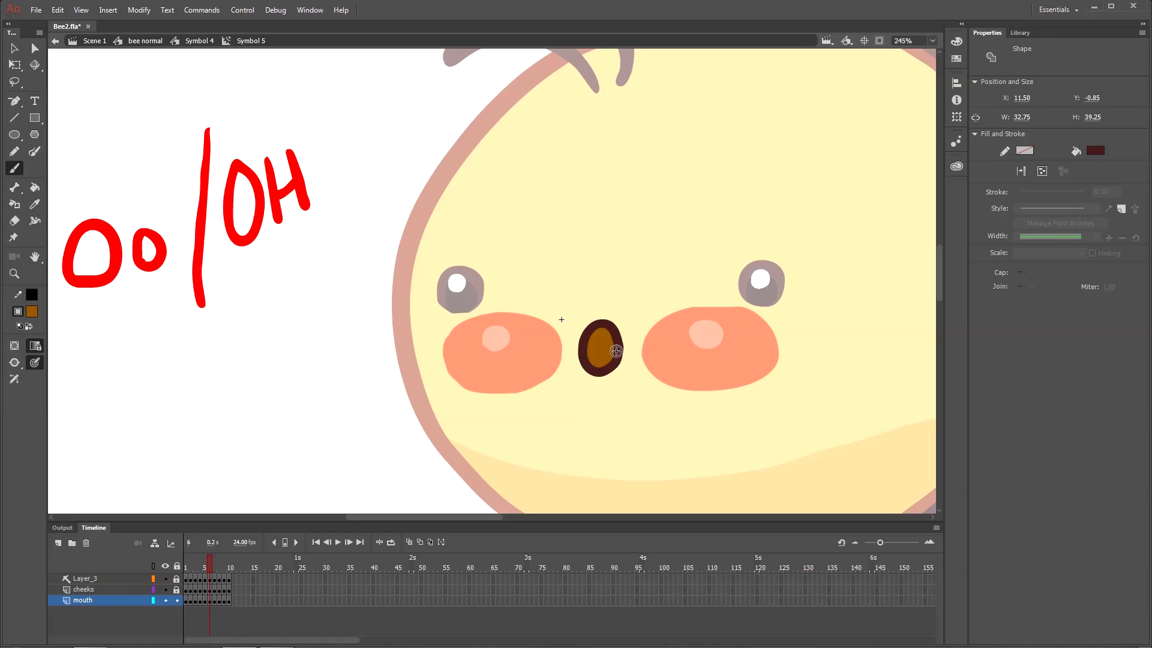
pyautogui.moveTo(608, 338)
pyautogui.mouseDown()
pyautogui.moveTo(589, 347)
pyautogui.moveTo(611, 357)
pyautogui.mouseUp()
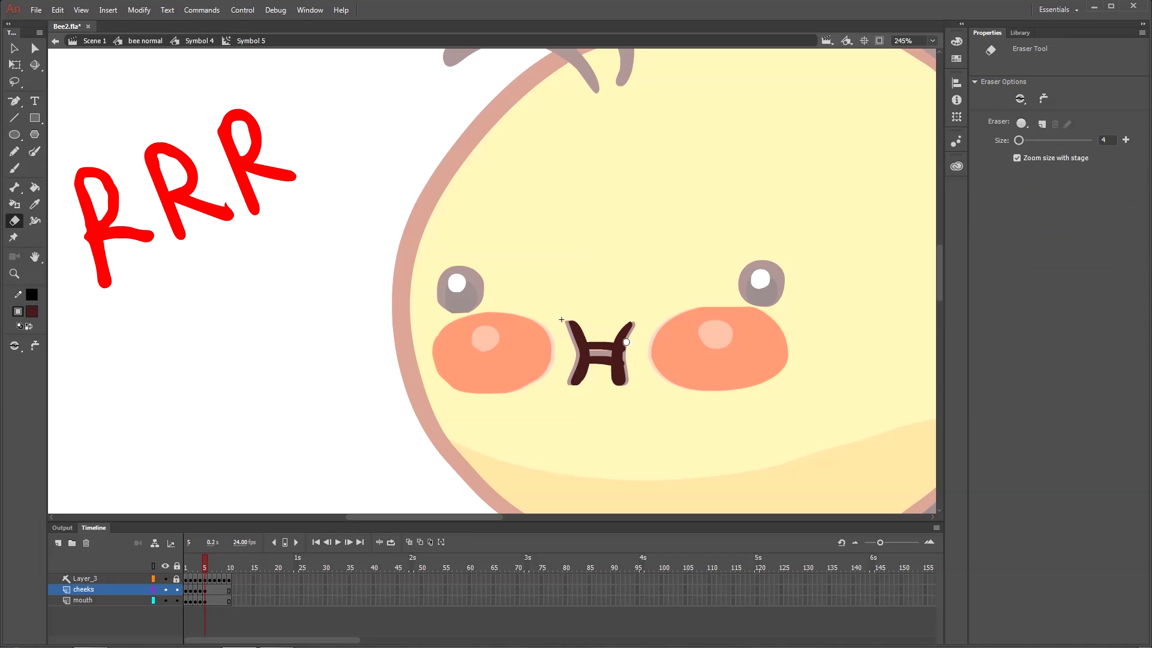
# Shift the right cheek toward the mouth on the RRR frame and select the left cheek.
pyautogui.press('v')
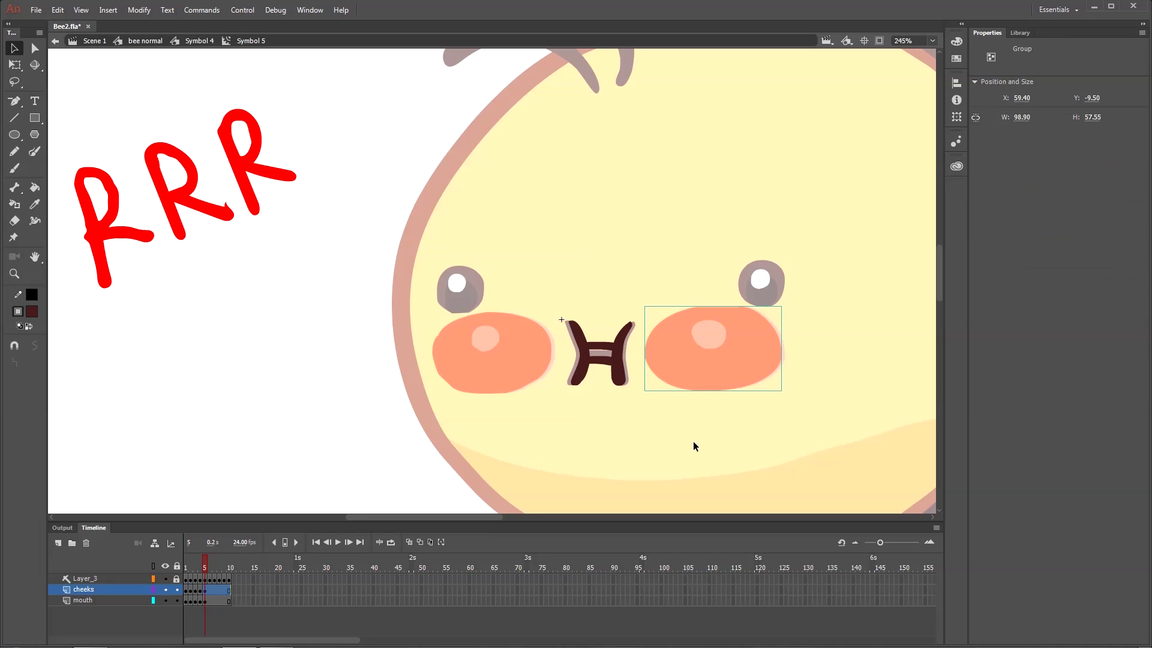
pyautogui.click(492, 360)
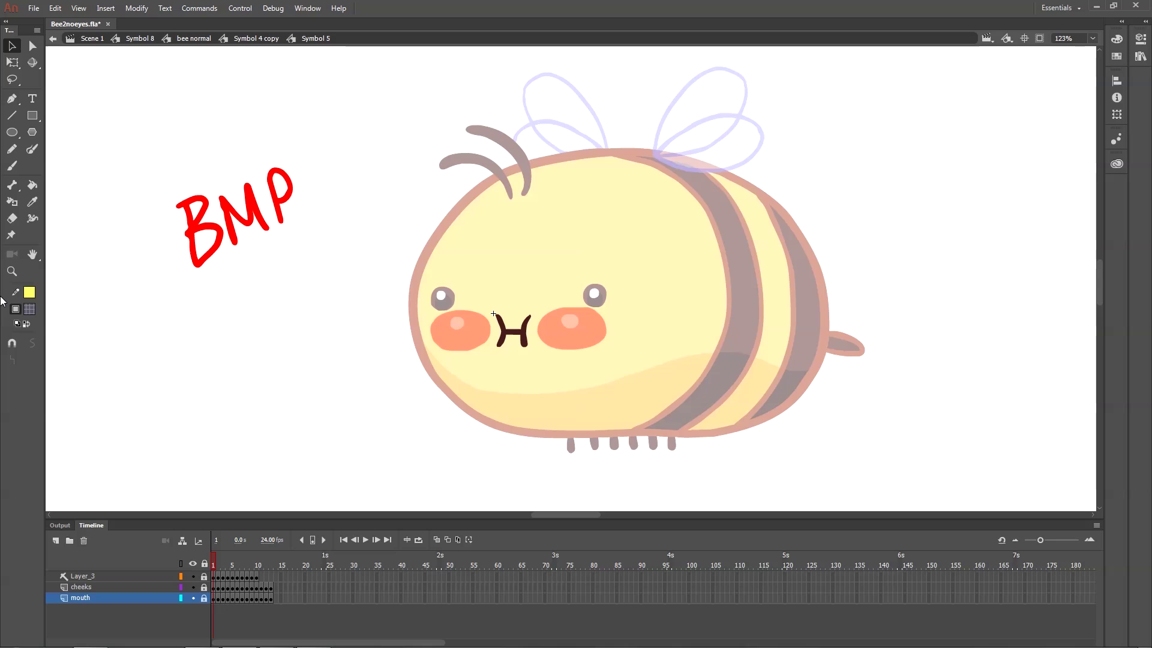
# Step back and forth through the mouth symbol's frames to examine the mouth shape drawn for each labelled sound.
pyautogui.press('.')
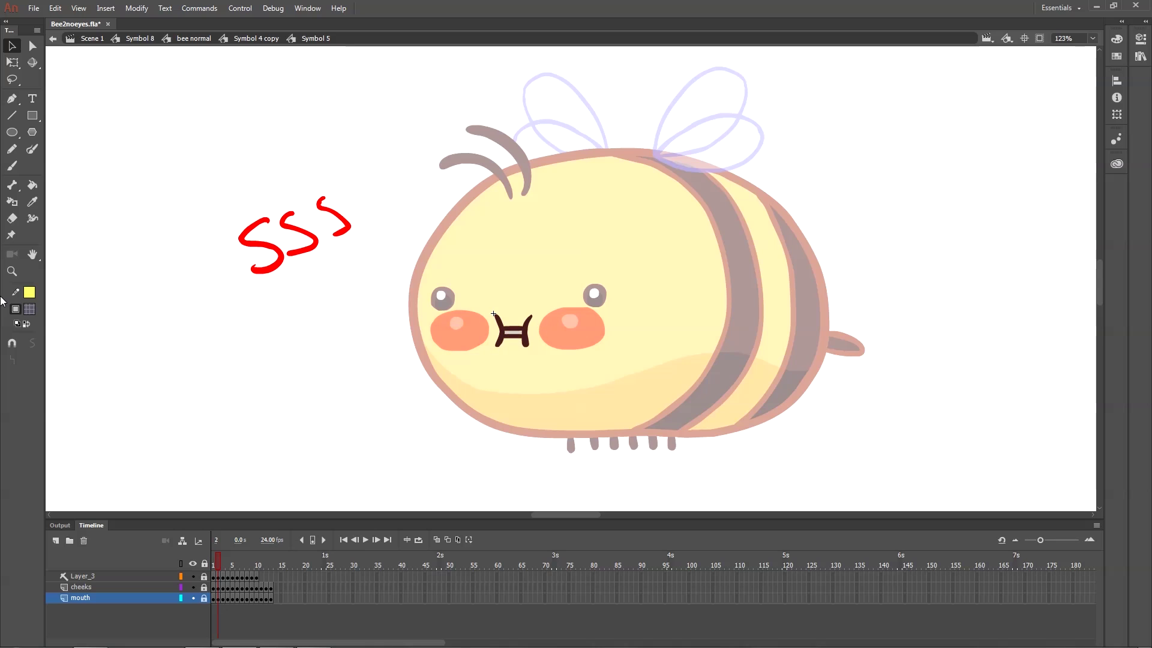
pyautogui.press('.')
pyautogui.press('.')
pyautogui.press('.')
pyautogui.press('.')
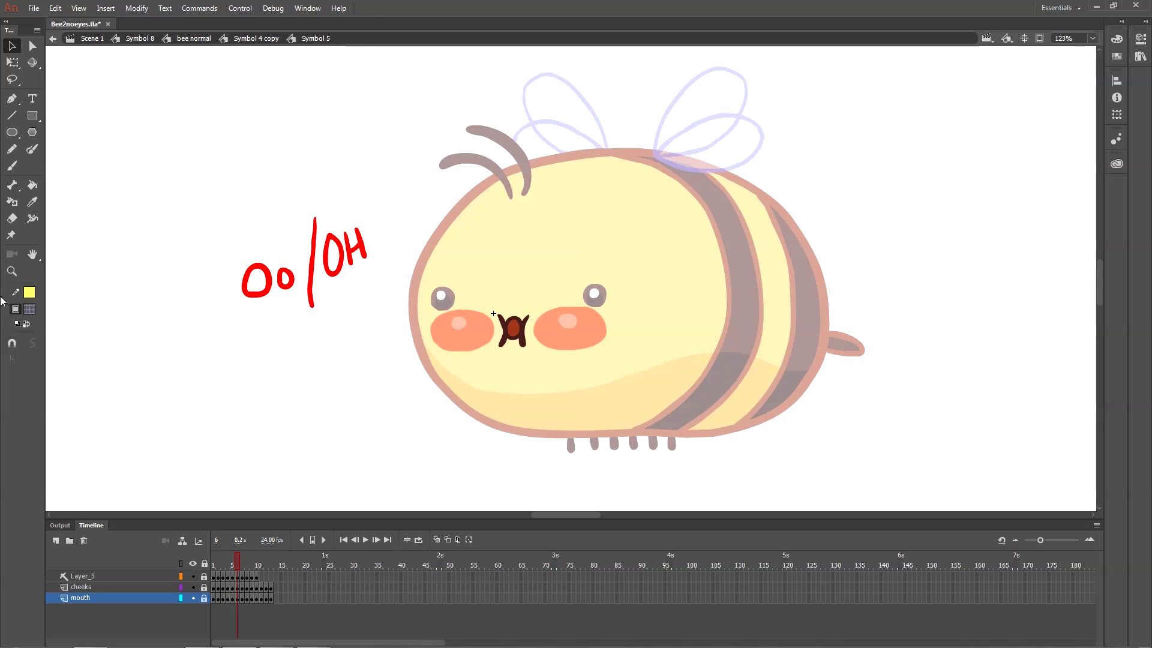
pyautogui.press('.')
pyautogui.press('.')
pyautogui.press('.')
pyautogui.press('.')
pyautogui.press(',')
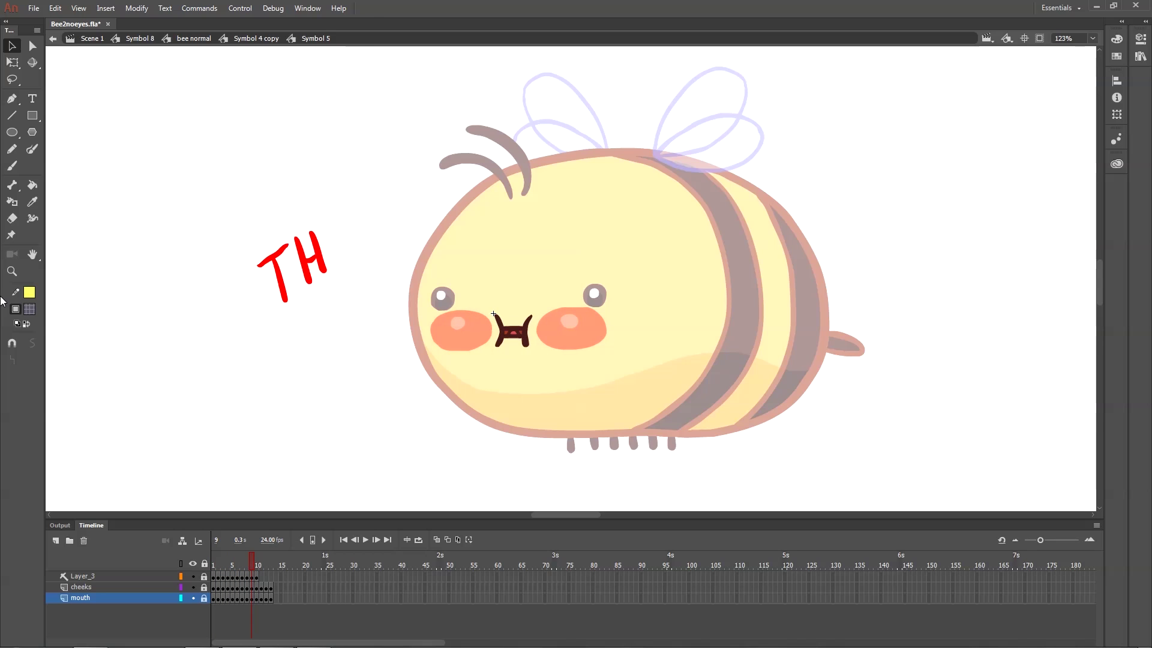
pyautogui.press(',')
pyautogui.press(',')
pyautogui.press(',')
pyautogui.press(',')
pyautogui.press(',')
pyautogui.press(',')
pyautogui.press(',')
pyautogui.press(',')
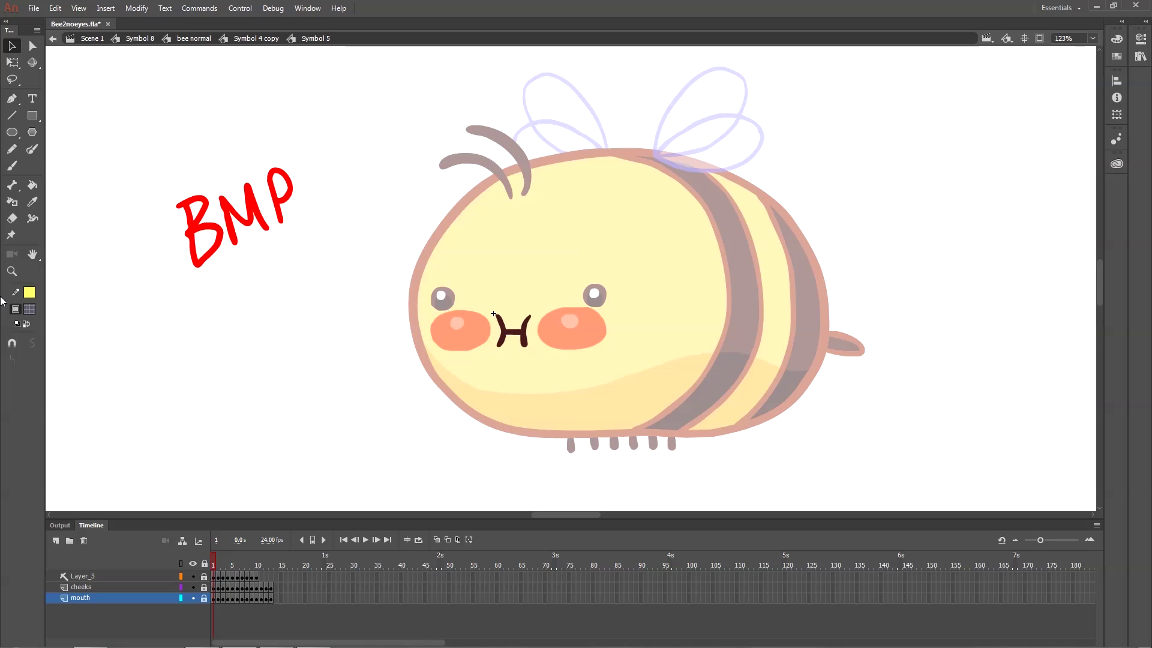
pyautogui.press('.')
pyautogui.press(',')
pyautogui.press('.')
pyautogui.press('.')
pyautogui.press('.')
pyautogui.press('.')
pyautogui.press('.')
pyautogui.press('.')
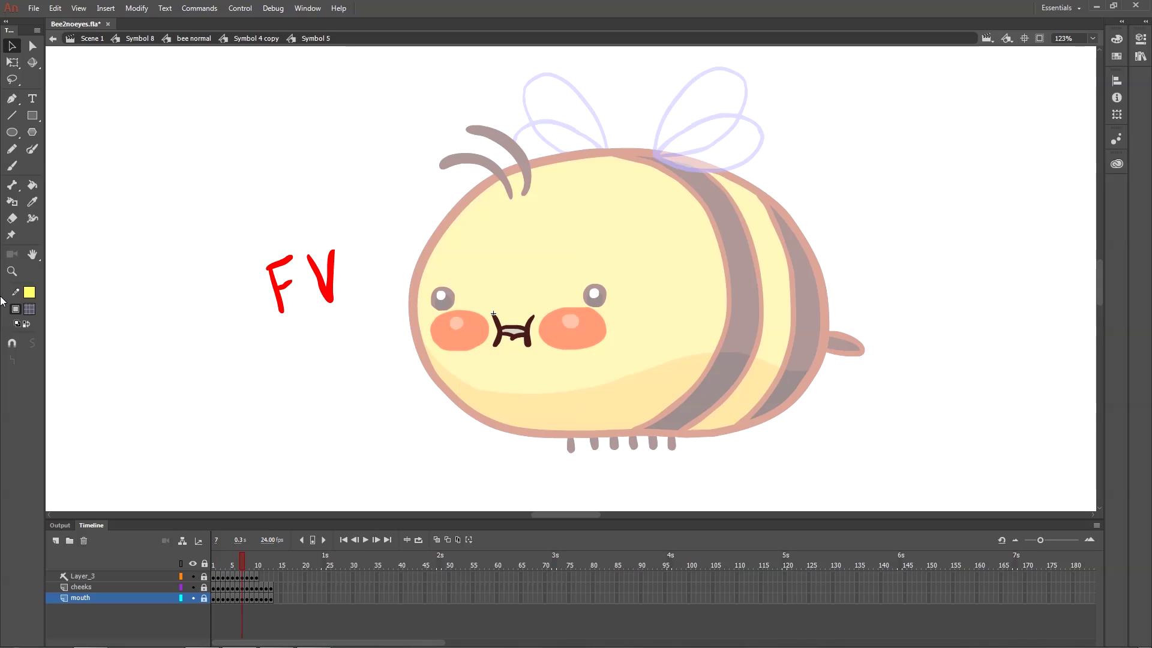
pyautogui.press('.')
pyautogui.press('.')
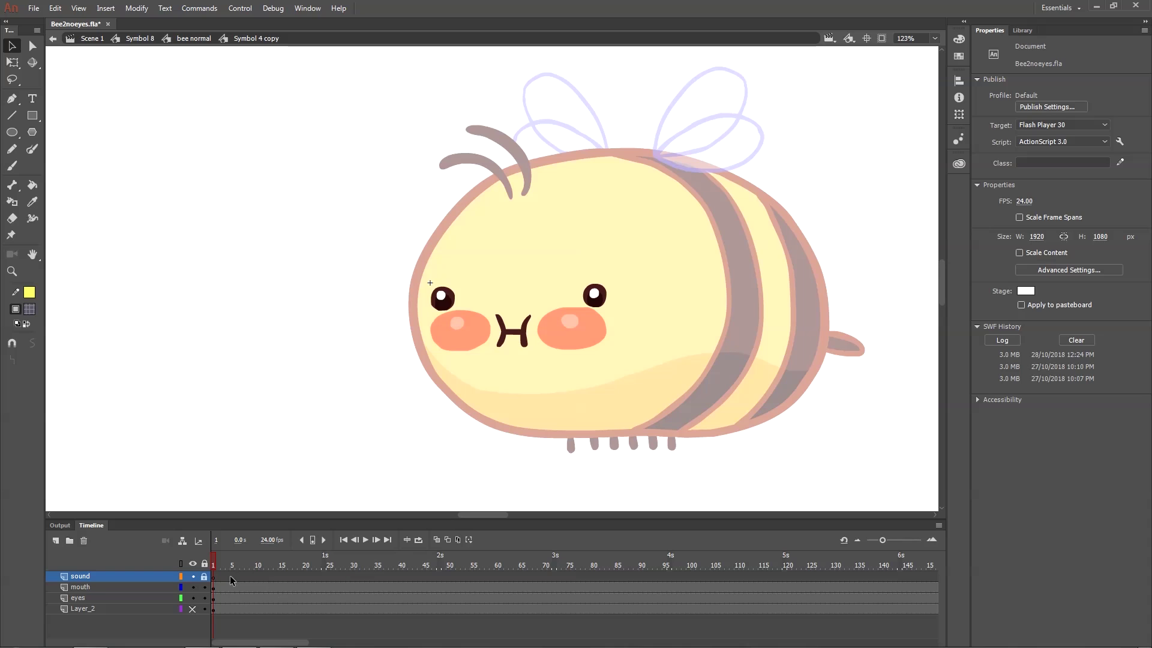
# Assign the sound bee voice2.mp3 to the first frame of the sound layer.
pyautogui.click(214, 577)
pyautogui.click(1049, 183)
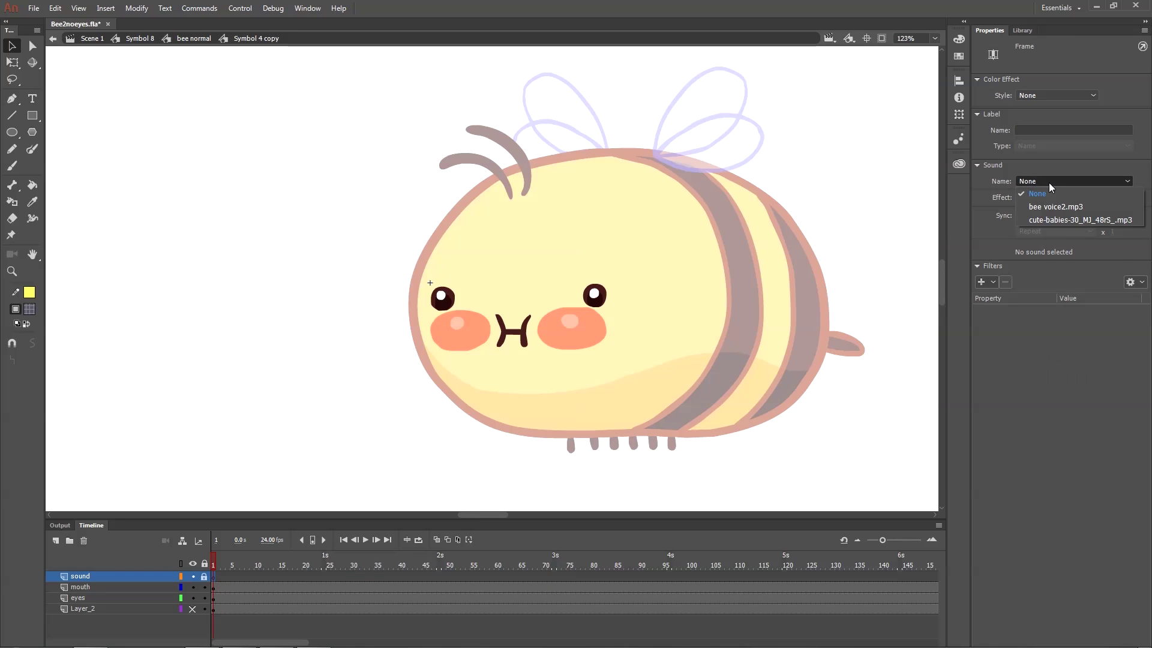
pyautogui.click(1043, 208)
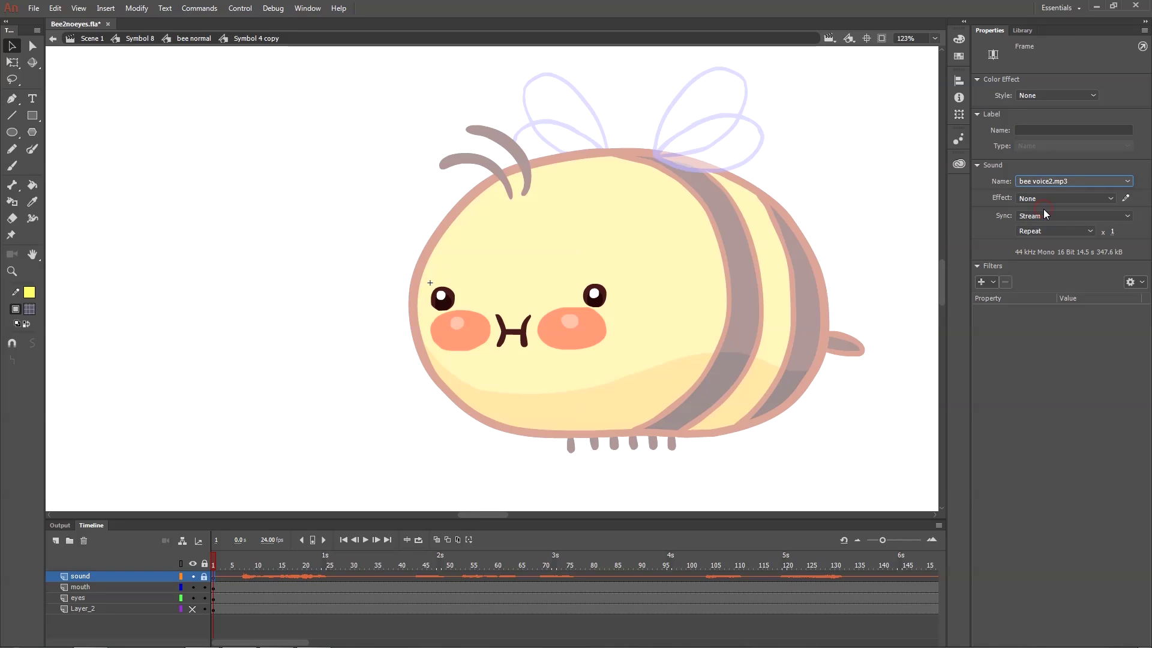
# Open the bee's mouth symbol for editing and step through its frames to review all the mouth shapes.
pyautogui.click(520, 338)
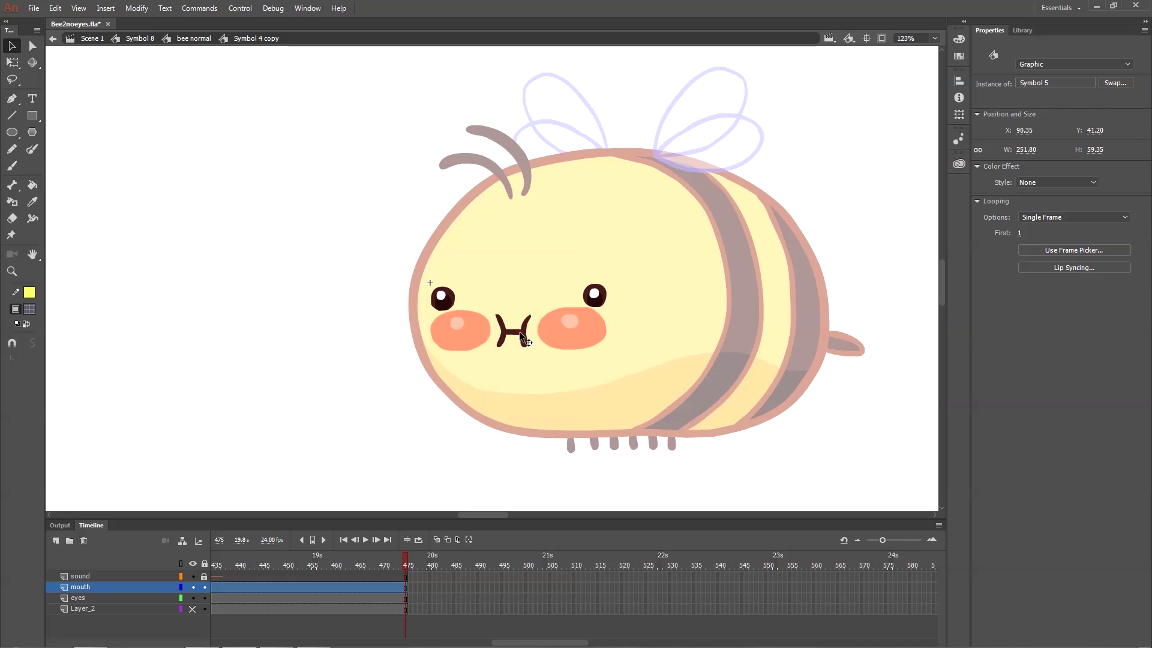
pyautogui.click(521, 338)
pyautogui.doubleClick(503, 344)
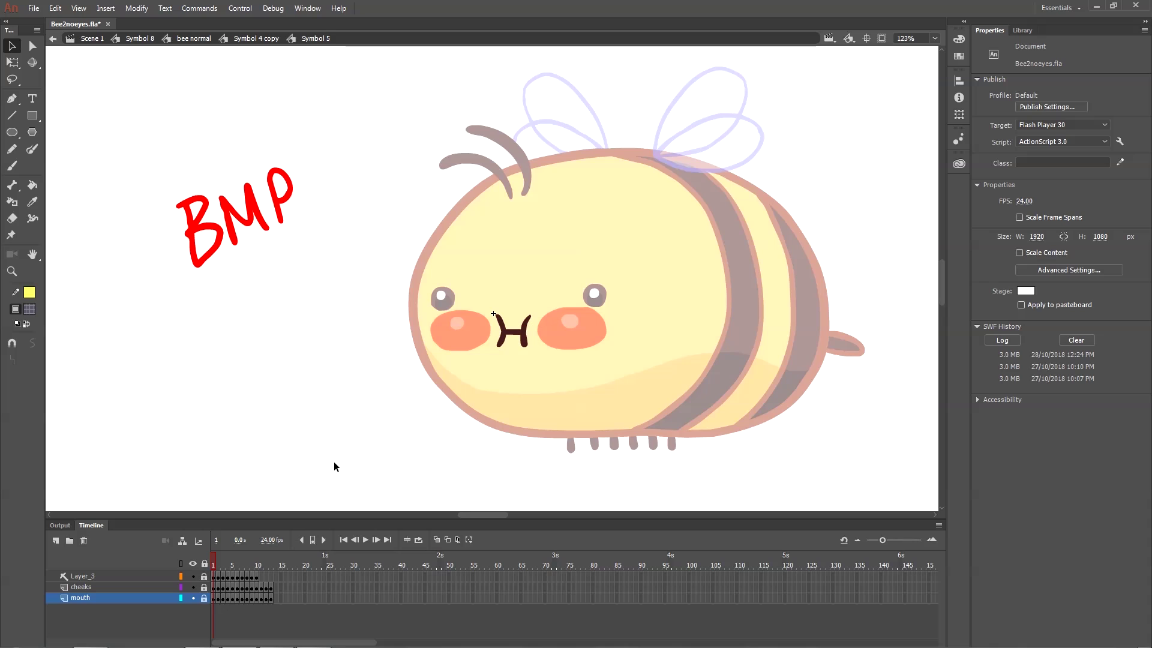
pyautogui.press('.')
pyautogui.press('.')
pyautogui.press('.')
pyautogui.press('.')
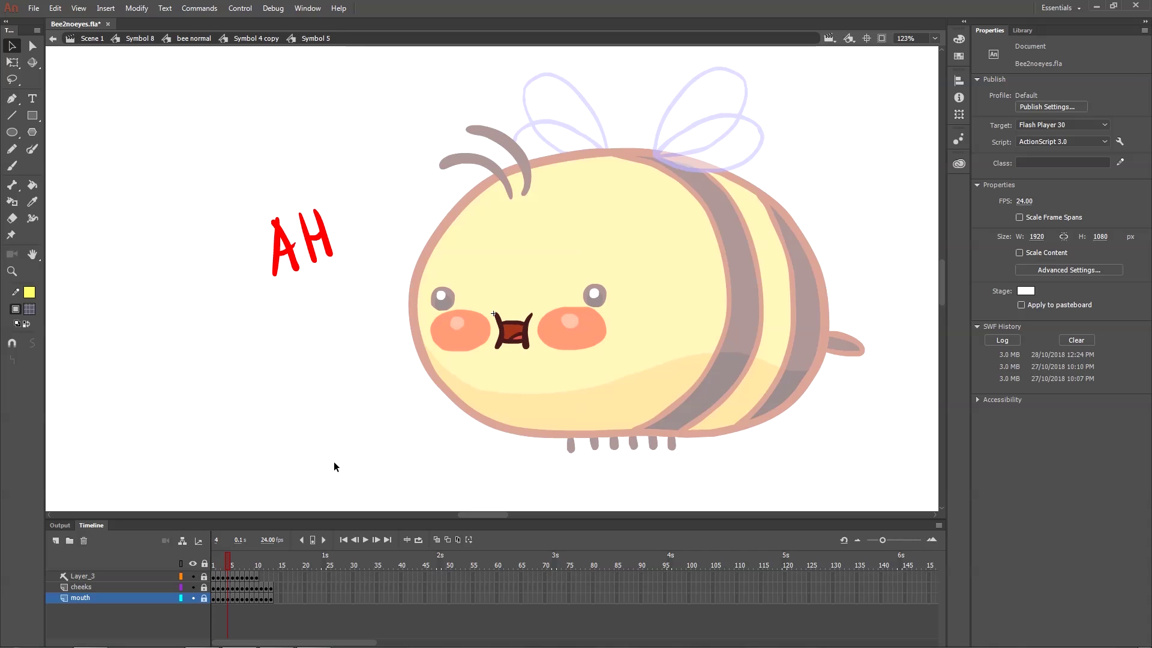
pyautogui.press('.')
pyautogui.press('.')
pyautogui.press('.')
pyautogui.press('.')
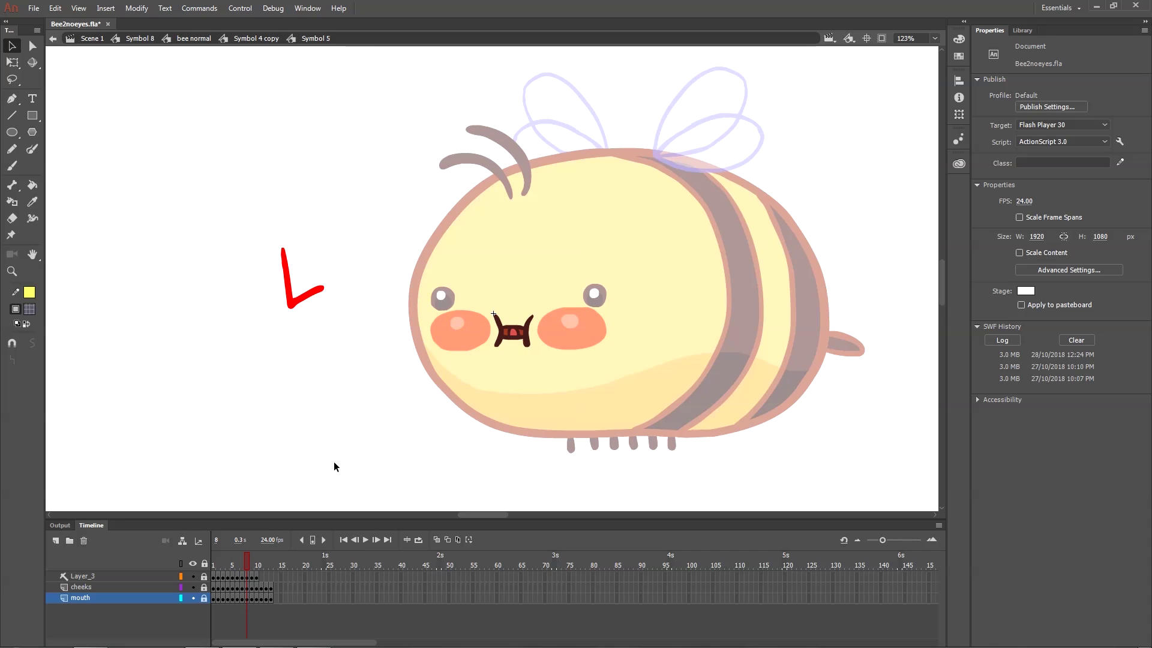
pyautogui.press('.')
pyautogui.press('.')
pyautogui.press('.')
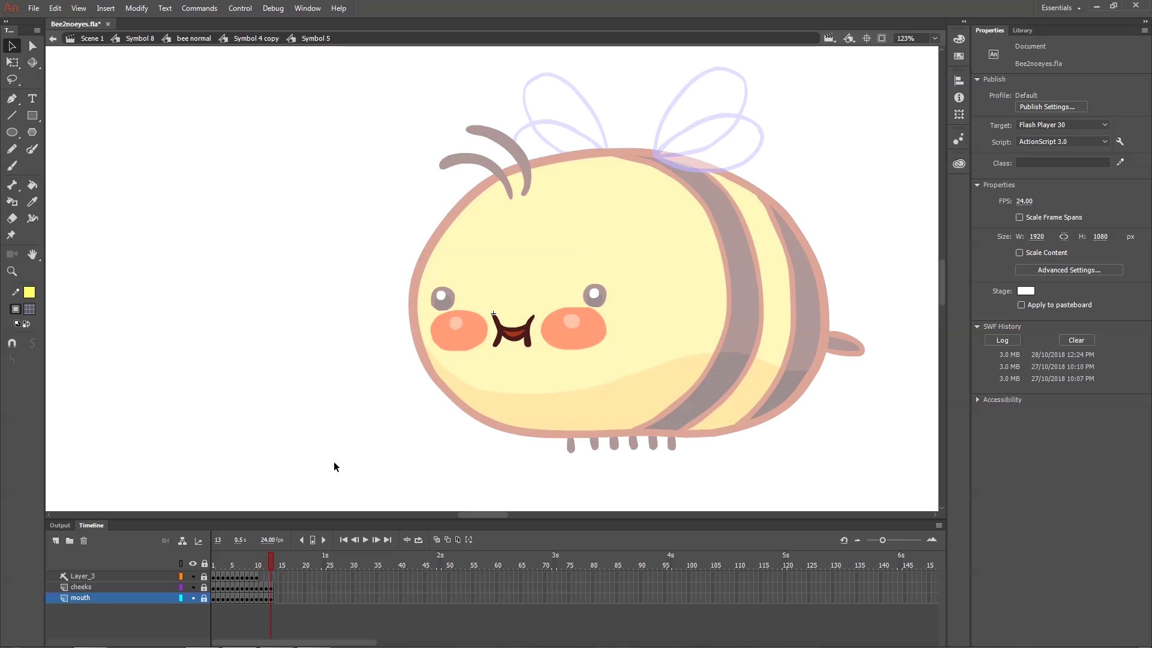
pyautogui.press(',')
pyautogui.press(',')
pyautogui.press(',')
pyautogui.press(',')
pyautogui.press(',')
pyautogui.press(',')
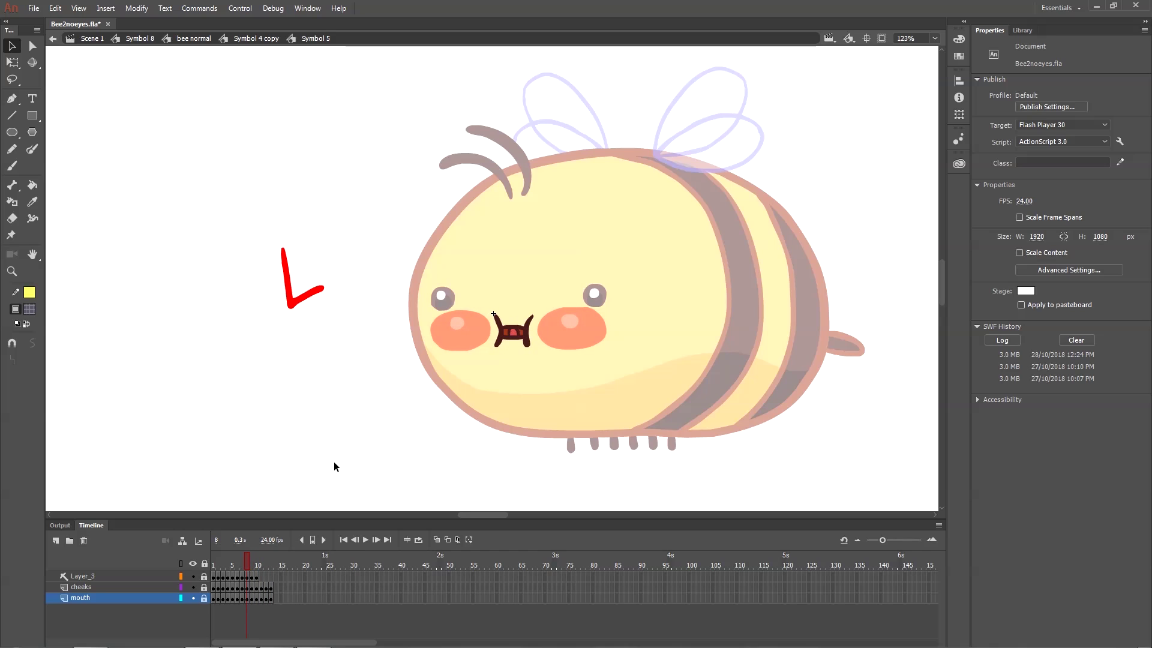
pyautogui.press(',')
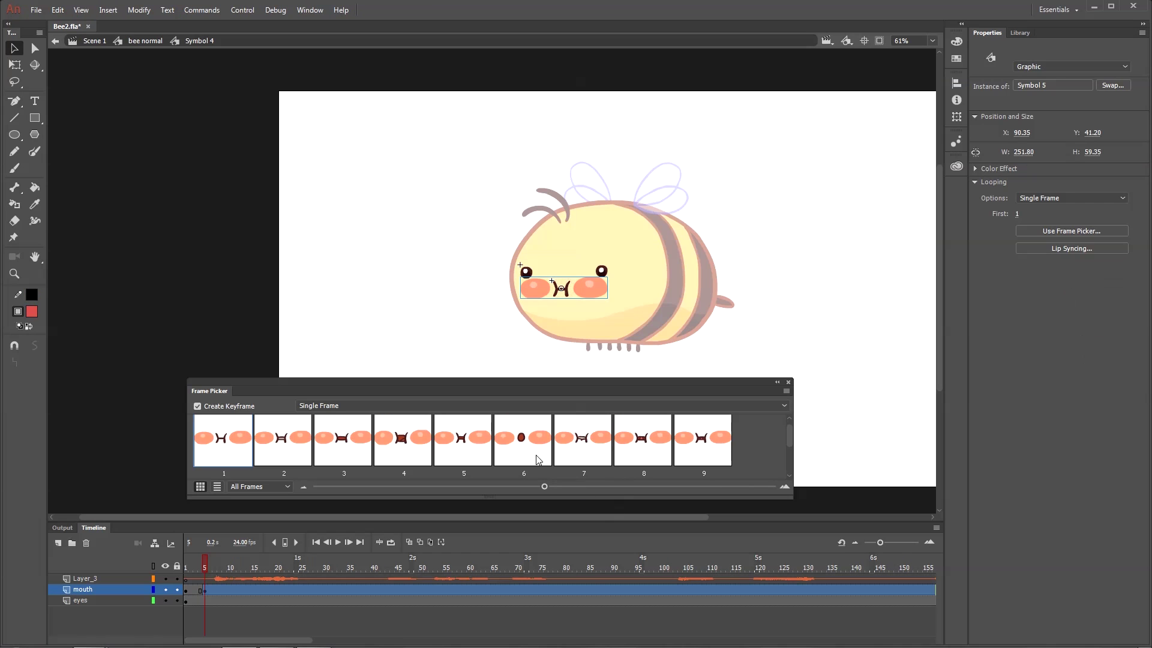
# Insert a keyframe at frame 10 of the mouth layer and set the mouth symbol to its frame 3.
pyautogui.click(196, 569)
pyautogui.moveTo(195, 567); pyautogui.dragTo(229, 567)
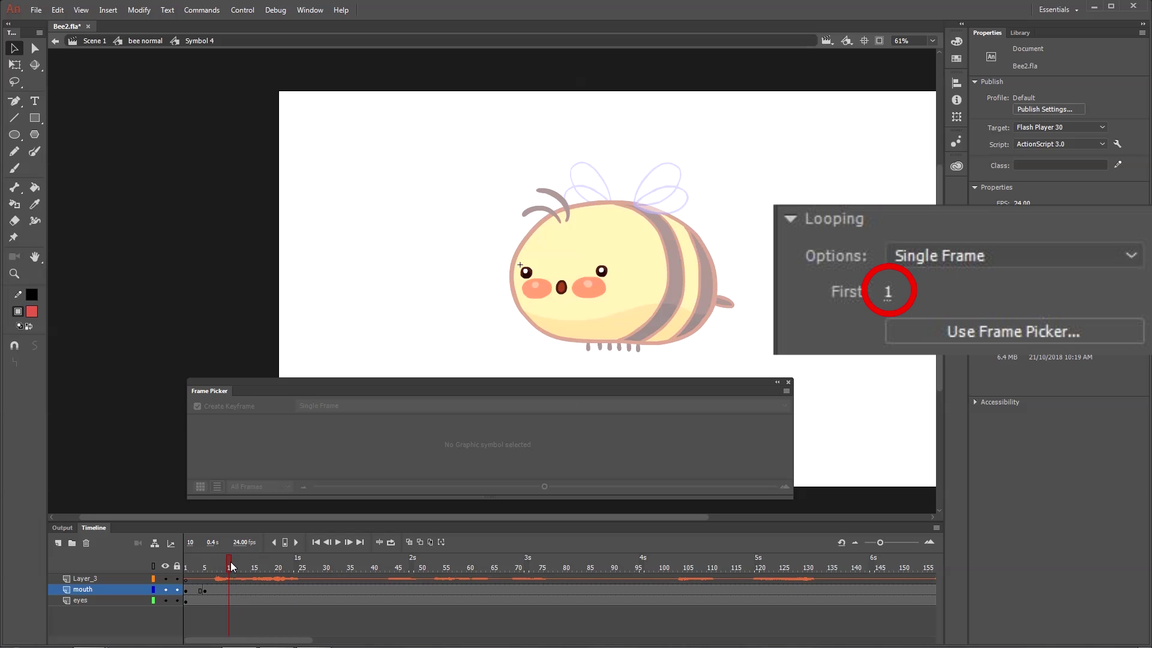
pyautogui.press('F6')
pyautogui.click(561, 288)
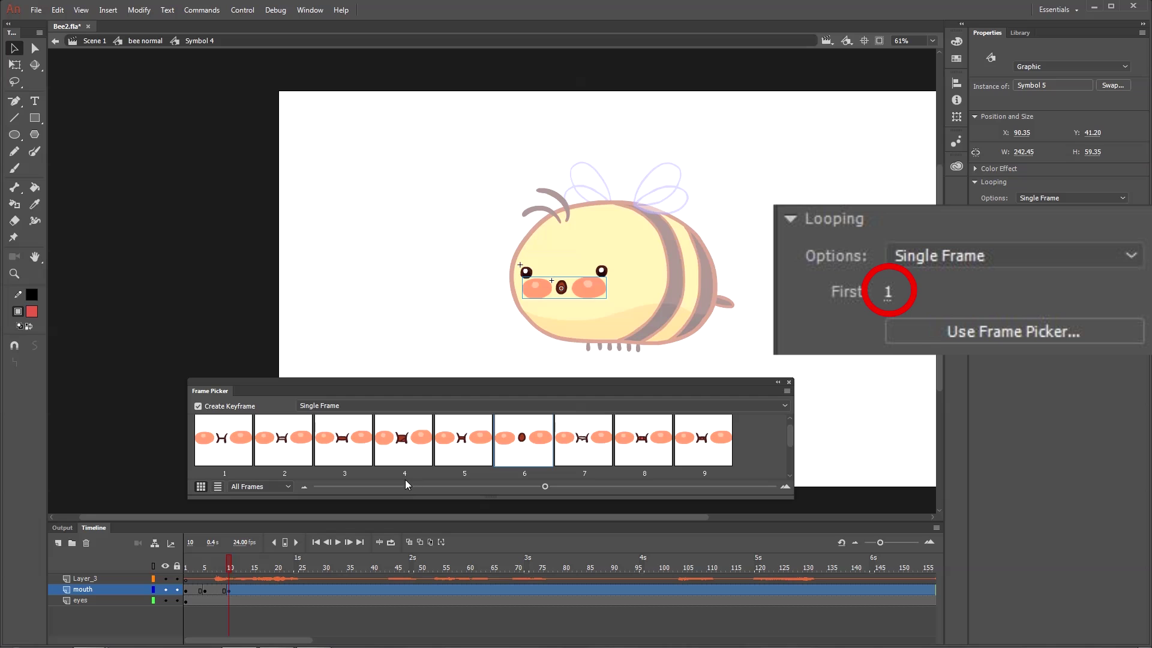
pyautogui.click(351, 452)
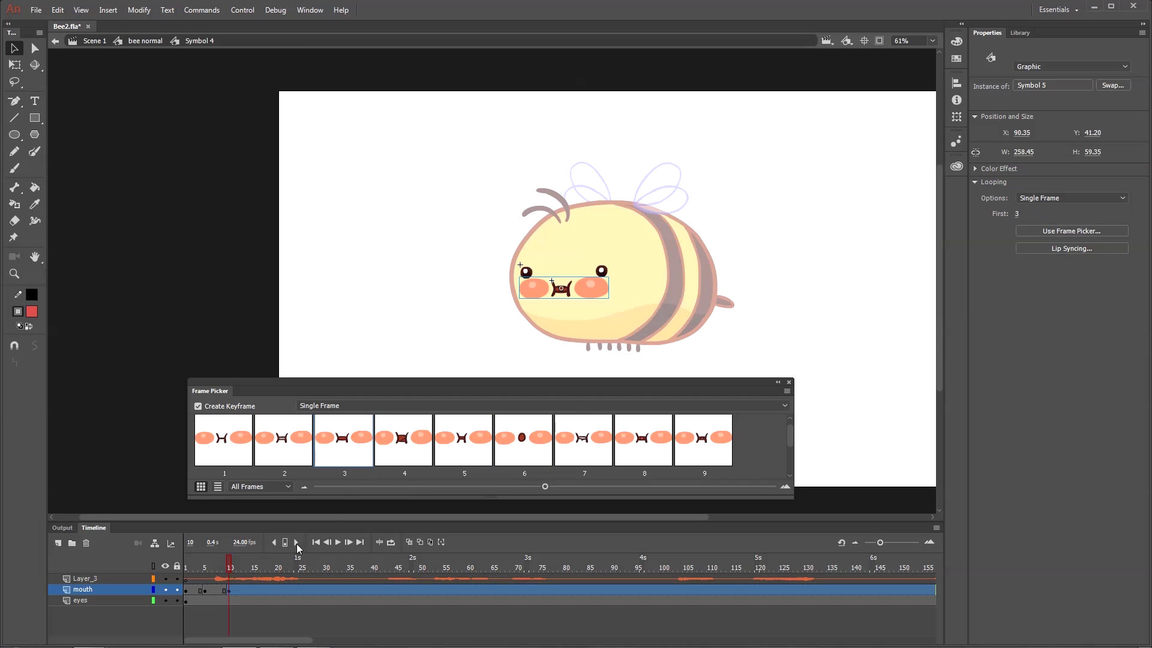
# Insert a keyframe at frame 13 of the mouth layer and set the mouth symbol to its frame 8.
pyautogui.moveTo(230, 569)
pyautogui.mouseDown()
pyautogui.moveTo(220, 571)
pyautogui.moveTo(243, 570)
pyautogui.moveTo(241, 581)
pyautogui.mouseUp()
pyautogui.click(243, 591)
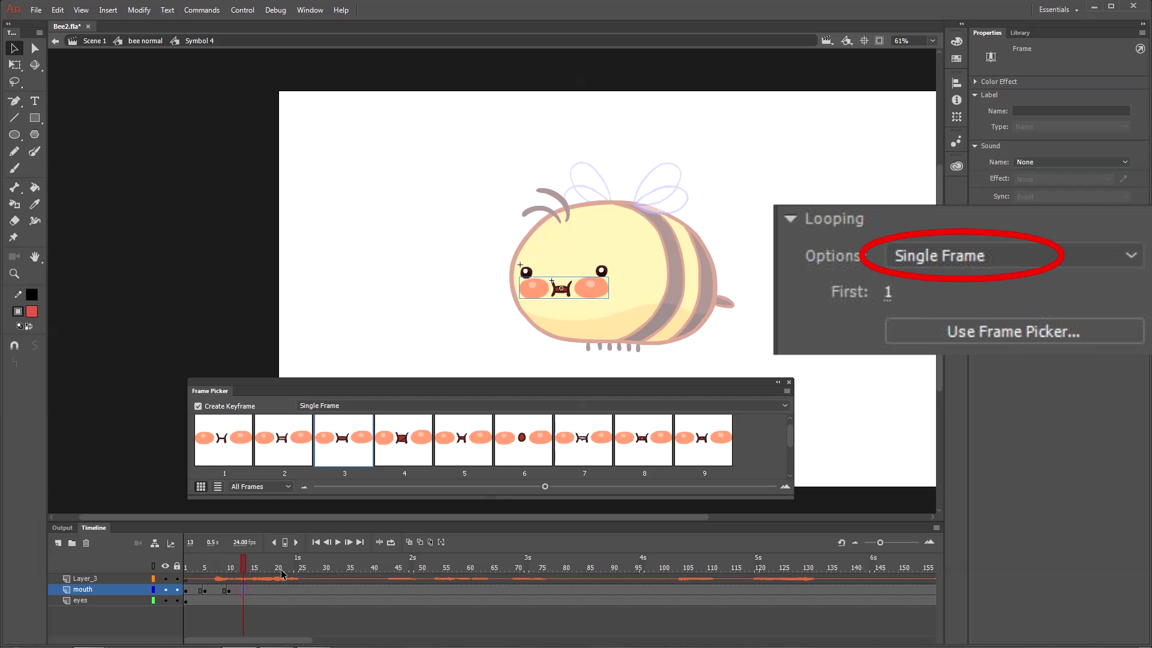
pyautogui.press('F6')
pyautogui.click(213, 590)
pyautogui.moveTo(226, 589); pyautogui.dragTo(260, 591)
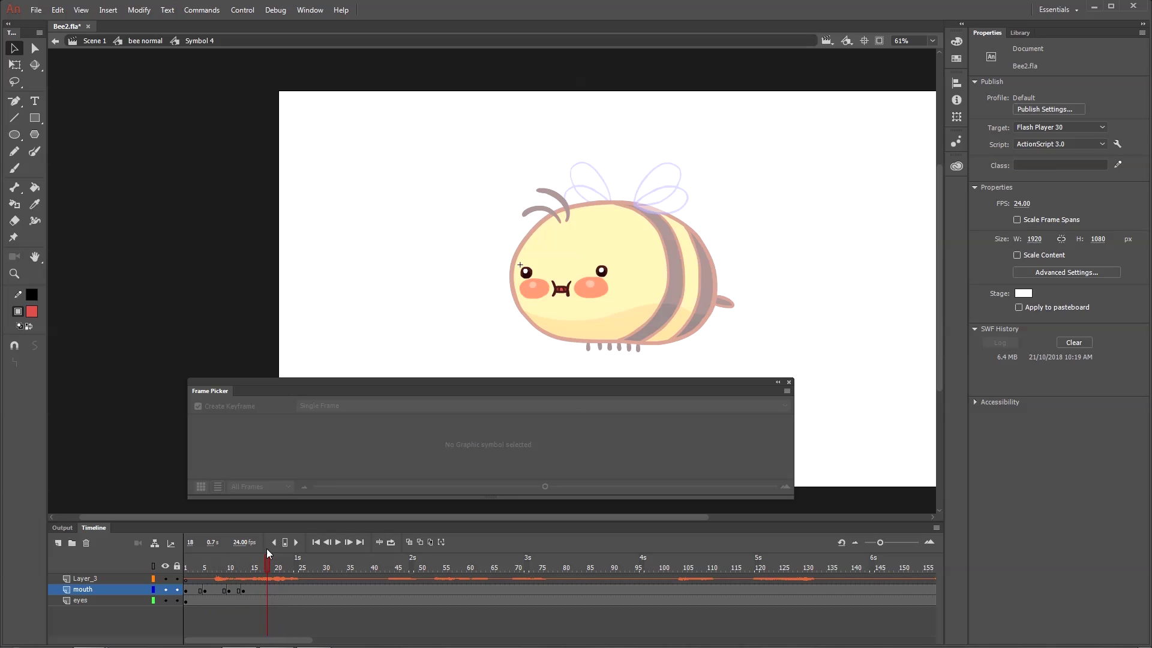
# Insert a keyframe at frame 16 of the mouth layer and set the mouth symbol to its frame 6.
pyautogui.moveTo(244, 574); pyautogui.dragTo(264, 578)
pyautogui.click(257, 590)
pyautogui.click(525, 440)
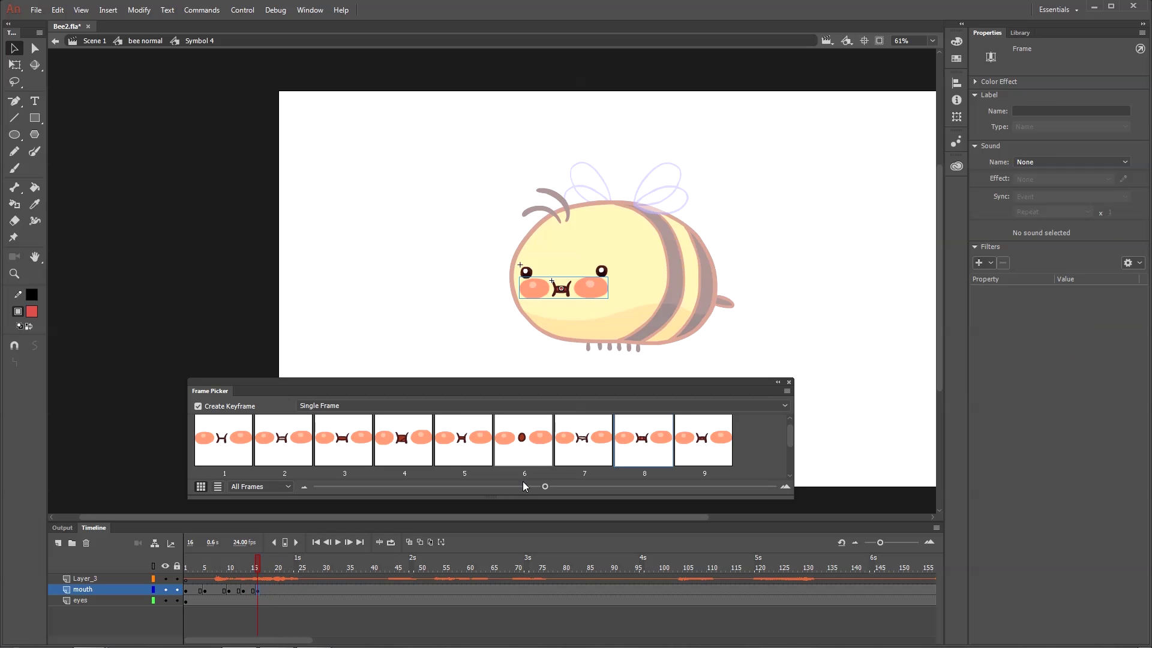
# Insert a keyframe at frame 26 of the mouth layer and set the mouth symbol to its frame 1.
pyautogui.moveTo(201, 577); pyautogui.dragTo(300, 584)
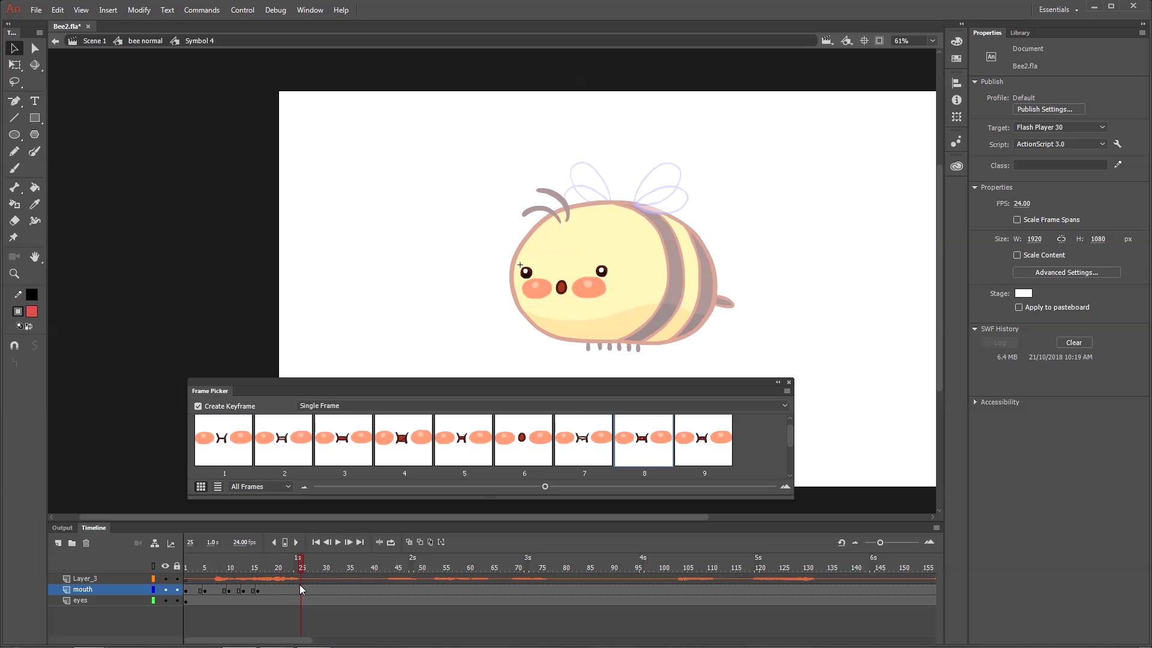
pyautogui.click(301, 591)
pyautogui.click(234, 450)
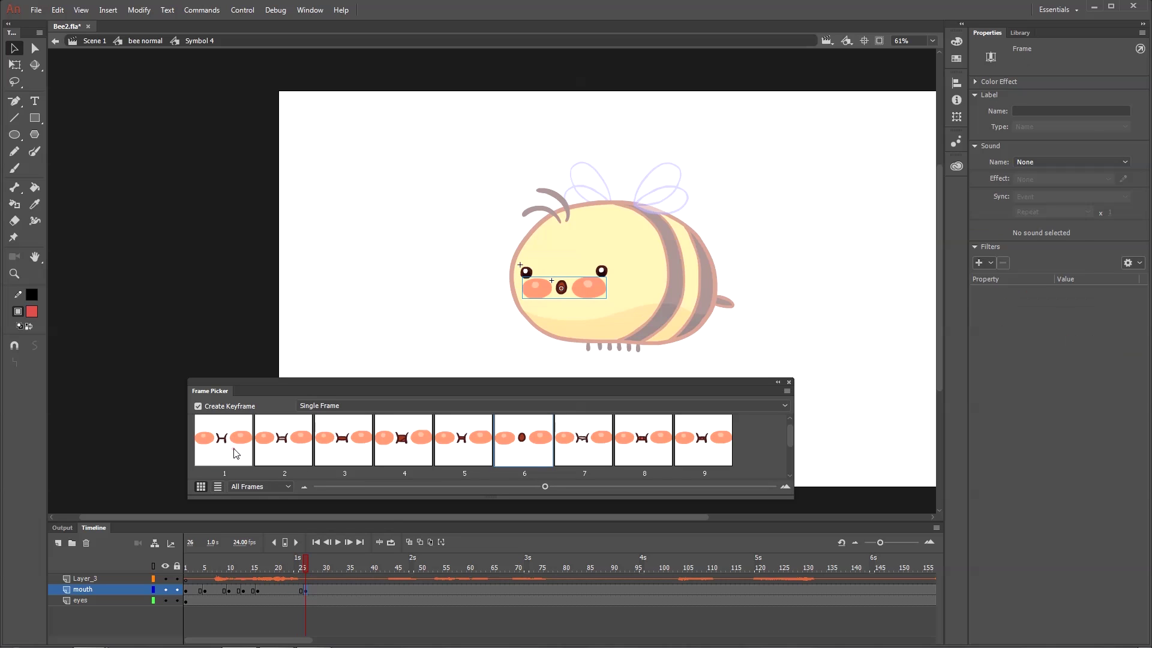
# Play the lip sync from the start, move the mouth keyframe at frame 16 to frame 17, and replay it.
pyautogui.moveTo(236, 569); pyautogui.dragTo(178, 591)
pyautogui.press('Return')
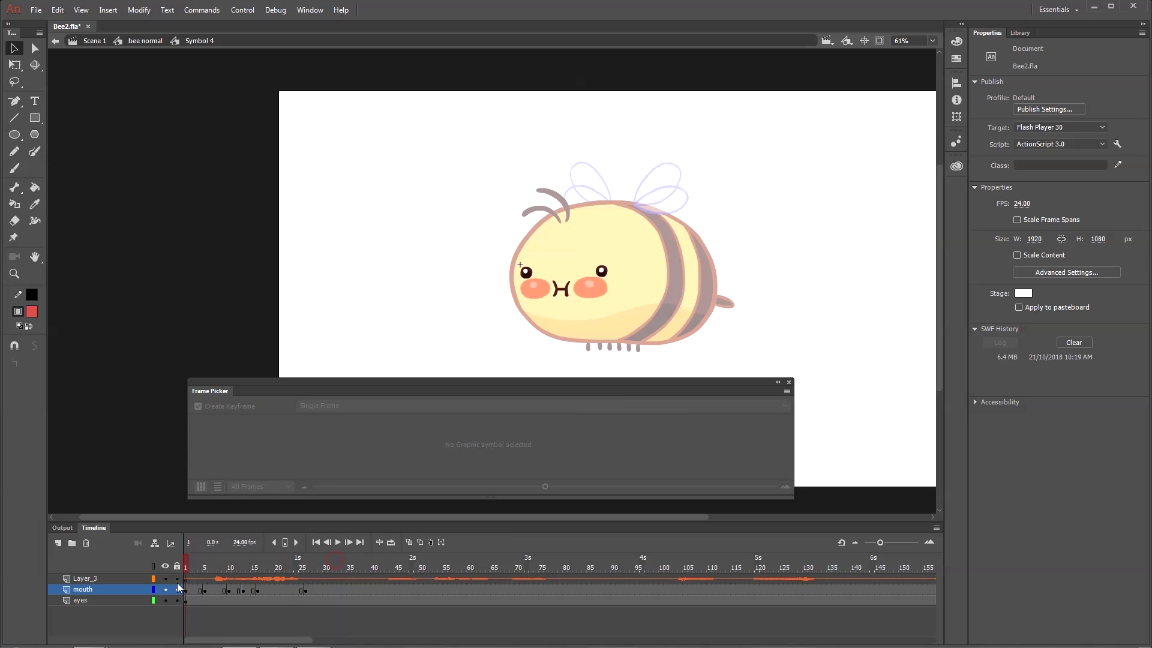
pyautogui.click(261, 590)
pyautogui.moveTo(260, 566); pyautogui.dragTo(125, 575)
pyautogui.press('Return')
# Retime the mouth keyframes at frames 5 and 10 to frames 6 and 9, and replay the animation.
pyautogui.moveTo(199, 568); pyautogui.dragTo(209, 590)
pyautogui.click(220, 591)
pyautogui.click(204, 590)
pyautogui.moveTo(209, 561); pyautogui.dragTo(159, 567)
pyautogui.press('Return')
# Add a keyframe at frame 23 of the mouth layer, set the mouth symbol to its frame 10, and scrub back over the animation.
pyautogui.click(332, 565)
pyautogui.moveTo(333, 564); pyautogui.dragTo(267, 592)
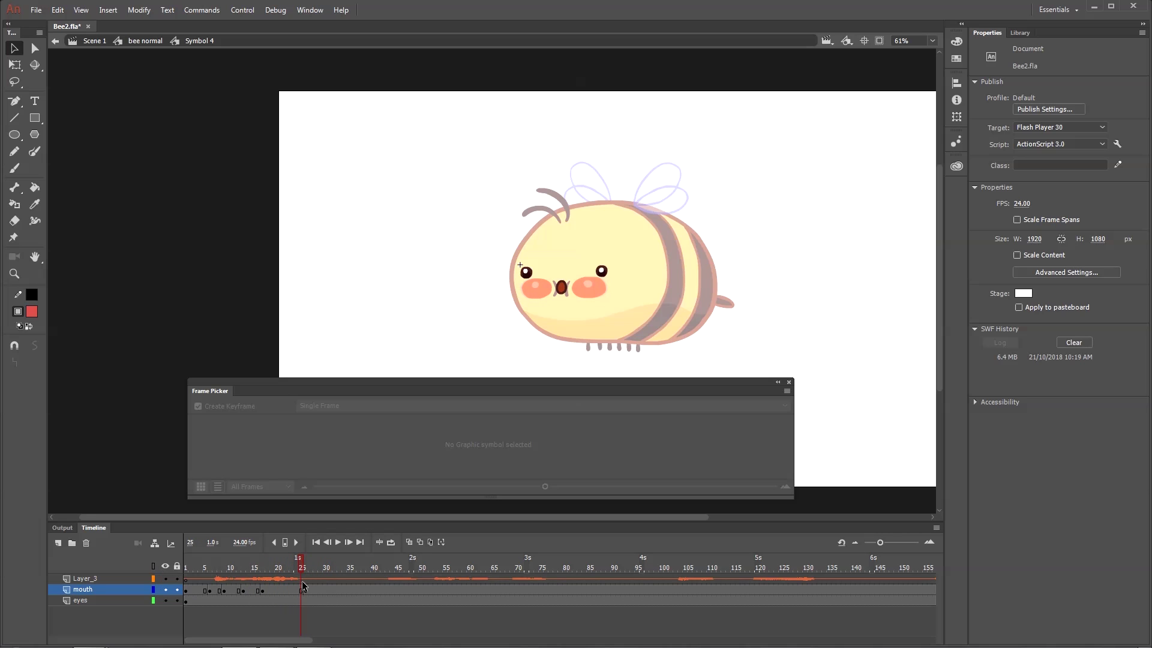
pyautogui.click(291, 591)
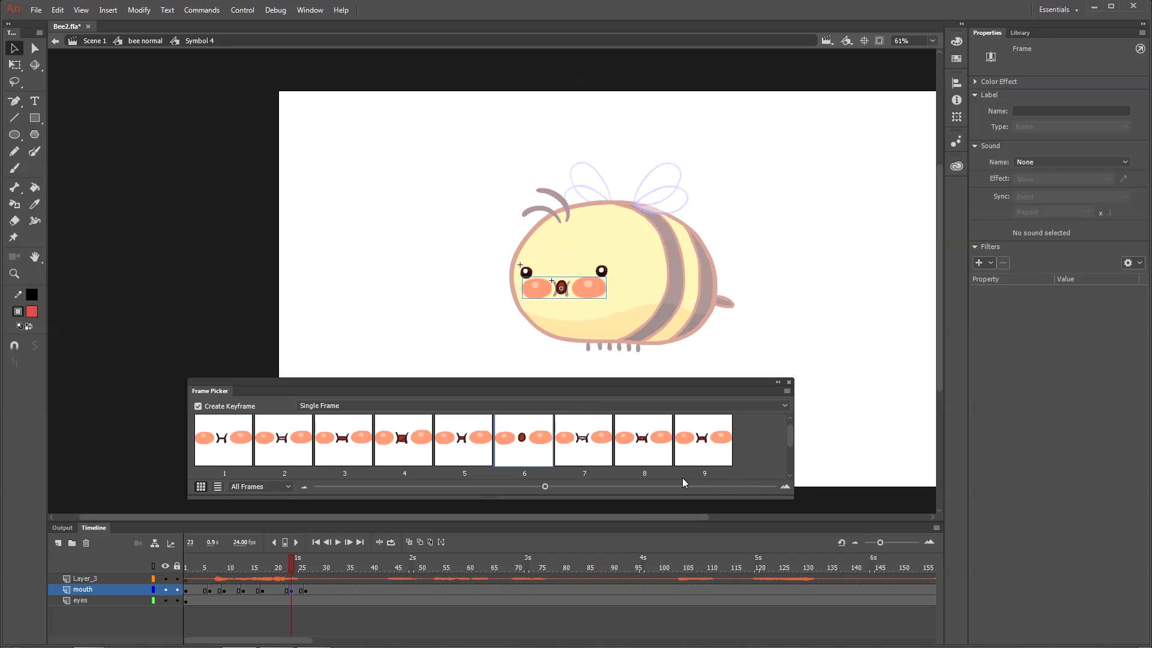
pyautogui.moveTo(544, 487); pyautogui.dragTo(498, 487)
pyautogui.click(718, 447)
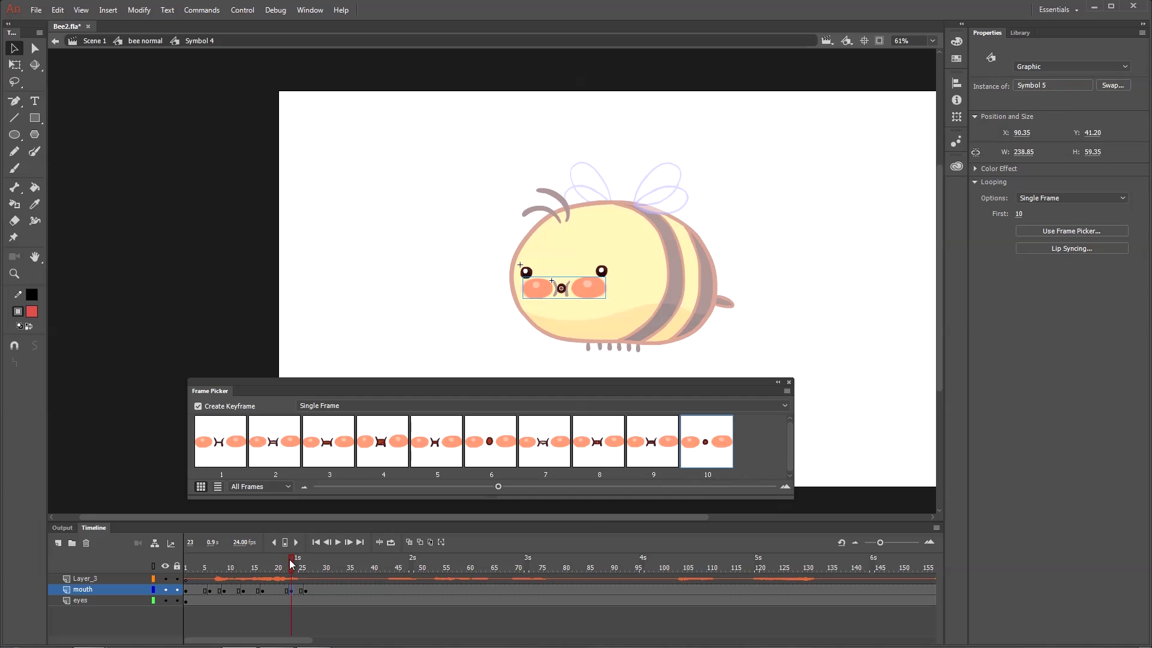
pyautogui.click(291, 563)
pyautogui.moveTo(366, 578); pyautogui.dragTo(243, 612)
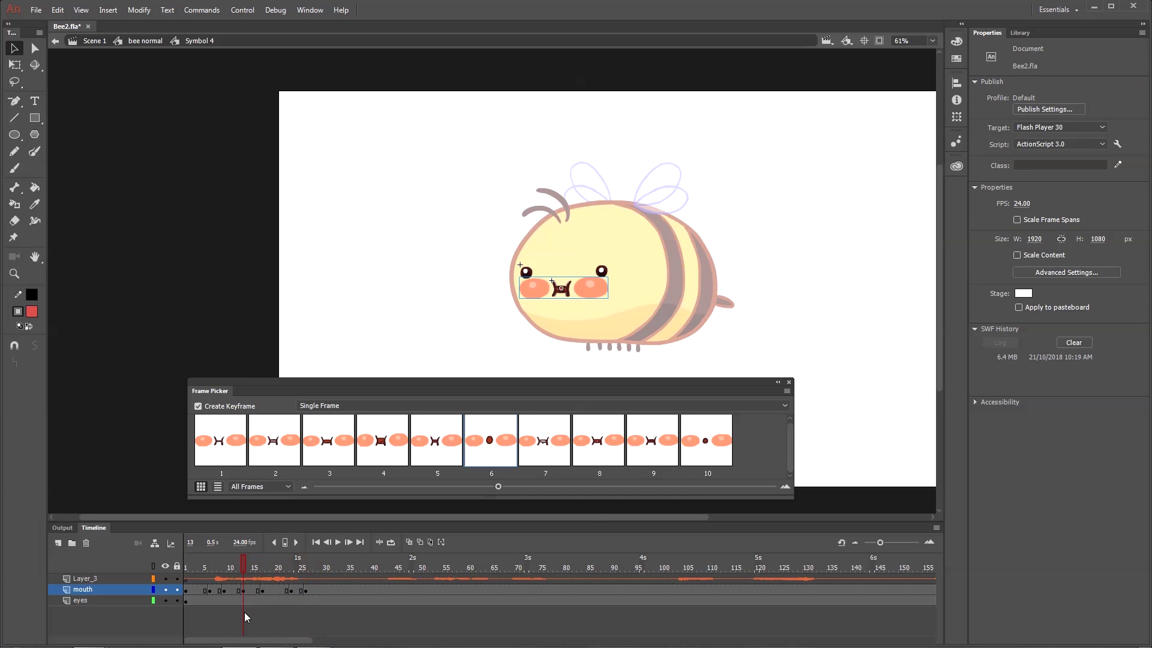
# Replace the mouth keyframes at frames 23 and 26 with a single keyframe at frame 24, and replay the animation.
pyautogui.press('Return')
pyautogui.click(291, 592)
pyautogui.click(305, 591)
pyautogui.moveTo(305, 591); pyautogui.dragTo(277, 594)
pyautogui.click(291, 592)
pyautogui.press('Return')
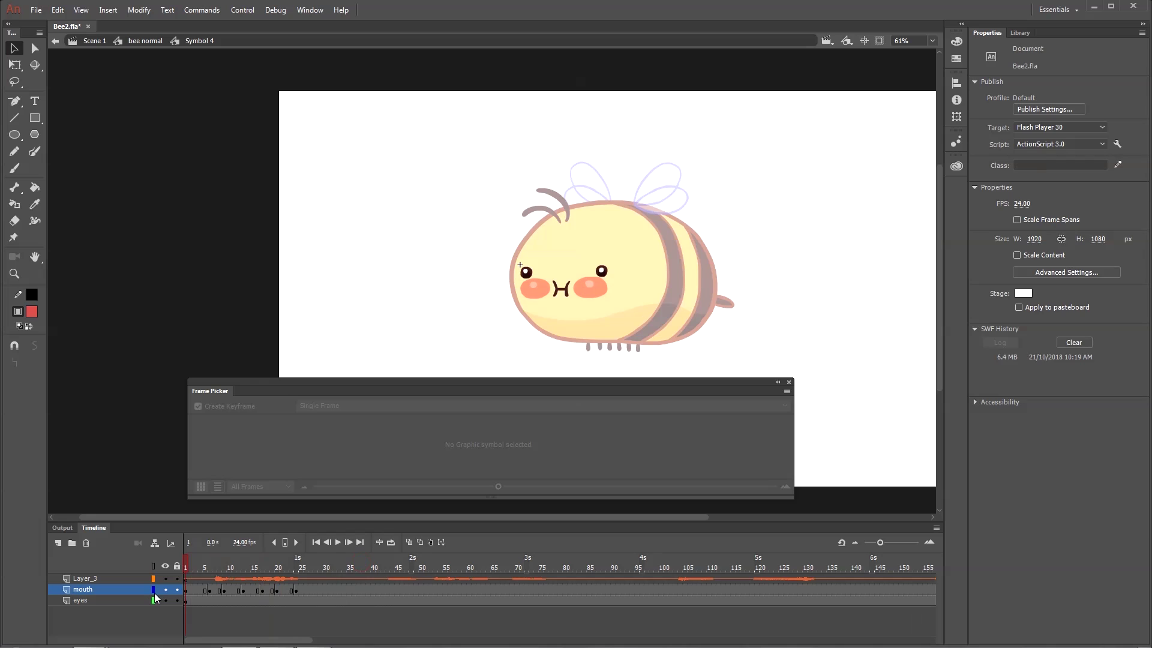
# Set the mouth symbol to its frame 4 on the mouth keyframe at frame 9.
pyautogui.press('Return')
pyautogui.click(262, 595)
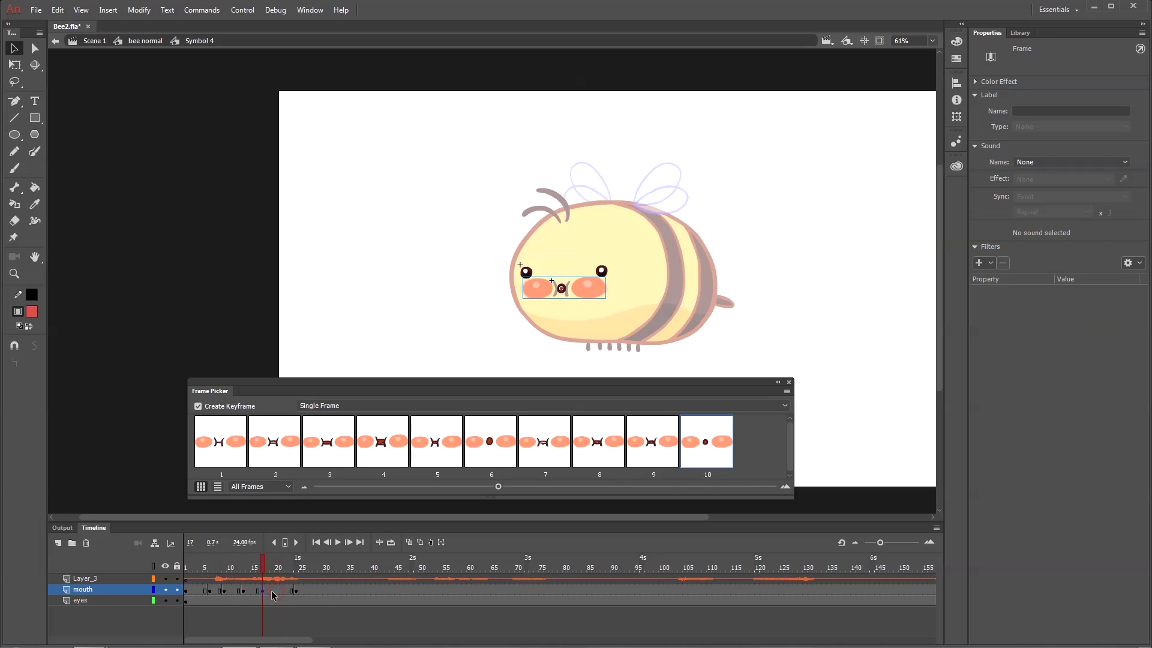
pyautogui.moveTo(260, 572); pyautogui.dragTo(221, 591)
pyautogui.click(222, 591)
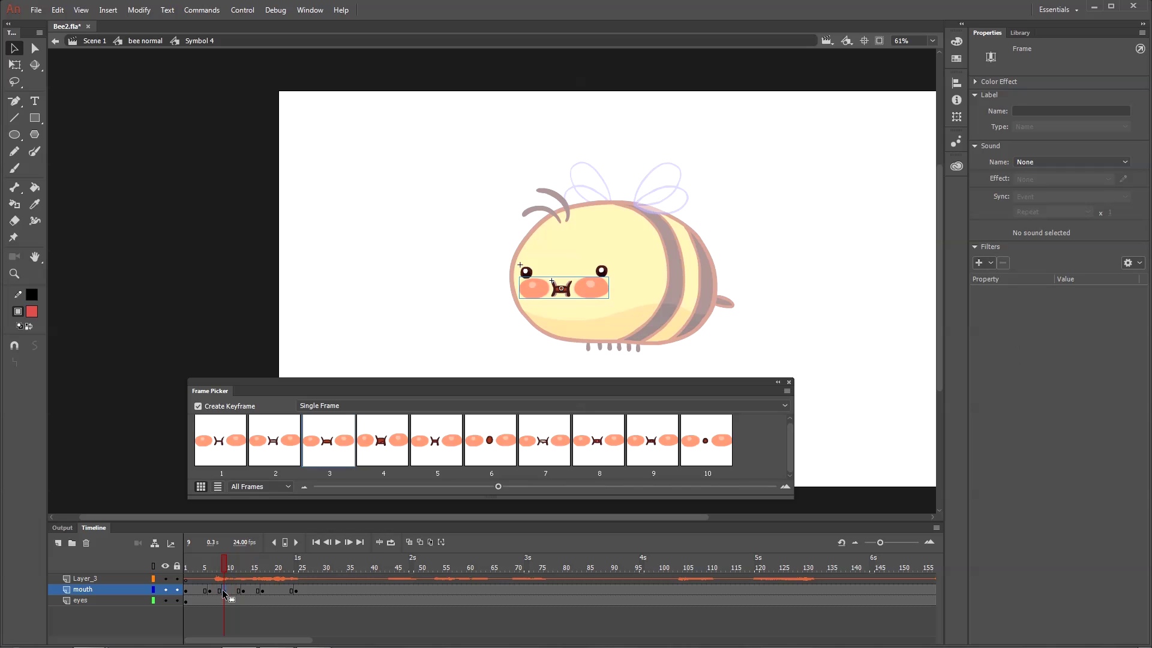
pyautogui.click(384, 461)
# Replay the opening lip sync from the start several times to check the mouth timing.
pyautogui.moveTo(191, 569)
pyautogui.mouseDown()
pyautogui.moveTo(193, 578)
pyautogui.moveTo(318, 554)
pyautogui.moveTo(179, 568)
pyautogui.mouseUp()
pyautogui.press('Return')
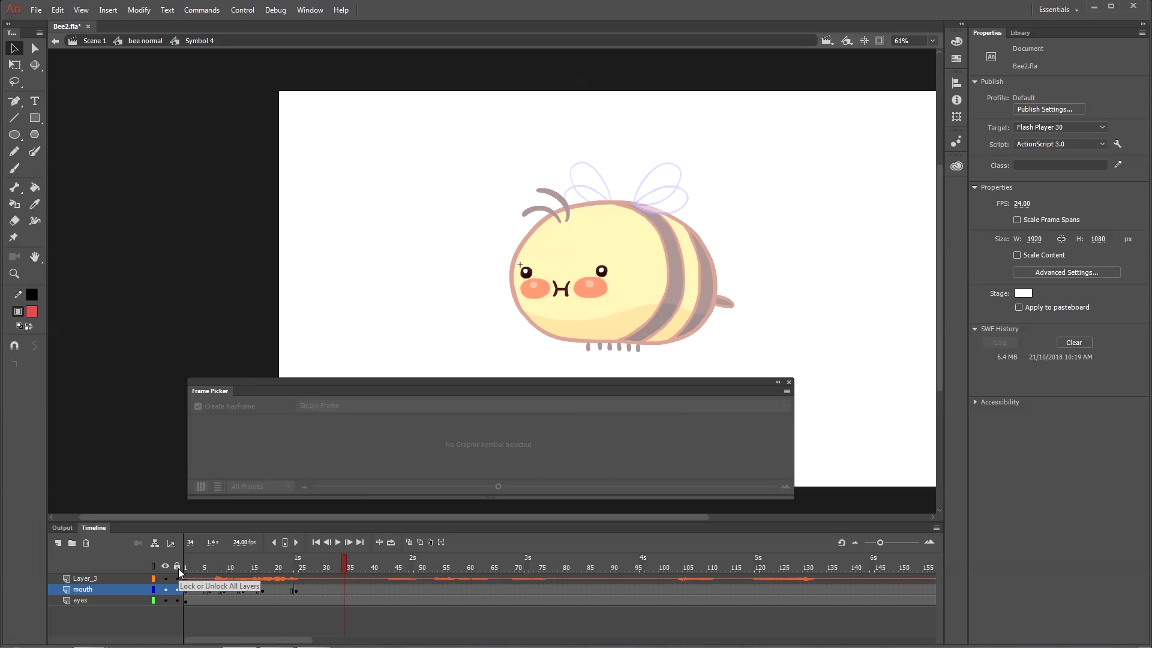
pyautogui.moveTo(348, 560); pyautogui.dragTo(160, 598)
pyautogui.press('Return')
pyautogui.press('Return')
pyautogui.moveTo(381, 562); pyautogui.dragTo(172, 600)
pyautogui.press('Return')
pyautogui.press('Return')
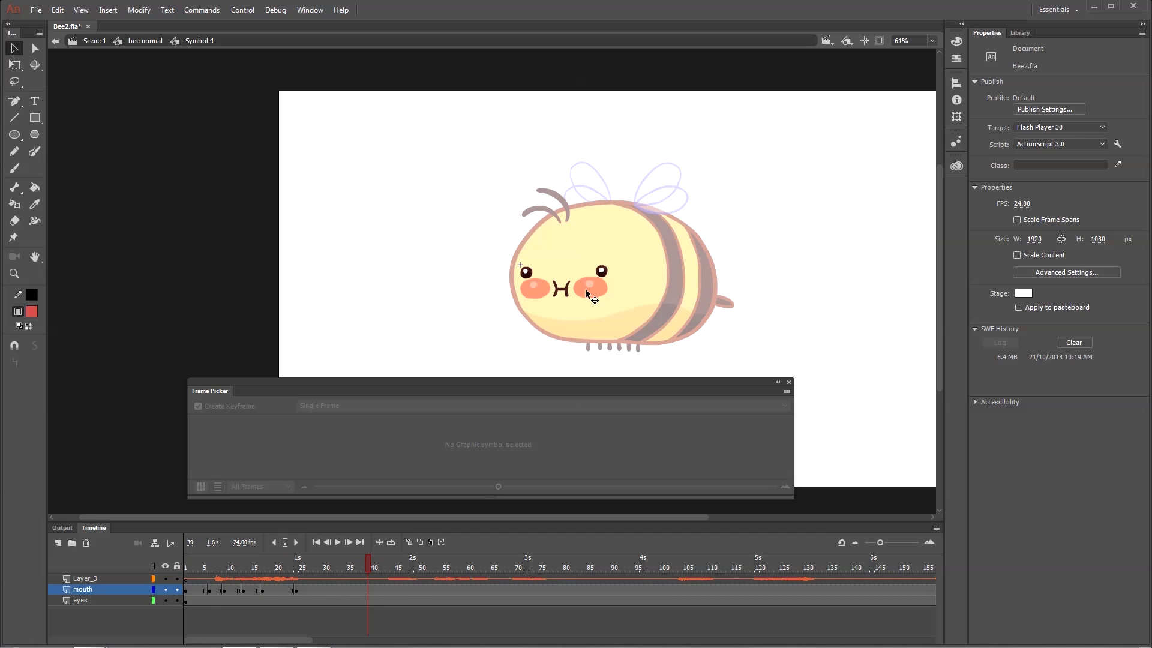
# Add a keyframe at frame 10 of the mouth layer and check the mouth shapes back to frame 6.
pyautogui.click(559, 292)
pyautogui.moveTo(226, 567)
pyautogui.mouseDown()
pyautogui.moveTo(229, 591)
pyautogui.moveTo(256, 592)
pyautogui.moveTo(211, 577)
pyautogui.moveTo(218, 588)
pyautogui.moveTo(231, 568)
pyautogui.moveTo(324, 568)
pyautogui.moveTo(204, 574)
pyautogui.moveTo(319, 563)
pyautogui.moveTo(240, 563)
pyautogui.moveTo(271, 554)
pyautogui.moveTo(260, 604)
pyautogui.mouseUp()
pyautogui.click(225, 591)
pyautogui.click(296, 591)
pyautogui.click(224, 591)
pyautogui.click(225, 593)
pyautogui.click(208, 591)
pyautogui.moveTo(210, 569)
pyautogui.mouseDown()
pyautogui.moveTo(235, 570)
pyautogui.moveTo(217, 582)
pyautogui.moveTo(234, 588)
pyautogui.moveTo(278, 588)
pyautogui.moveTo(229, 588)
pyautogui.moveTo(304, 584)
pyautogui.moveTo(208, 595)
pyautogui.mouseUp()
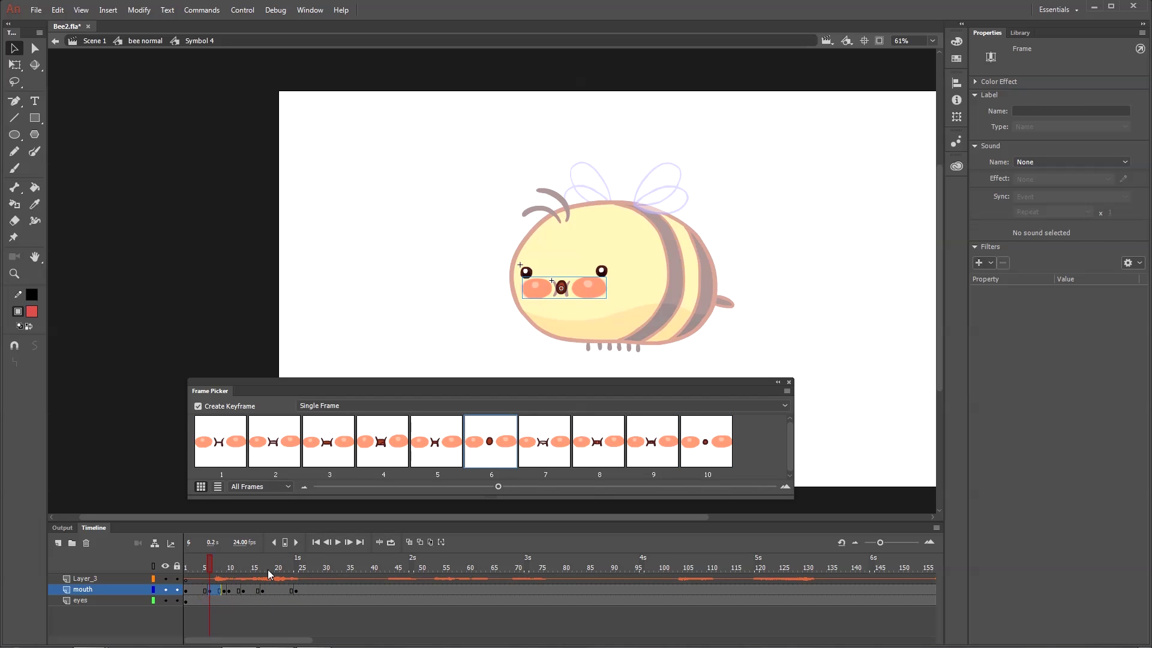
# Insert a keyframe at frame 44 of the mouth layer and set the mouth symbol to its frame 4.
pyautogui.moveTo(268, 570); pyautogui.dragTo(379, 582)
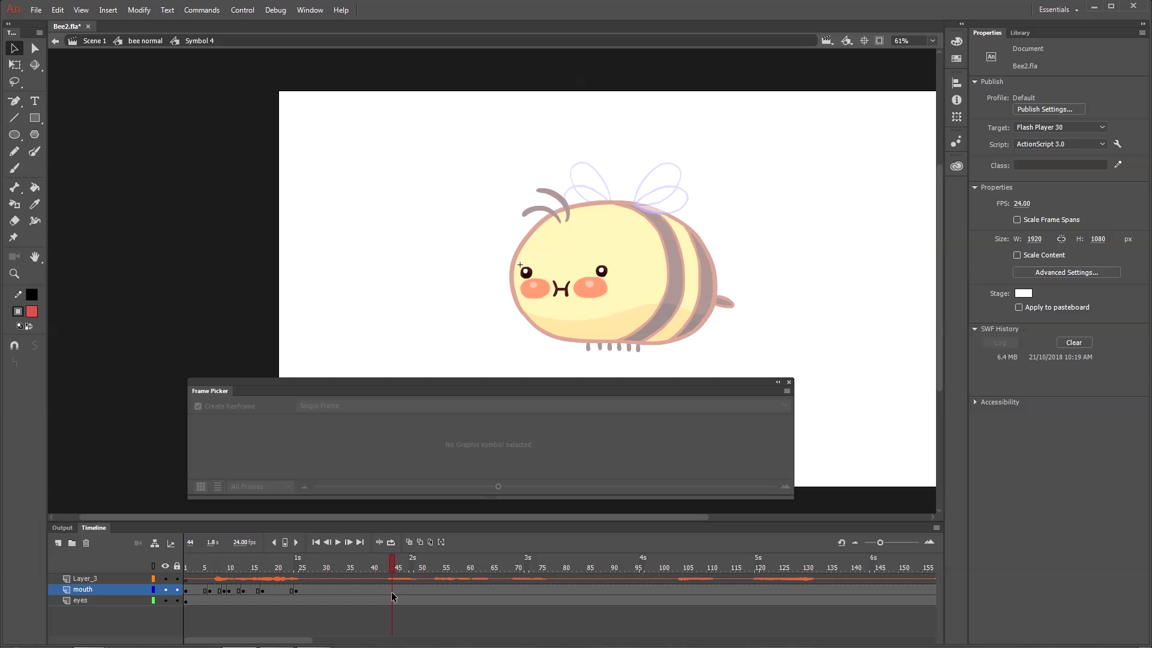
pyautogui.click(392, 590)
pyautogui.press('F6')
pyautogui.click(378, 446)
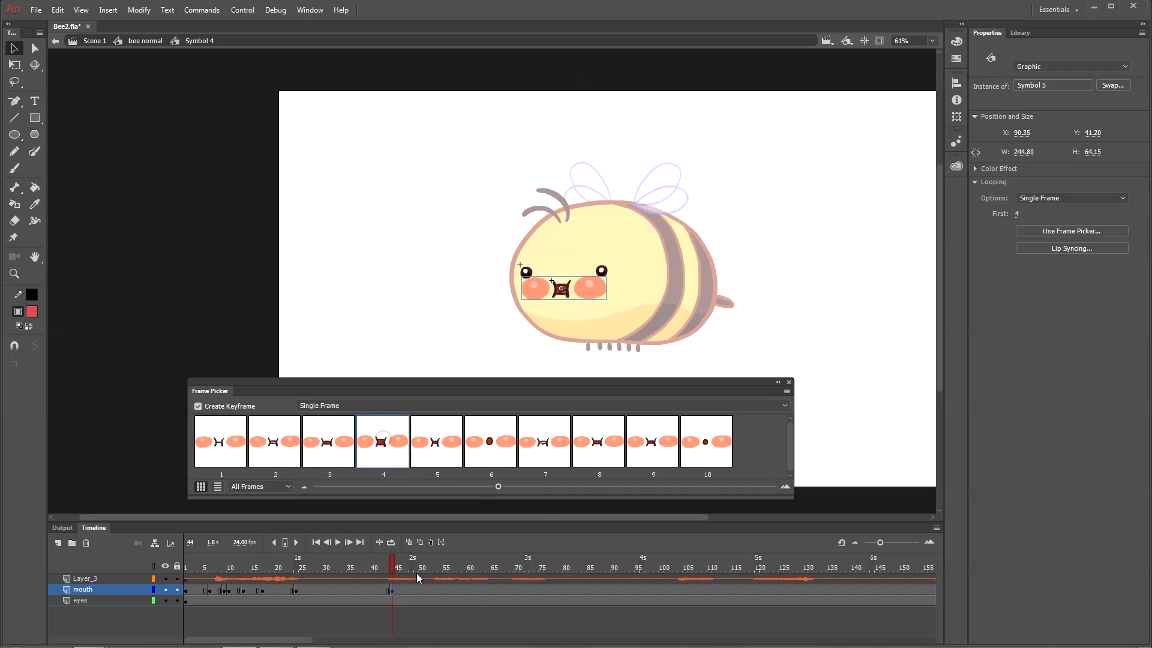
# Add mouth-layer keyframes at frames 47 and 53, setting the mouth symbol to its frame 3 at frame 47.
pyautogui.moveTo(316, 568); pyautogui.dragTo(420, 588)
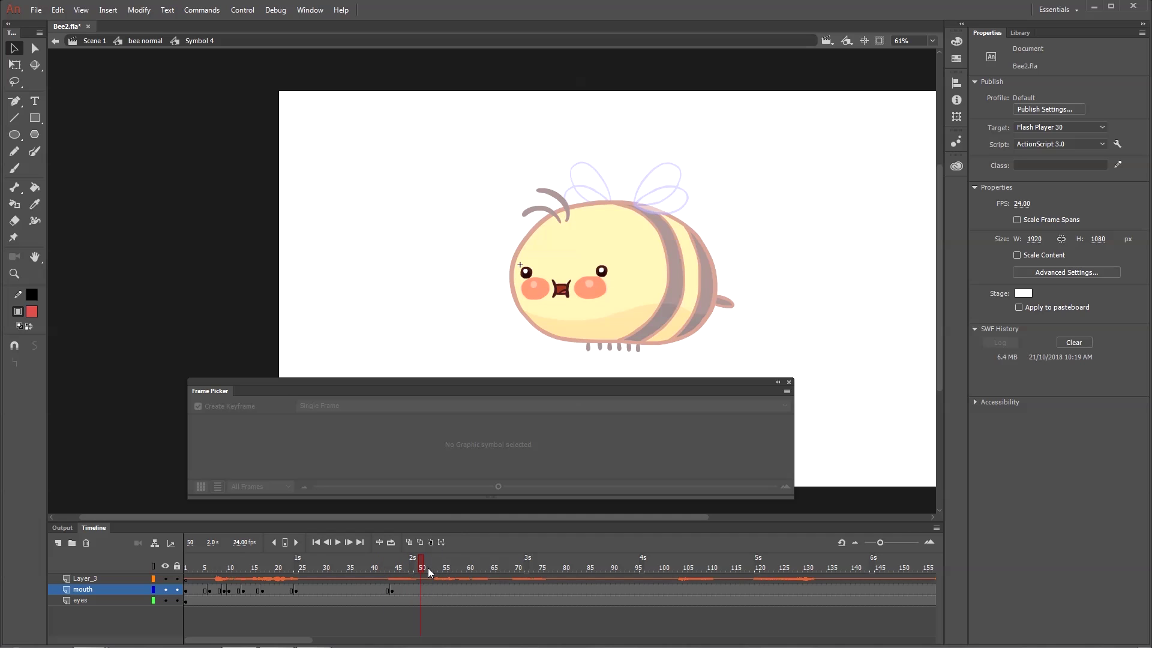
pyautogui.click(418, 565)
pyautogui.moveTo(410, 582)
pyautogui.mouseDown()
pyautogui.moveTo(423, 586)
pyautogui.moveTo(398, 599)
pyautogui.moveTo(434, 590)
pyautogui.moveTo(412, 596)
pyautogui.mouseUp()
pyautogui.click(406, 590)
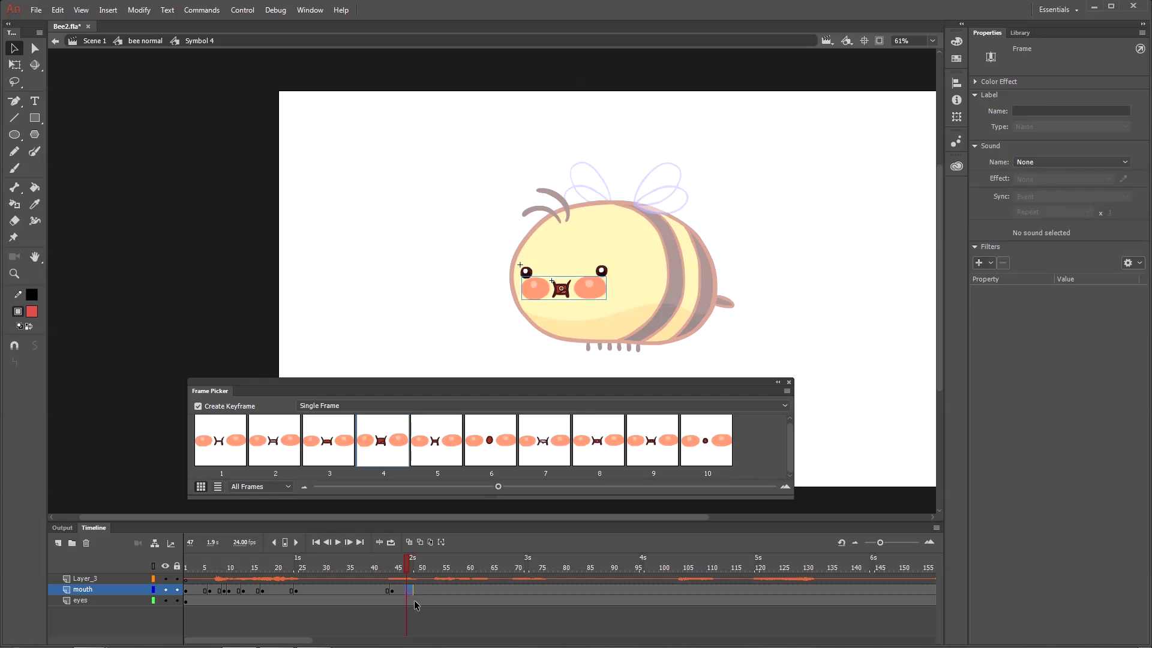
pyautogui.click(330, 447)
pyautogui.moveTo(409, 563); pyautogui.dragTo(387, 578)
pyautogui.click(436, 591)
pyautogui.click(323, 452)
# Add mouth-layer keyframes at frames 57 and 61, setting the mouth symbol to its frame 4 at frame 61.
pyautogui.click(454, 578)
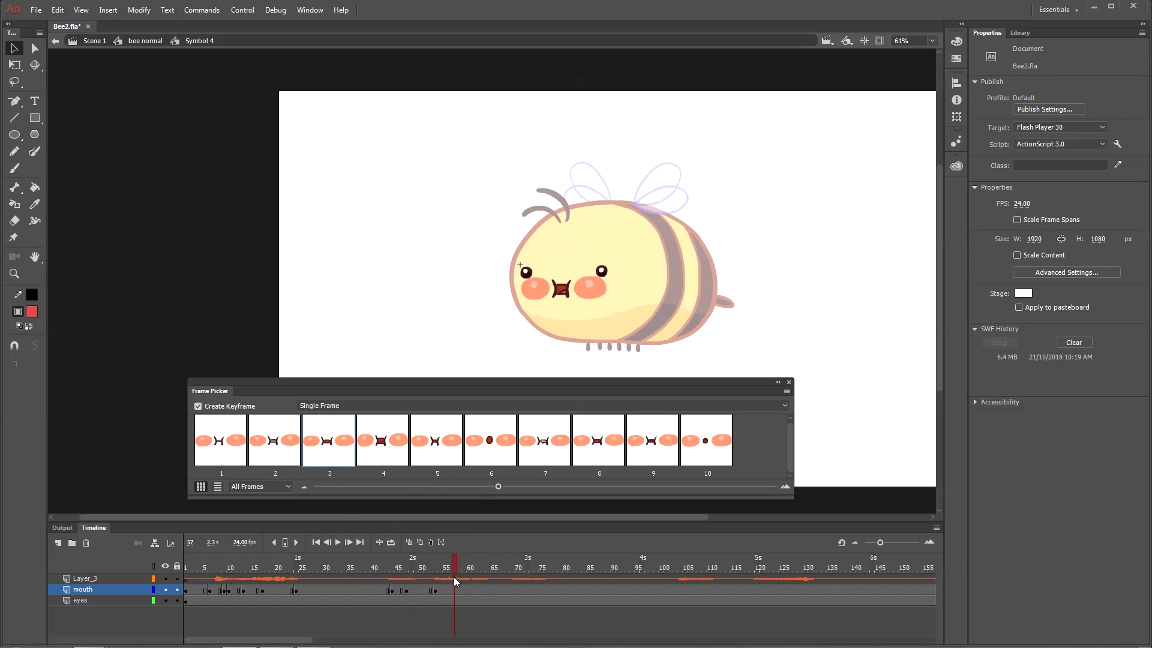
pyautogui.click(384, 441)
pyautogui.moveTo(344, 566); pyautogui.dragTo(456, 586)
pyautogui.click(405, 473)
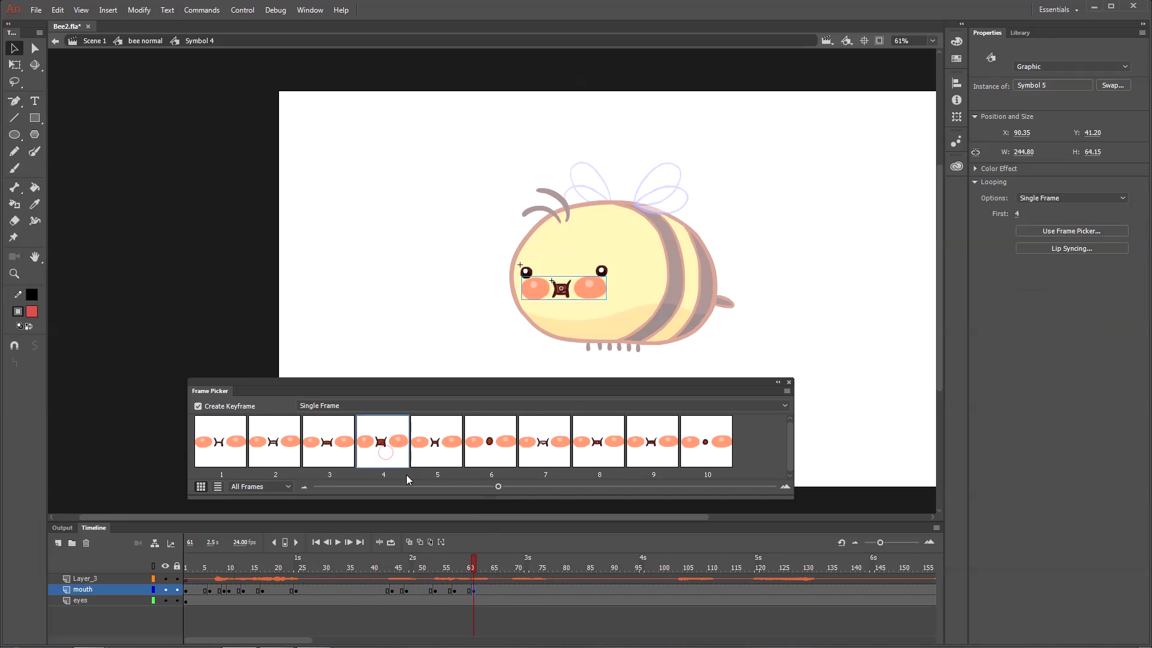
# Add mouth-layer keyframes at frames 65 and 69, setting the mouth symbol to its frames 4 and 3 respectively.
pyautogui.click(504, 570)
pyautogui.click(387, 589)
pyautogui.moveTo(387, 588); pyautogui.dragTo(488, 580)
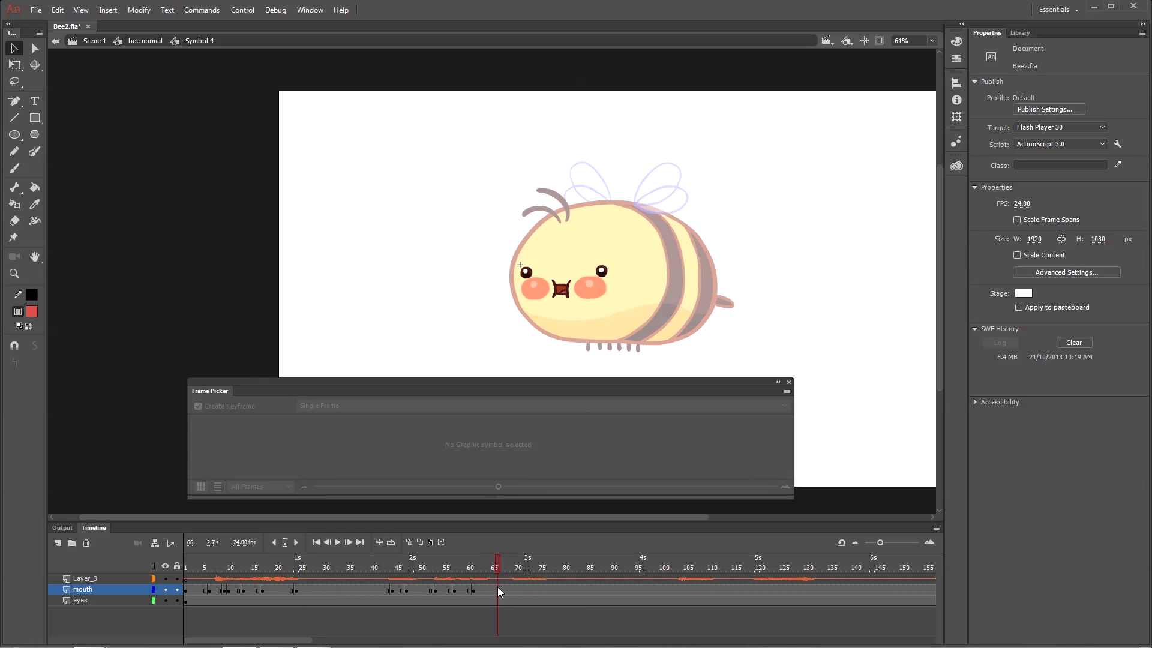
pyautogui.click(493, 590)
pyautogui.click(384, 451)
pyautogui.click(494, 567)
pyautogui.moveTo(492, 566); pyautogui.dragTo(588, 571)
pyautogui.click(511, 589)
pyautogui.click(331, 450)
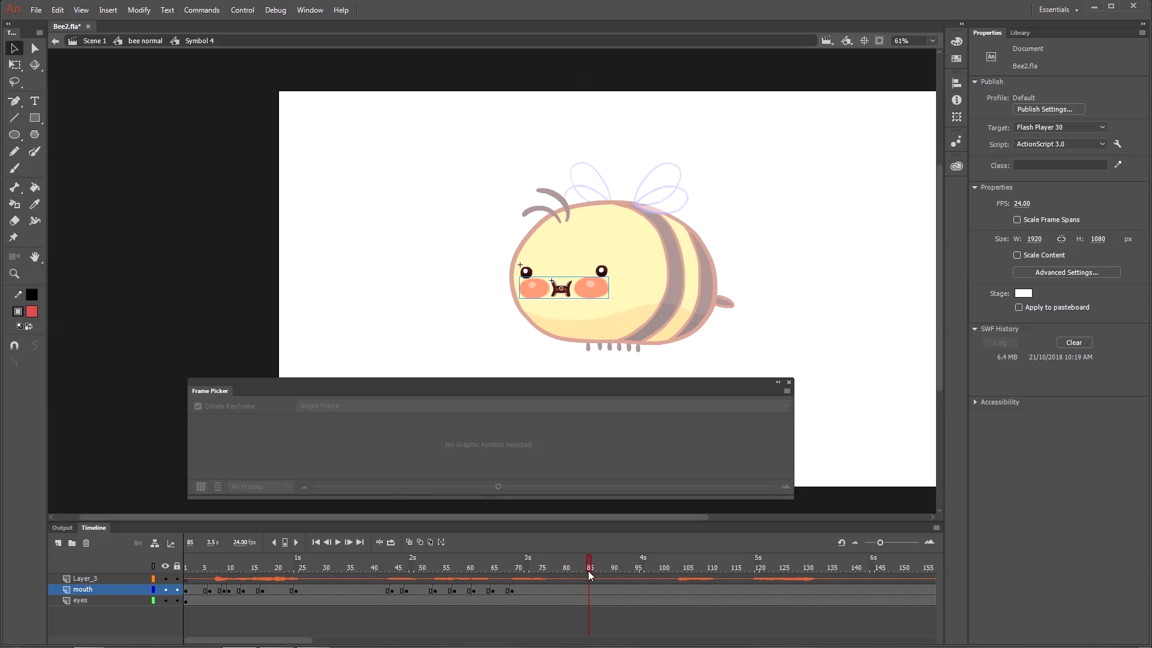
# Add a keyframe at frame 79 of the mouth layer and set the mouth symbol to its frame 1.
pyautogui.click(549, 590)
pyautogui.click(221, 450)
pyautogui.moveTo(503, 567); pyautogui.dragTo(664, 578)
pyautogui.click(549, 590)
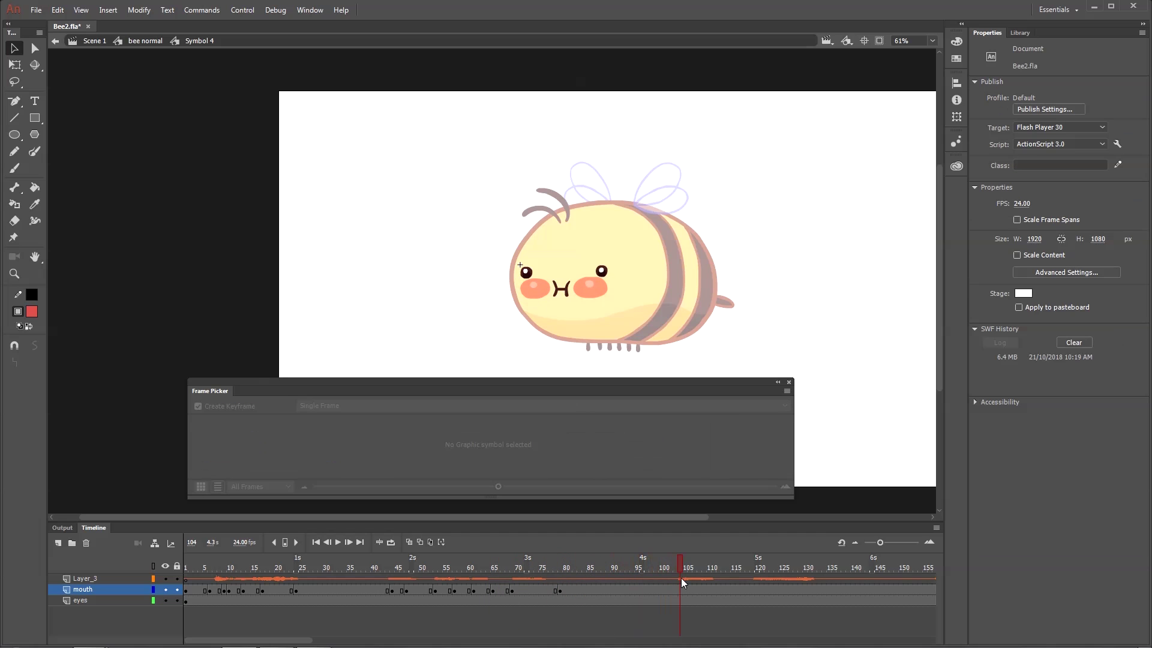
# Add a mouth keyframe at frame 103 using the symbol's frame 4, move it to frame 102, and replay from the start.
pyautogui.click(673, 590)
pyautogui.click(369, 459)
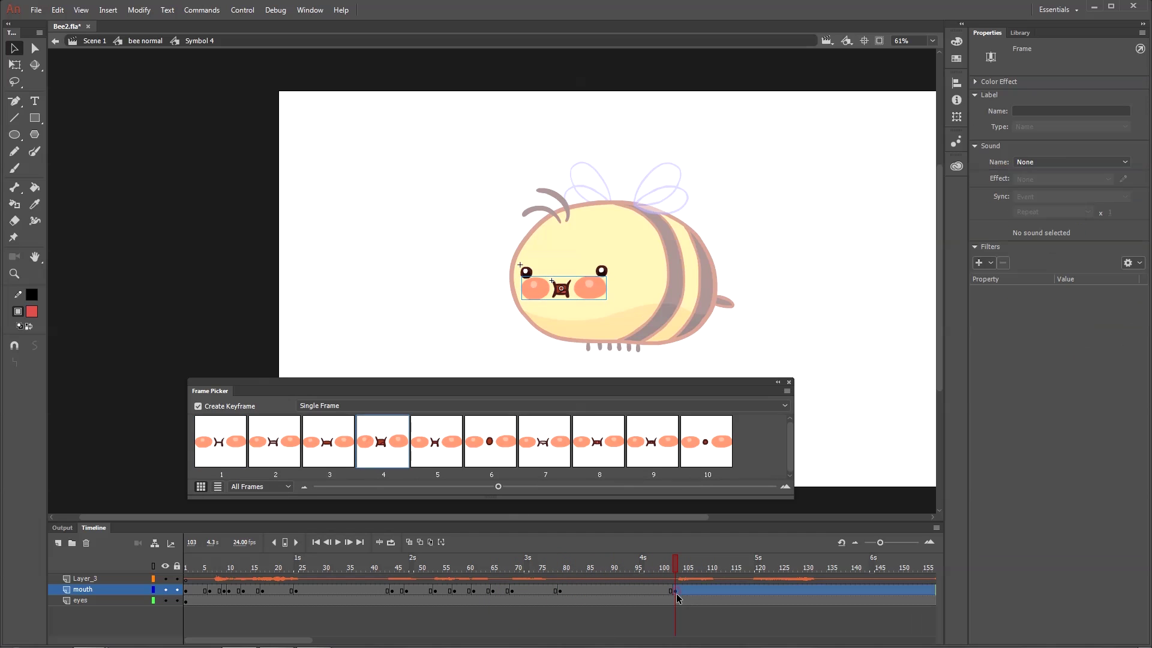
pyautogui.moveTo(675, 591); pyautogui.dragTo(671, 590)
pyautogui.moveTo(604, 568); pyautogui.dragTo(137, 612)
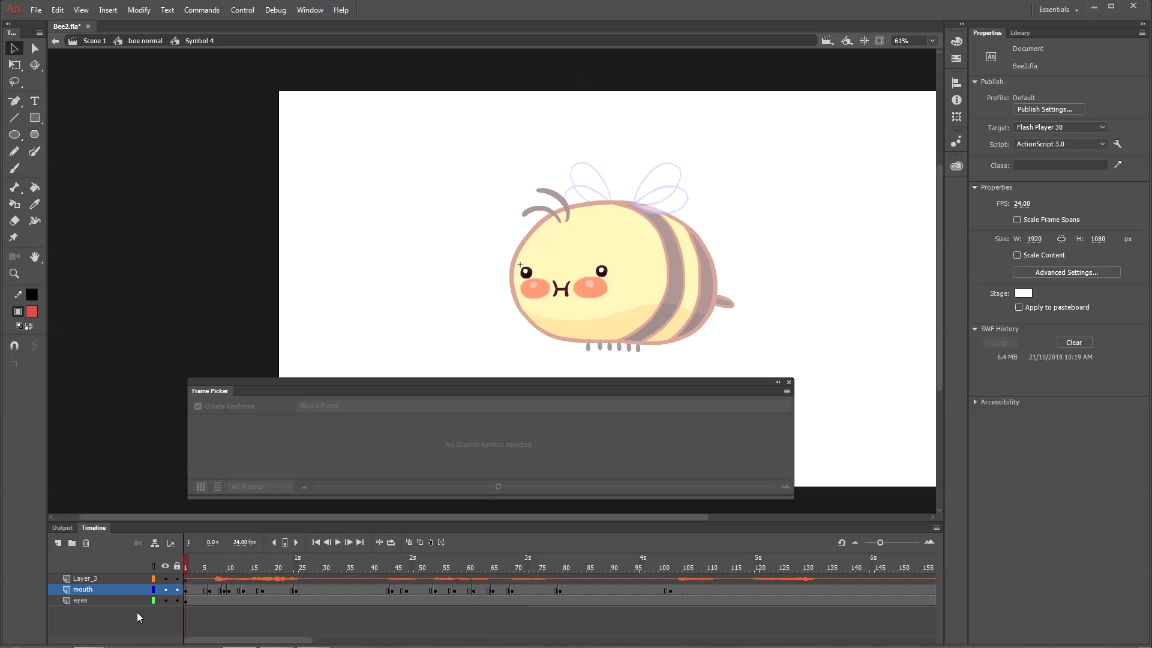
pyautogui.press('Return')
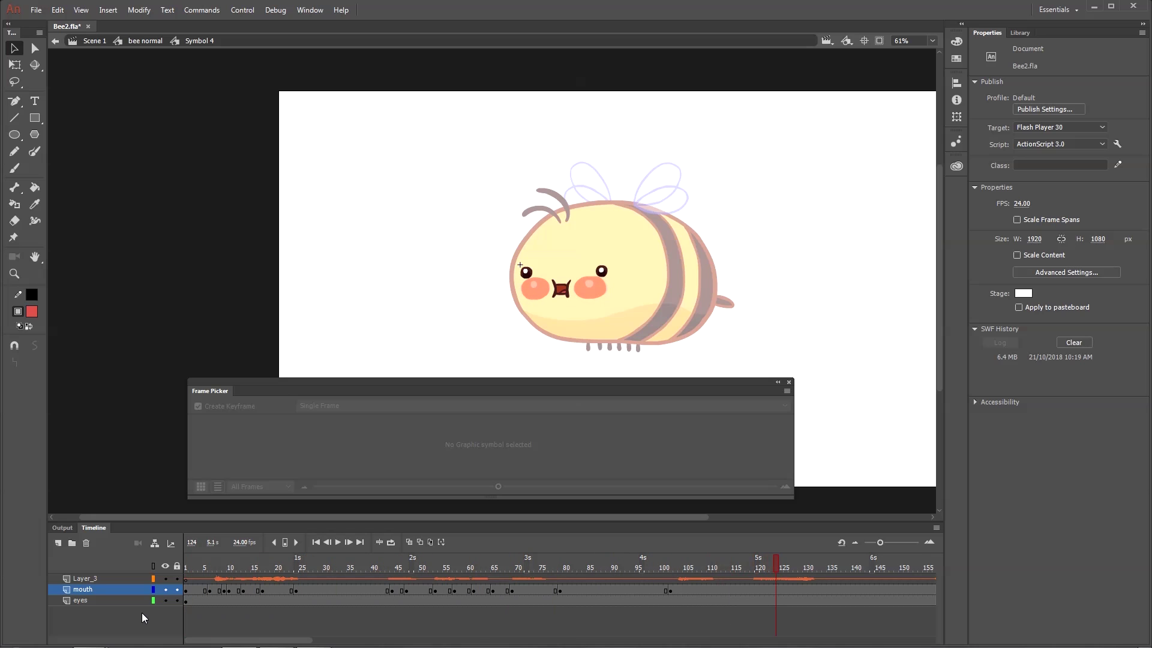
# Add mouth-layer keyframes at frames 105 and 106, use the symbol's frame 3 at frame 106, and replay that section.
pyautogui.click(660, 589)
pyautogui.moveTo(660, 589); pyautogui.dragTo(680, 600)
pyautogui.click(685, 591)
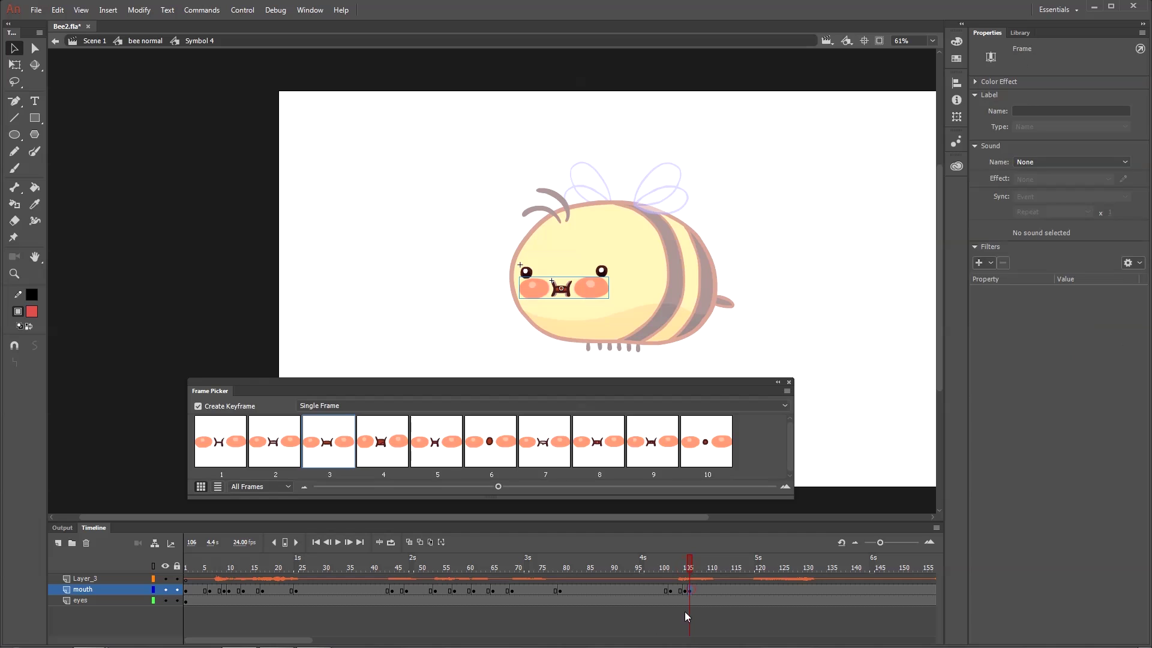
pyautogui.click(653, 567)
pyautogui.moveTo(653, 566); pyautogui.dragTo(629, 572)
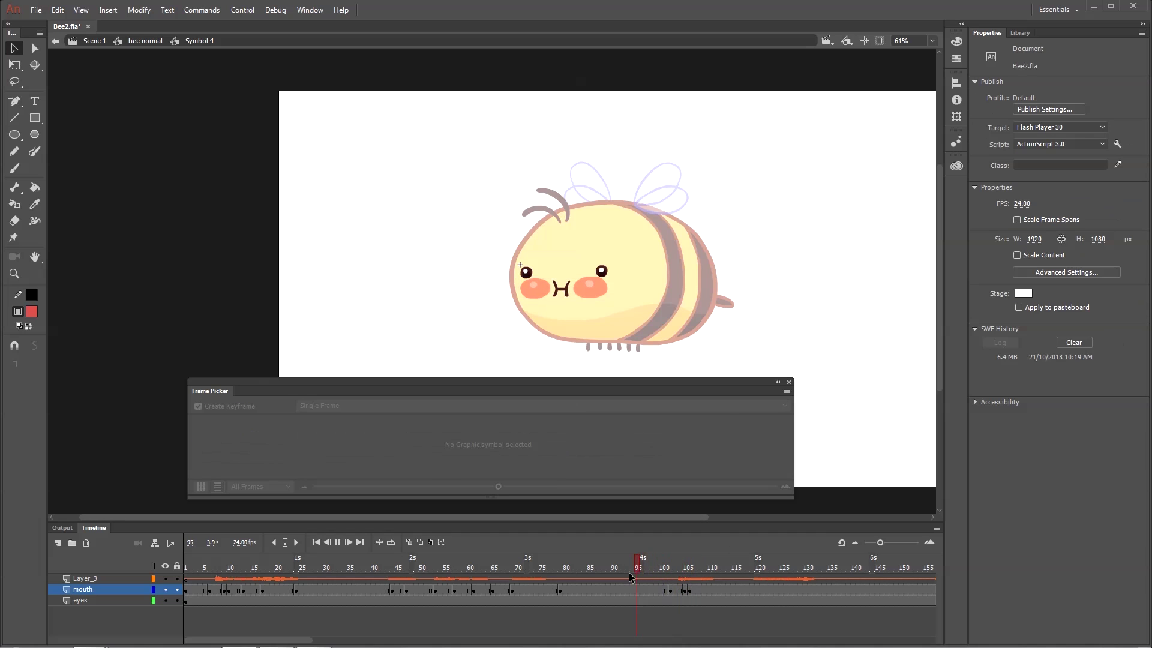
pyautogui.press('Return')
# Replace the keyframes at frames 105 and 106 with one at frame 105 using the mouth symbol's frame 8, and scrub through the animation.
pyautogui.click(688, 589)
pyautogui.press('F6')
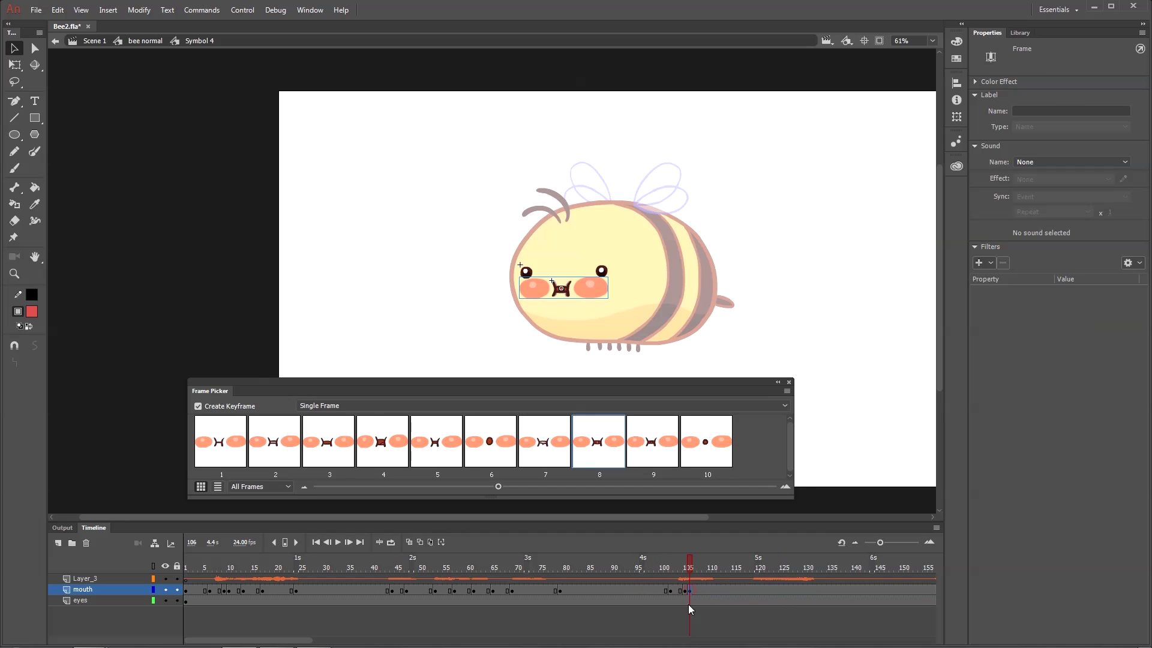
pyautogui.moveTo(687, 570)
pyautogui.mouseDown()
pyautogui.moveTo(704, 570)
pyautogui.moveTo(303, 571)
pyautogui.moveTo(705, 570)
pyautogui.moveTo(304, 579)
pyautogui.mouseUp()
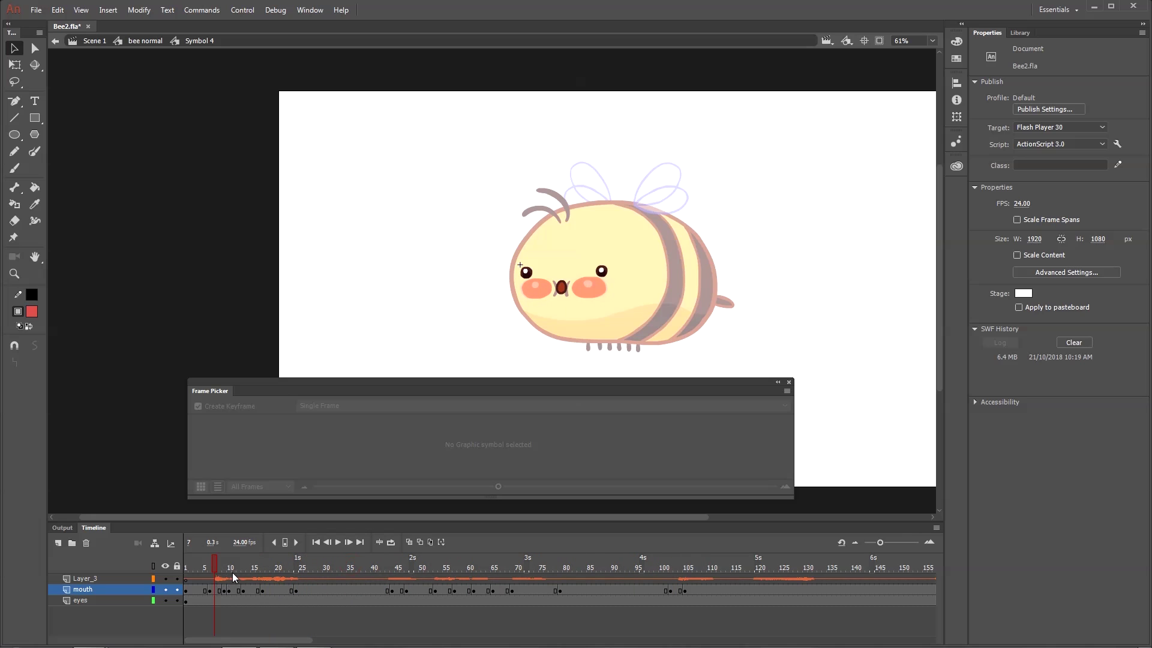
pyautogui.moveTo(232, 572)
pyautogui.mouseDown()
pyautogui.moveTo(223, 570)
pyautogui.moveTo(672, 562)
pyautogui.moveTo(528, 582)
pyautogui.moveTo(736, 564)
pyautogui.mouseUp()
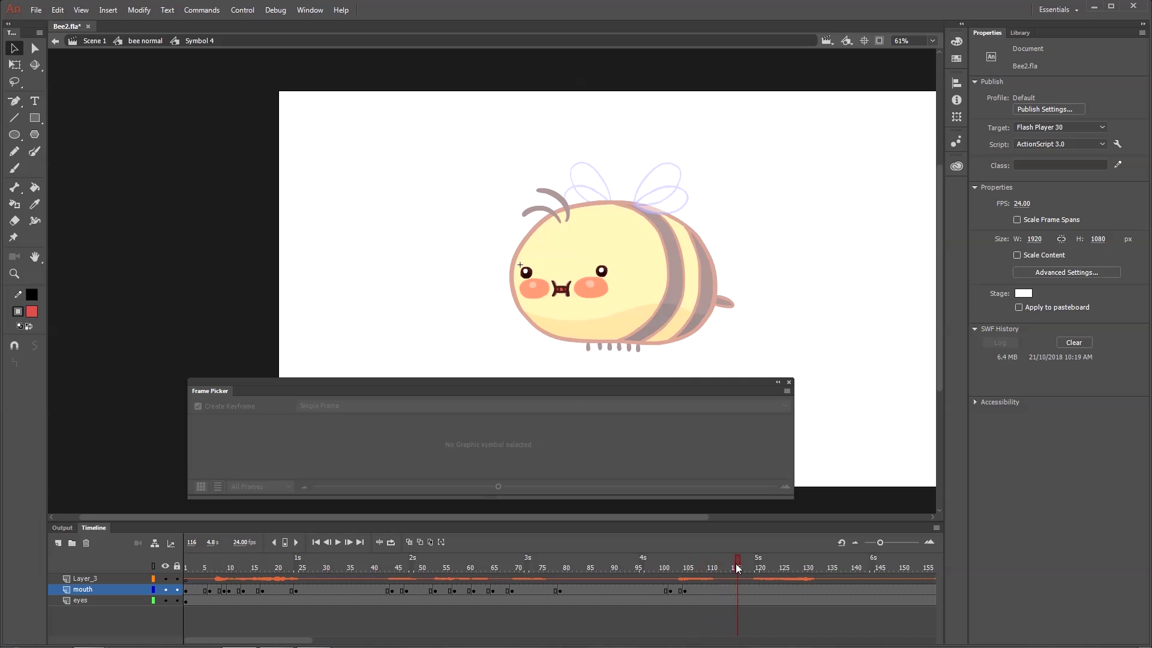
# Add mouth-layer keyframes at frames 109 and 111, setting the mouth symbol to its frame 3 at frame 109.
pyautogui.click(703, 591)
pyautogui.click(332, 449)
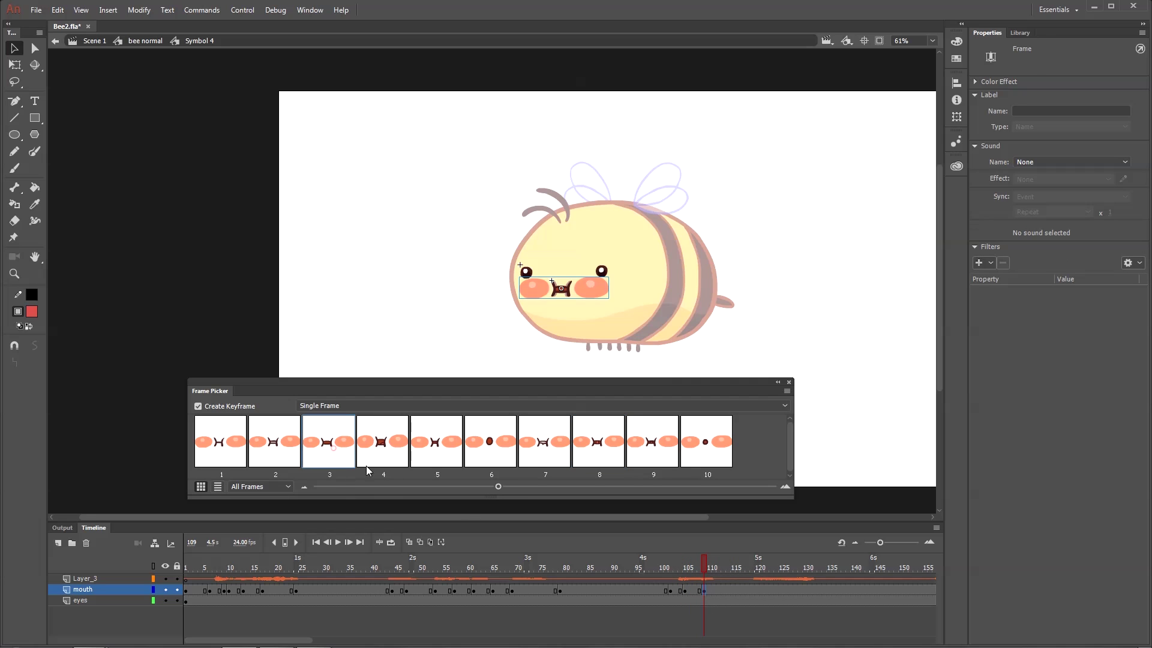
pyautogui.moveTo(702, 565); pyautogui.dragTo(637, 584)
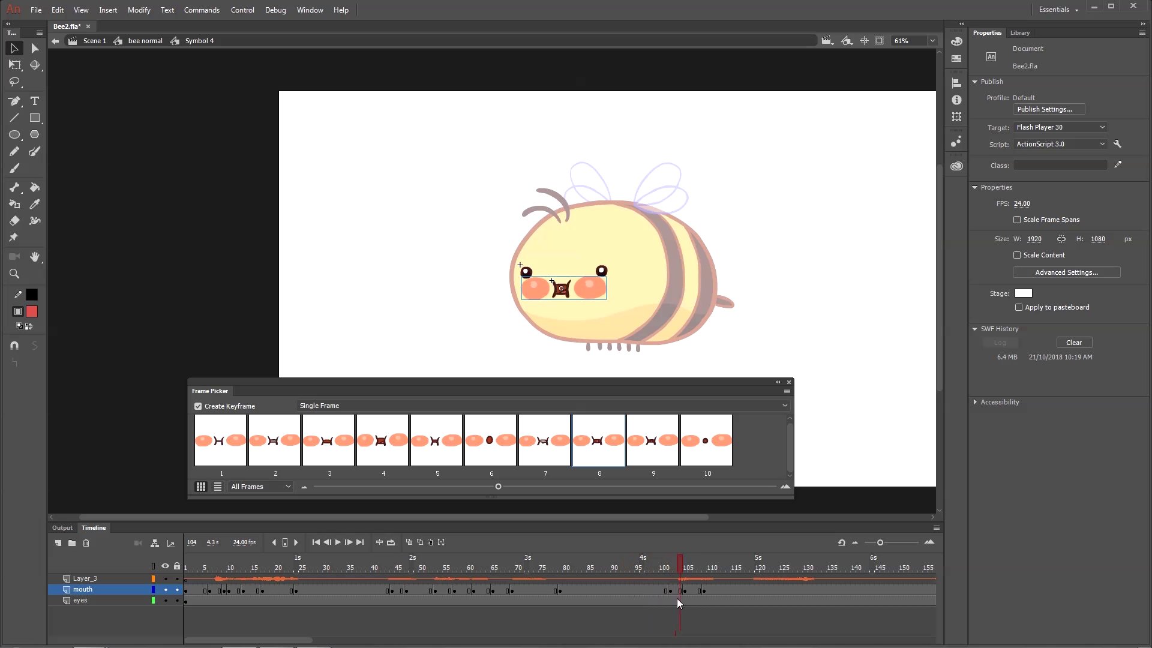
pyautogui.click(668, 570)
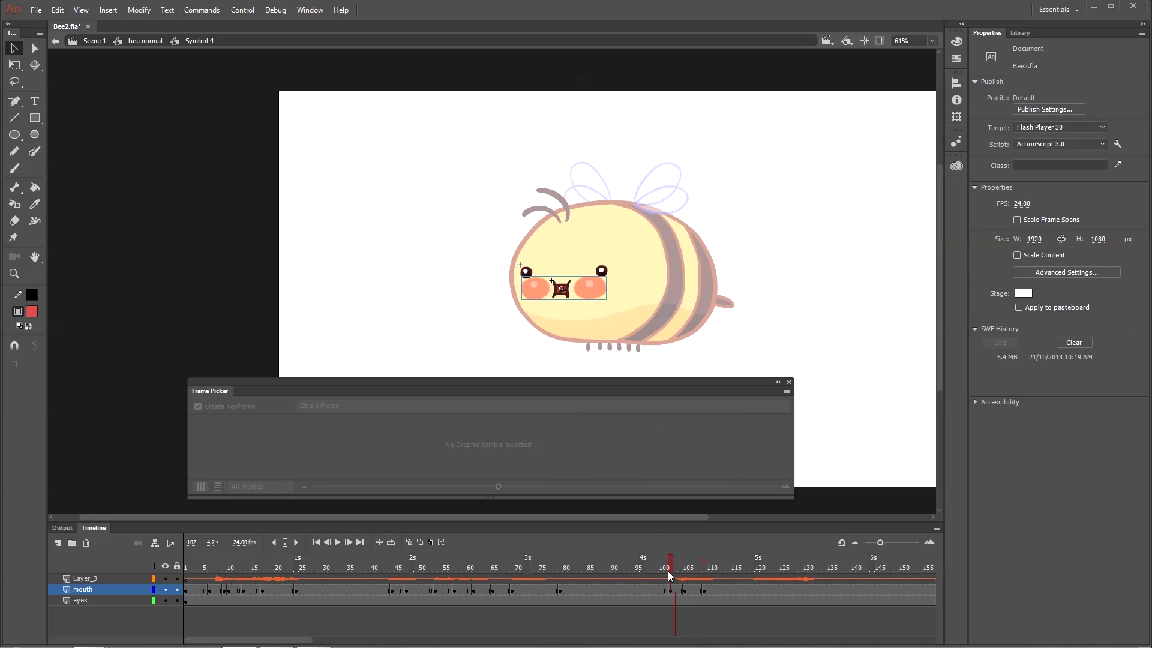
pyautogui.click(712, 594)
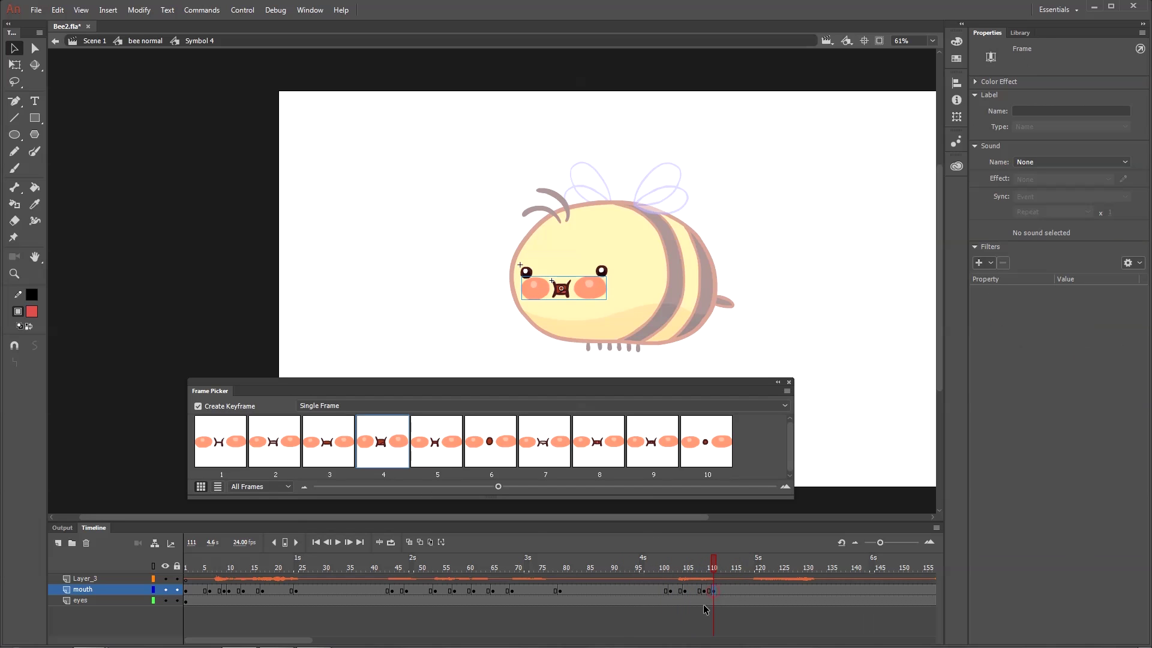
pyautogui.moveTo(713, 564); pyautogui.dragTo(722, 582)
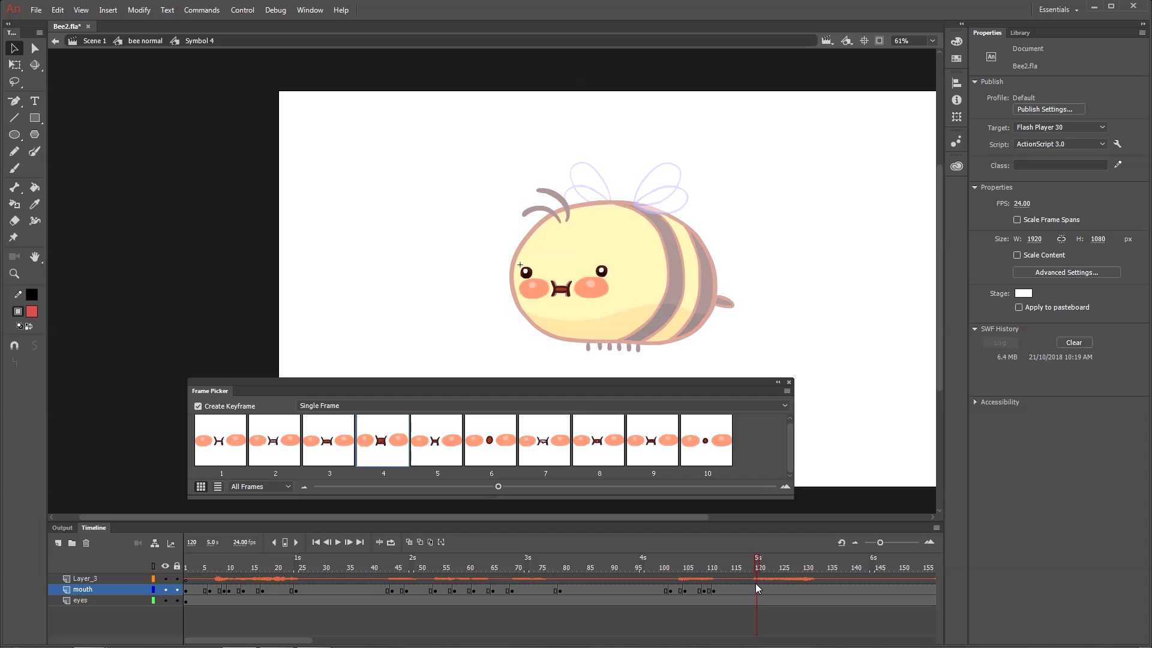
# Add mouth-layer keyframes at frames 117 and 122, setting the mouth symbol to its frames 7 and 8 respectively.
pyautogui.click(742, 592)
pyautogui.click(543, 461)
pyautogui.click(741, 566)
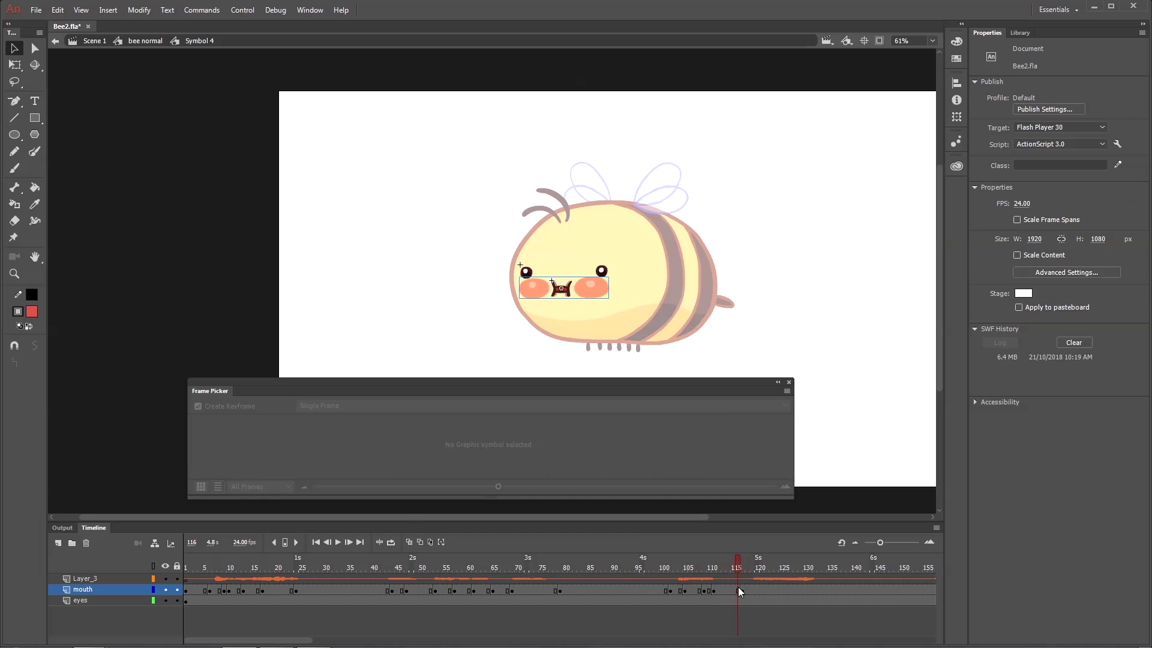
pyautogui.click(766, 591)
pyautogui.click(602, 459)
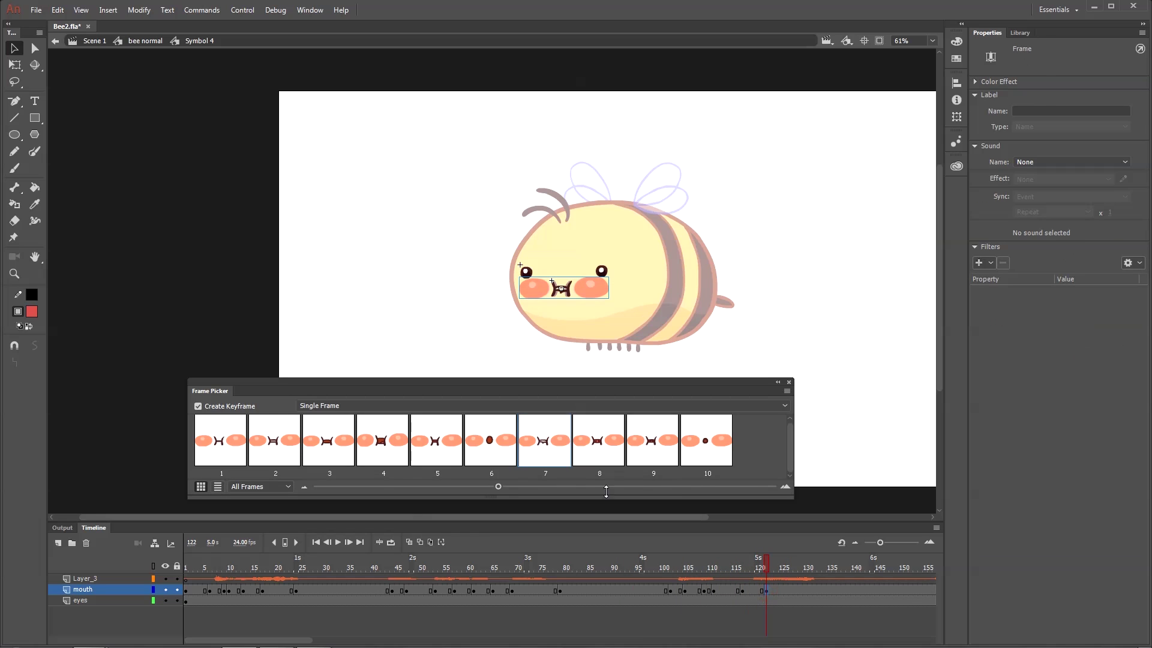
pyautogui.moveTo(747, 566); pyautogui.dragTo(760, 566)
# Insert keyframes at frames 125 and 128 of the mouth layer and scrub back over the animation.
pyautogui.click(780, 589)
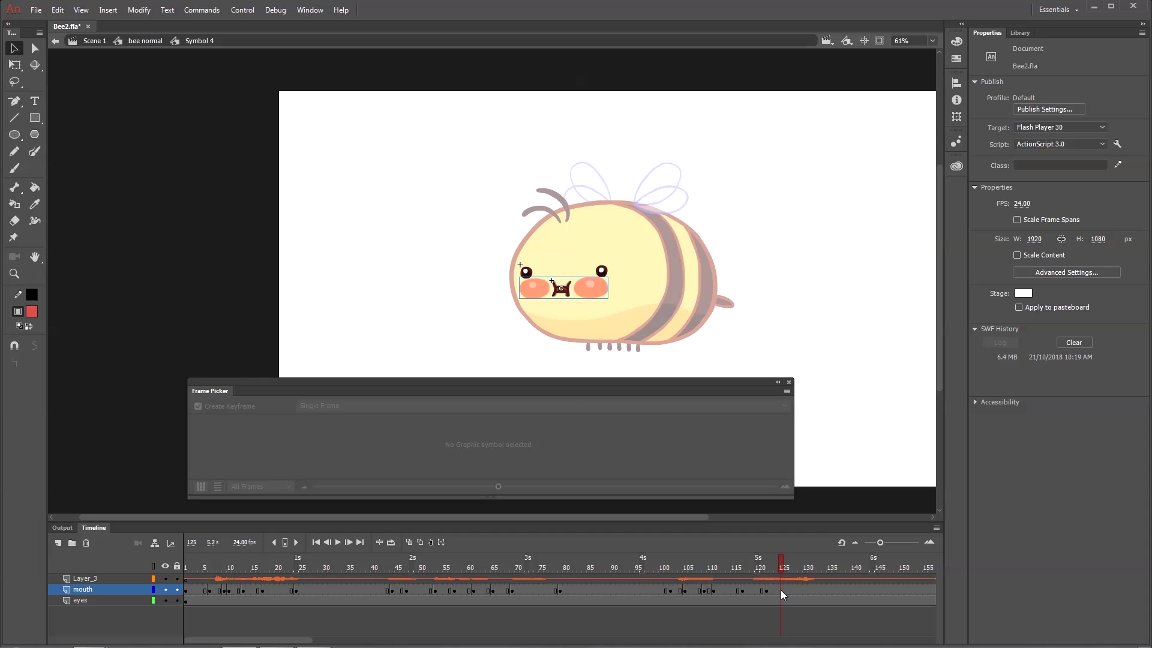
pyautogui.press('F6')
pyautogui.click(738, 566)
pyautogui.click(794, 589)
pyautogui.press('F6')
pyautogui.click(688, 565)
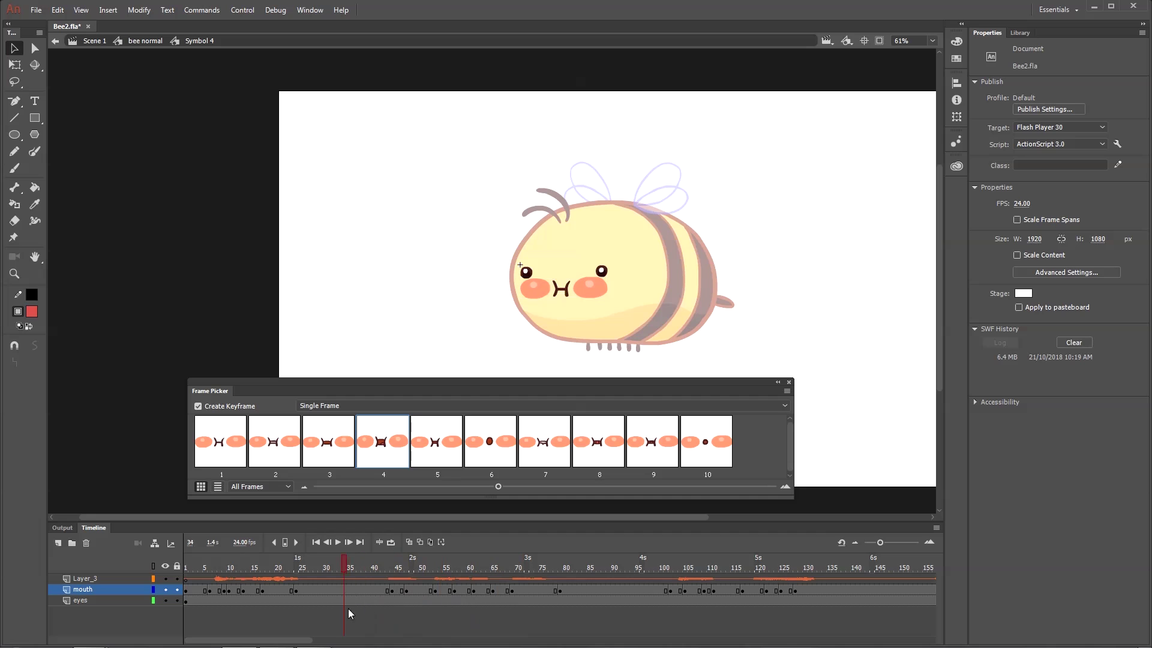
# Add mouth-layer keyframes at frames 130 and 132, setting the mouth symbol to its frame 2 at frame 132.
pyautogui.click(801, 589)
pyautogui.press('F6')
pyautogui.click(772, 570)
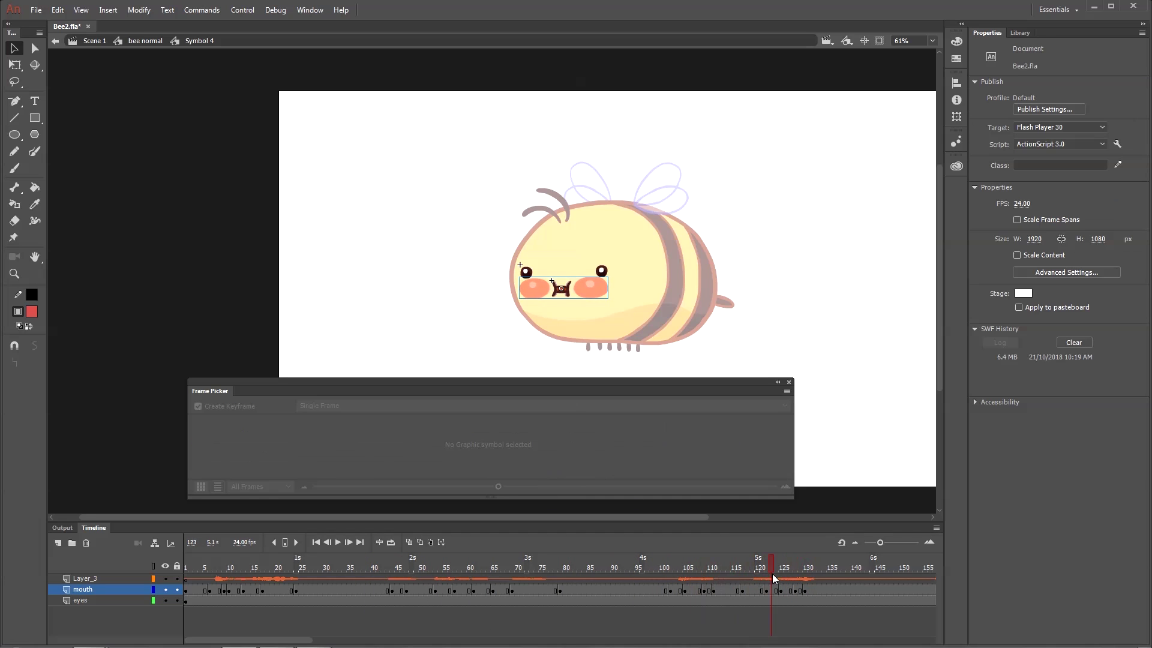
pyautogui.press('F6')
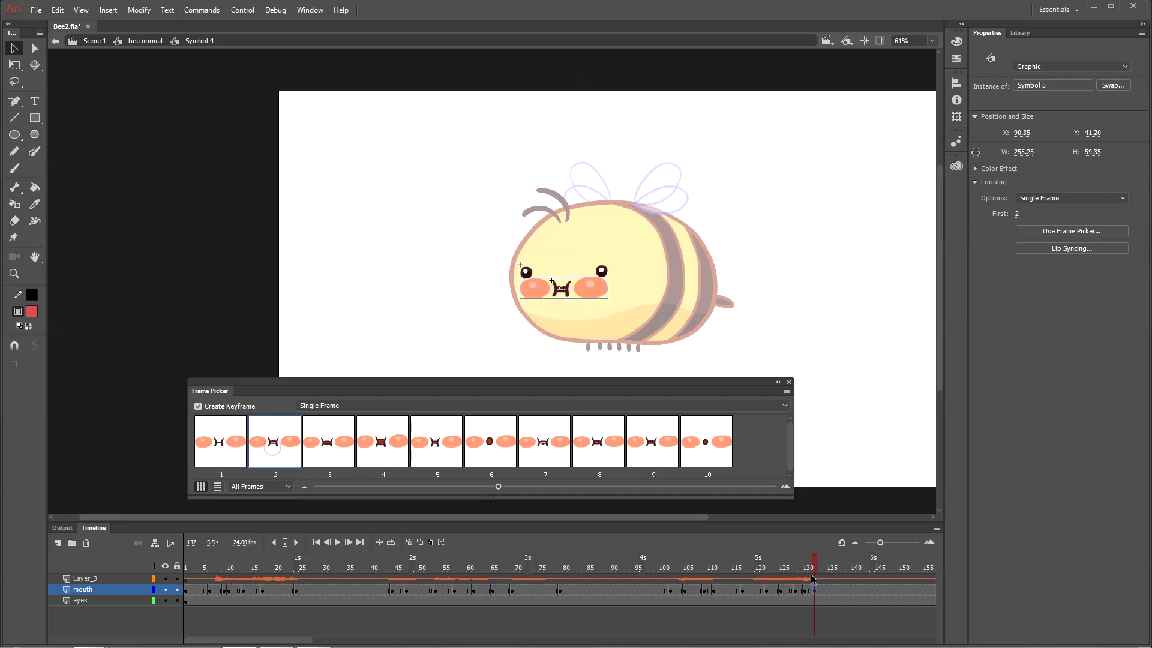
pyautogui.click(798, 581)
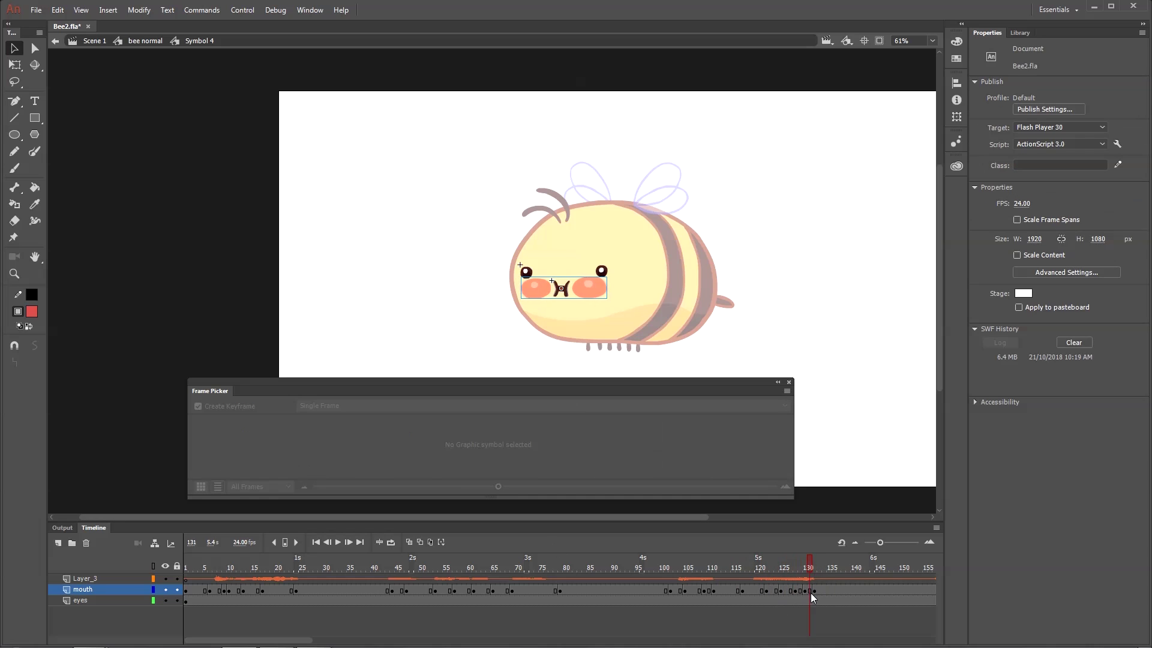
# Retime the mouth-layer keyframes between about frames 119 and 128 to match the audio waveform.
pyautogui.moveTo(811, 593); pyautogui.dragTo(216, 581)
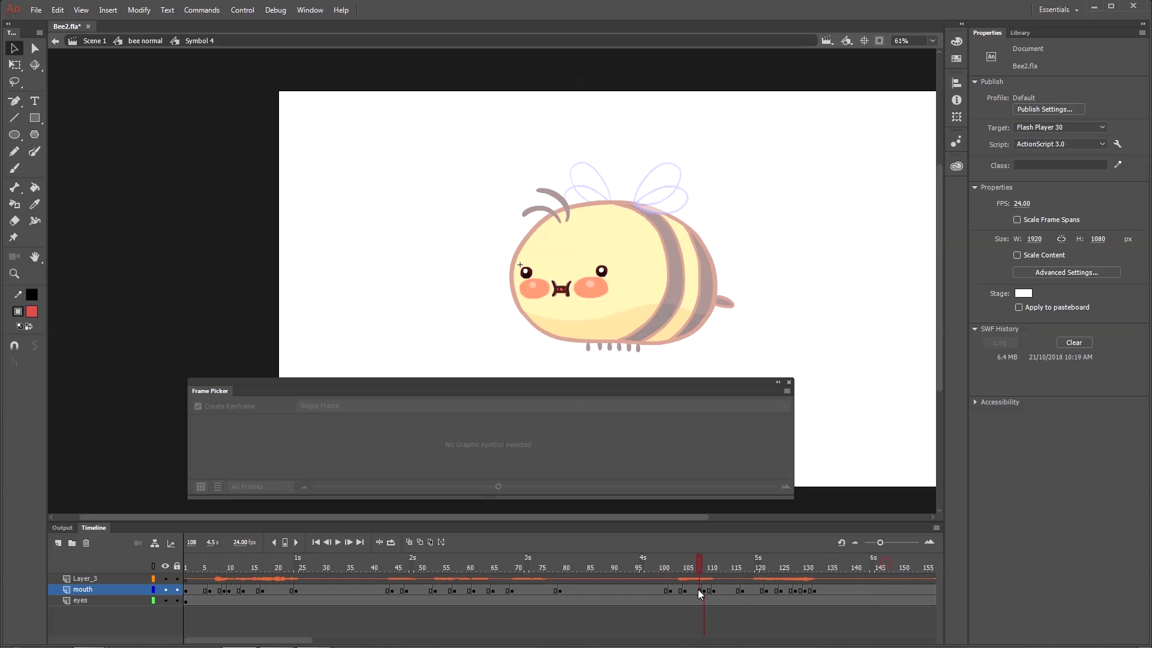
pyautogui.moveTo(747, 598); pyautogui.dragTo(757, 591)
pyautogui.click(767, 591)
pyautogui.moveTo(755, 566); pyautogui.dragTo(692, 593)
pyautogui.click(767, 588)
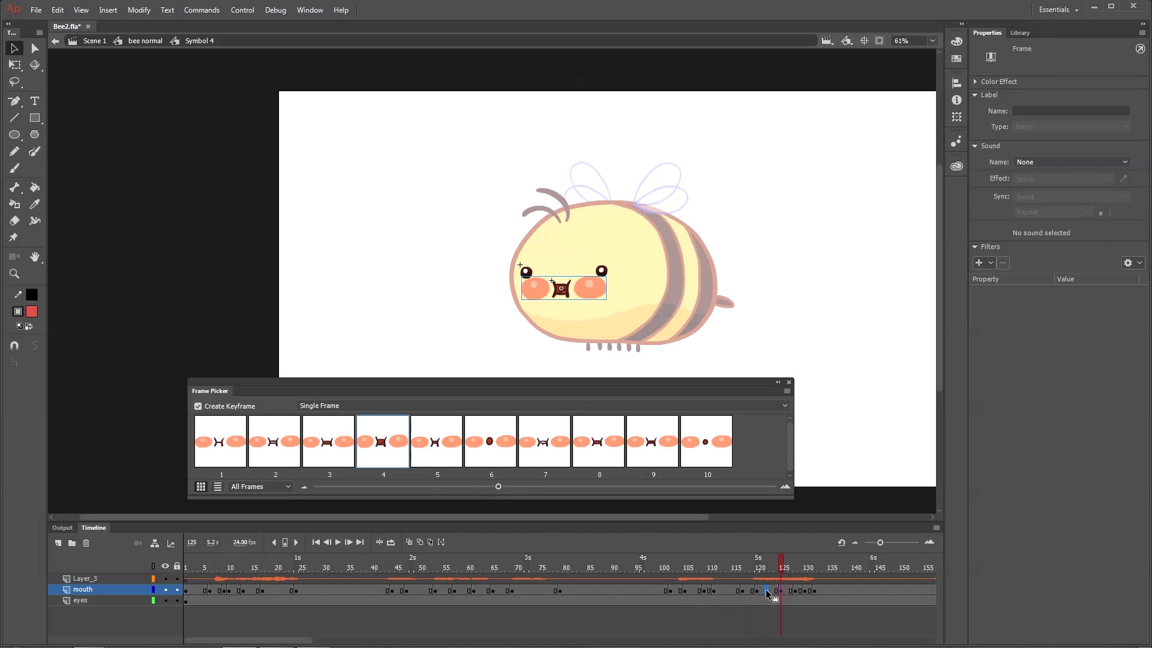
pyautogui.click(737, 586)
pyautogui.moveTo(799, 584); pyautogui.dragTo(785, 591)
pyautogui.click(795, 590)
pyautogui.click(687, 567)
pyautogui.press('Return')
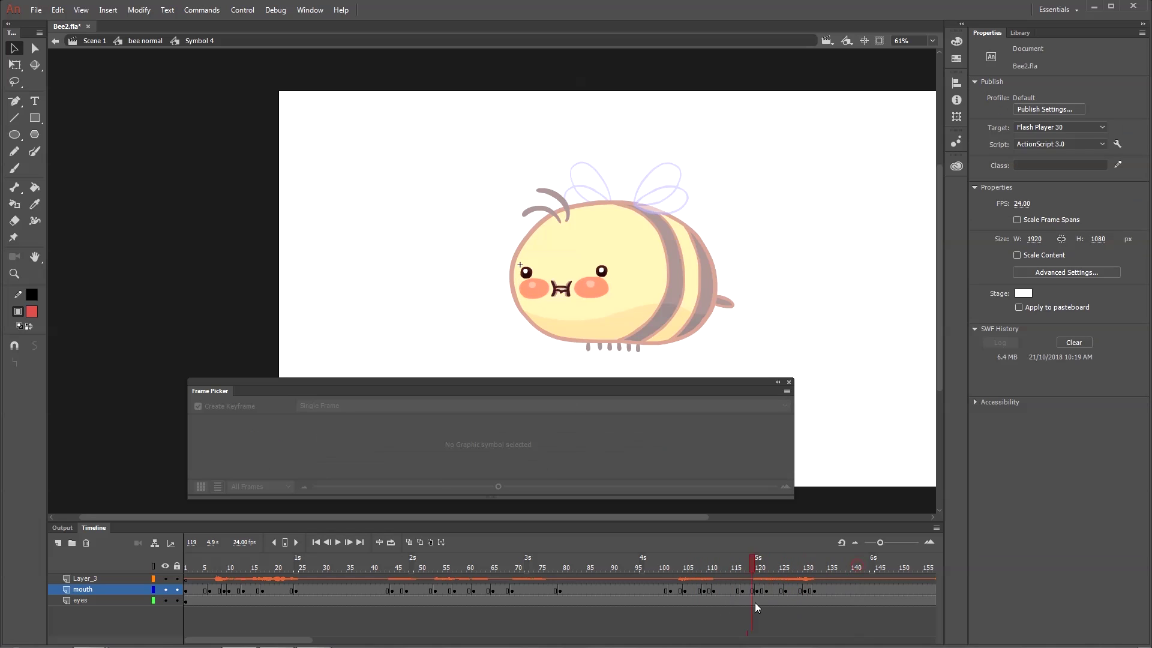
# Adjust the timing of the mouth-layer keyframes around frames 128 to 131 and play back the animation.
pyautogui.click(805, 590)
pyautogui.click(814, 588)
pyautogui.press('Return')
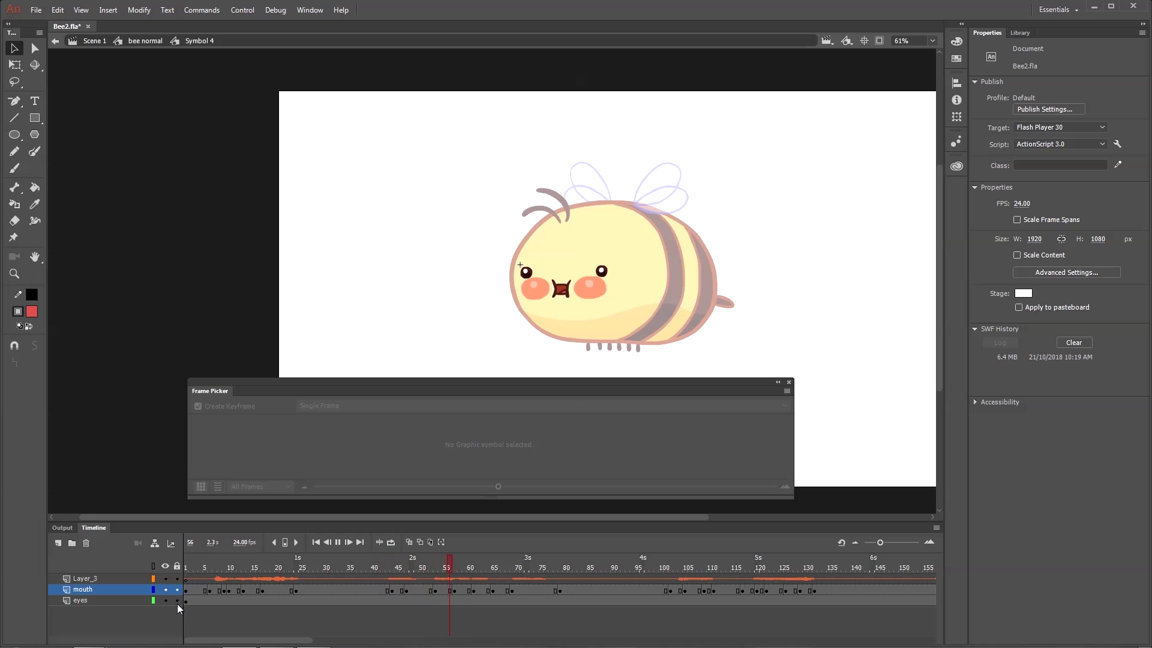
pyautogui.press('Return')
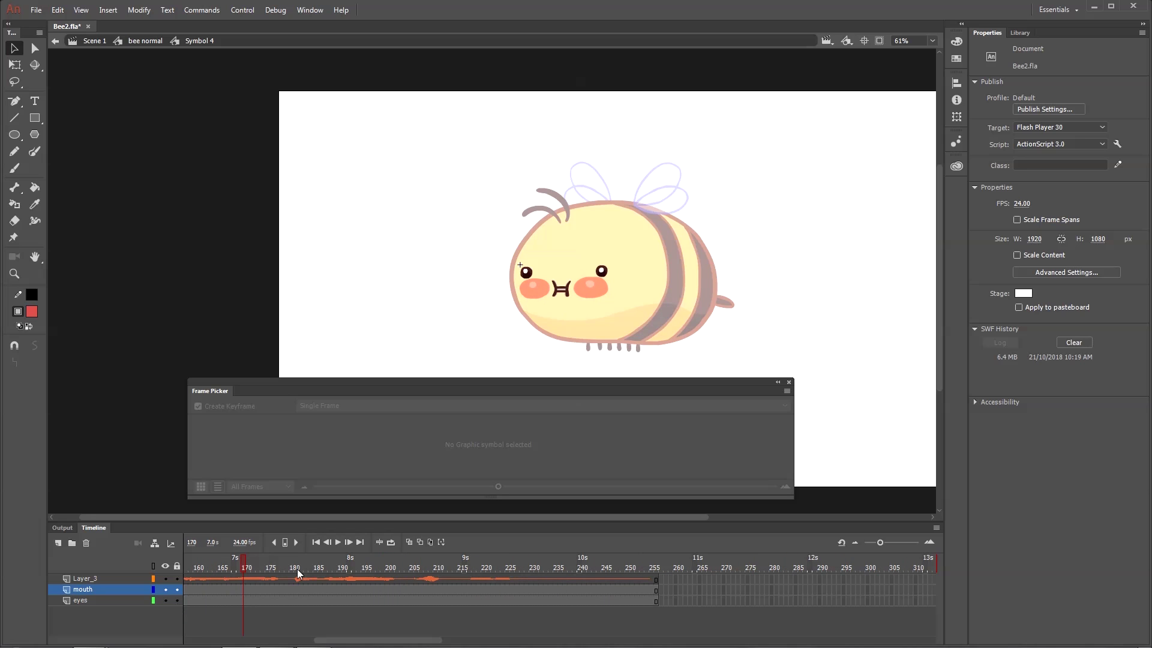
pyautogui.moveTo(426, 640); pyautogui.dragTo(294, 640)
pyautogui.moveTo(297, 566); pyautogui.dragTo(236, 568)
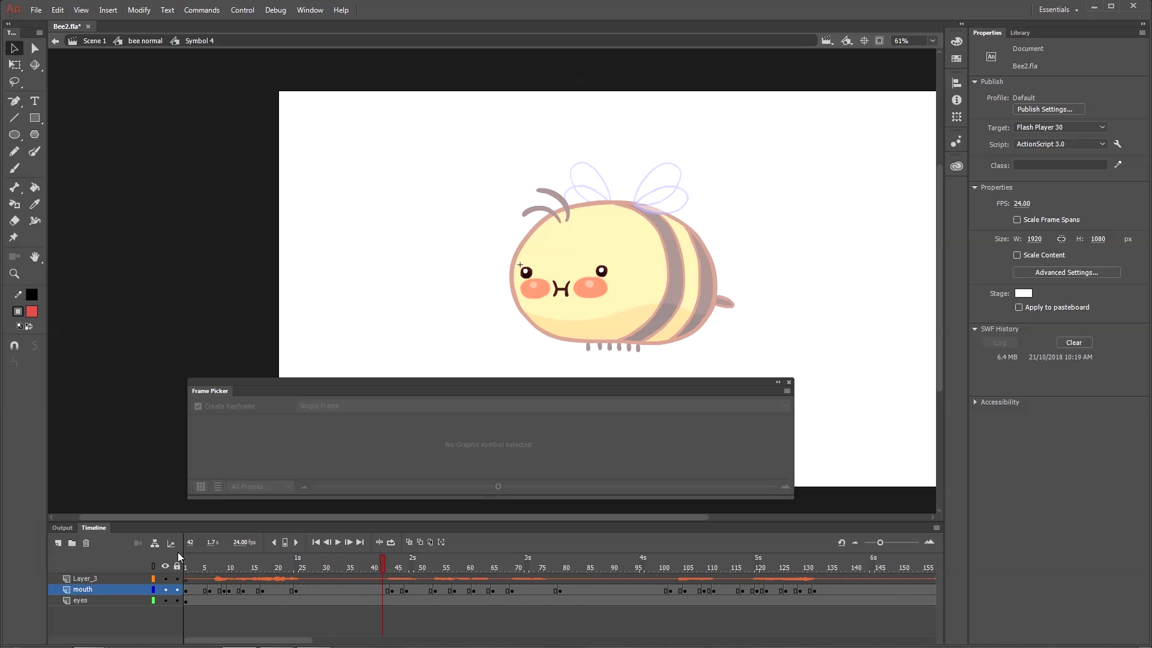
pyautogui.press('Return')
# Move the two mouth-layer keyframes just before the 2-second mark earlier, to frames 41 and 46.
pyautogui.click(379, 567)
pyautogui.click(391, 591)
pyautogui.moveTo(392, 591)
pyautogui.mouseDown()
pyautogui.moveTo(402, 581)
pyautogui.moveTo(383, 568)
pyautogui.mouseUp()
pyautogui.click(406, 591)
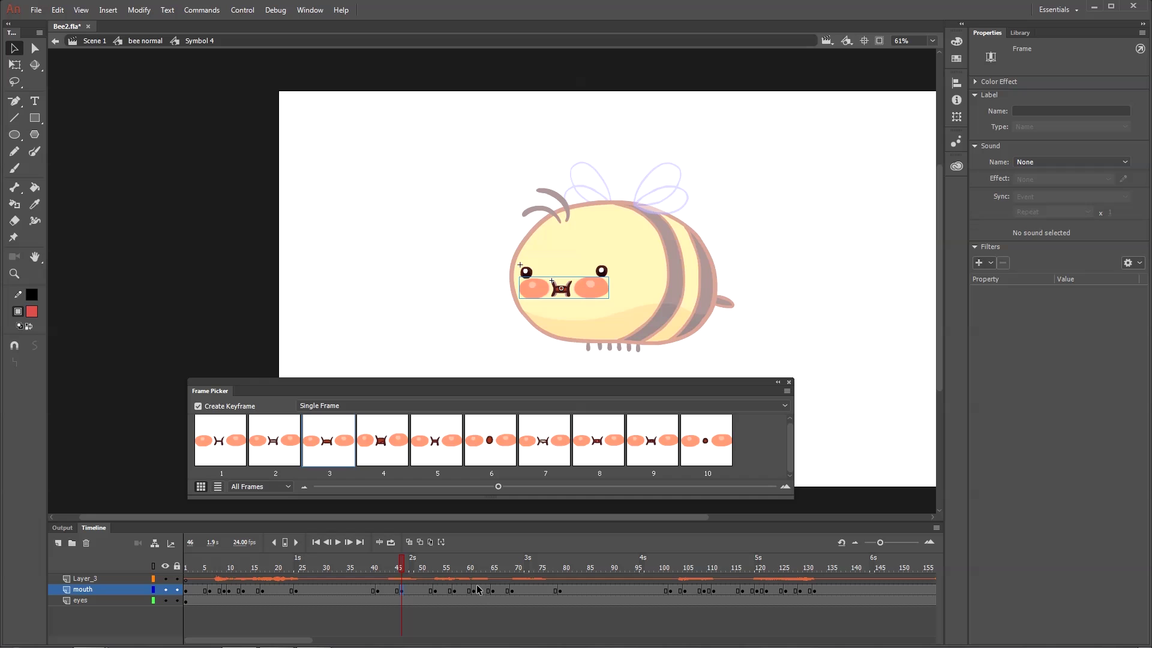
# Open the mouth symbol (Symbol 5) for editing and widen the right cheek outward at frame 10 of the cheeks layer.
pyautogui.click(591, 300)
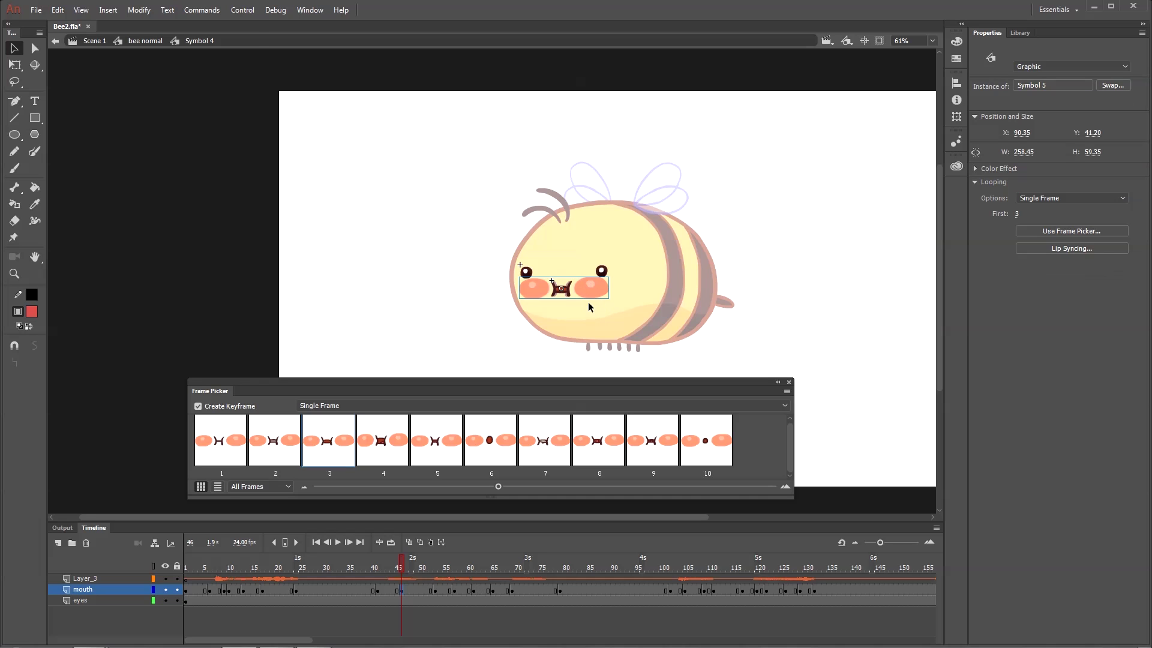
pyautogui.doubleClick(587, 295)
pyautogui.click(564, 290)
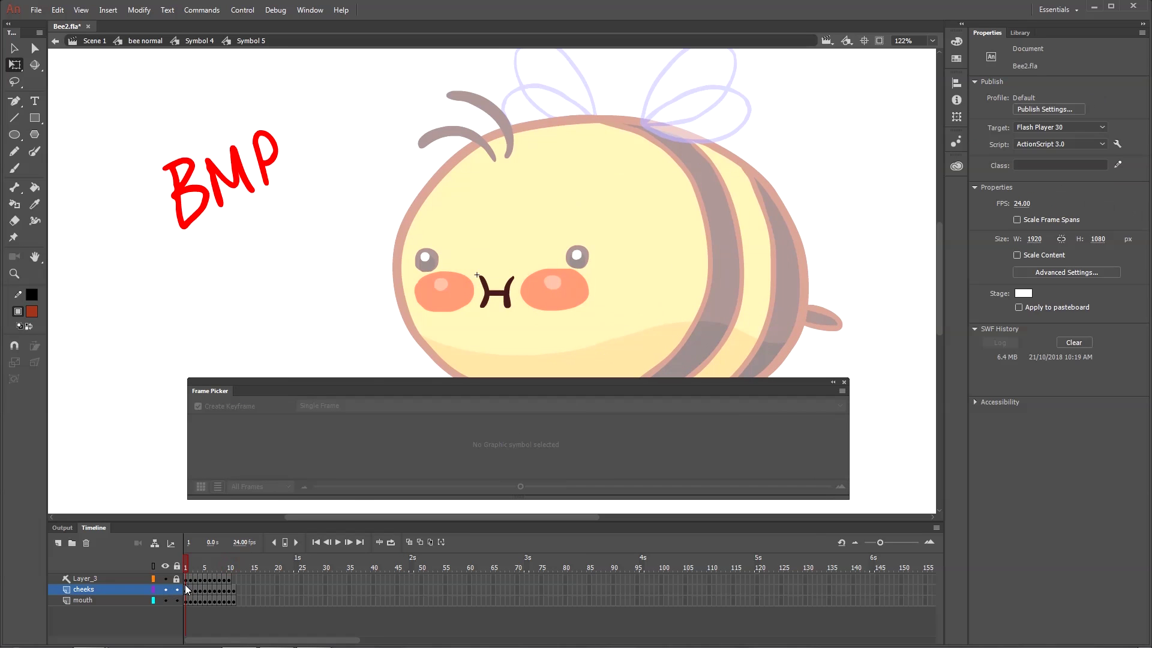
pyautogui.moveTo(187, 568); pyautogui.dragTo(209, 579)
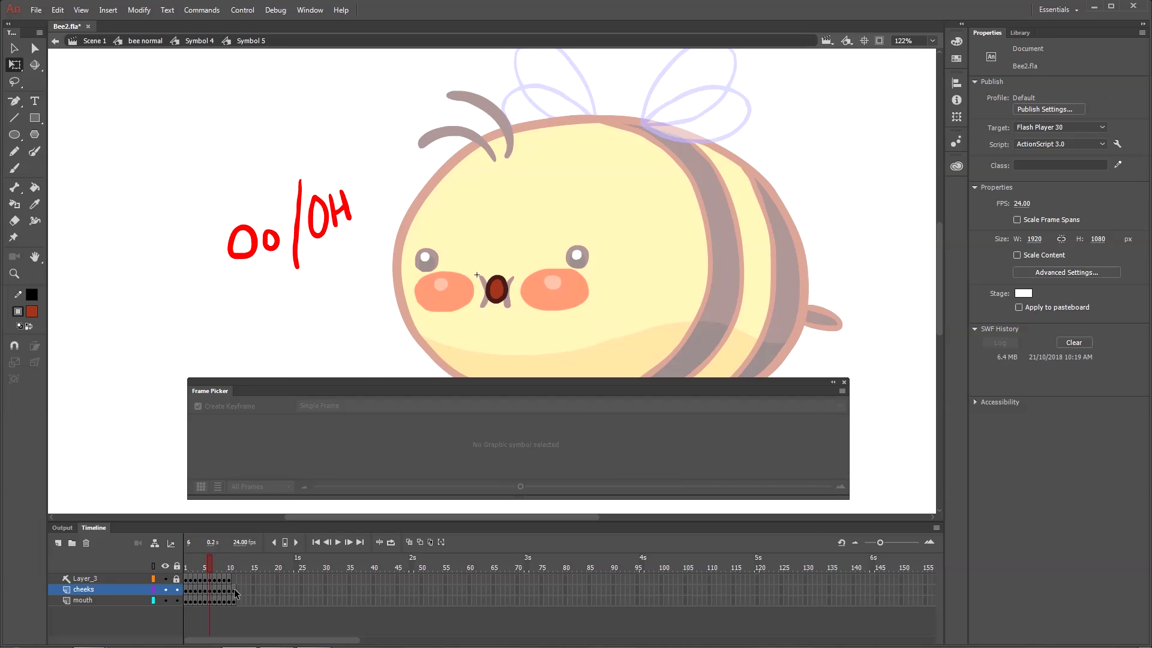
pyautogui.click(235, 591)
pyautogui.click(465, 306)
pyautogui.hotkey('ctrl', '=')
pyautogui.click(754, 292)
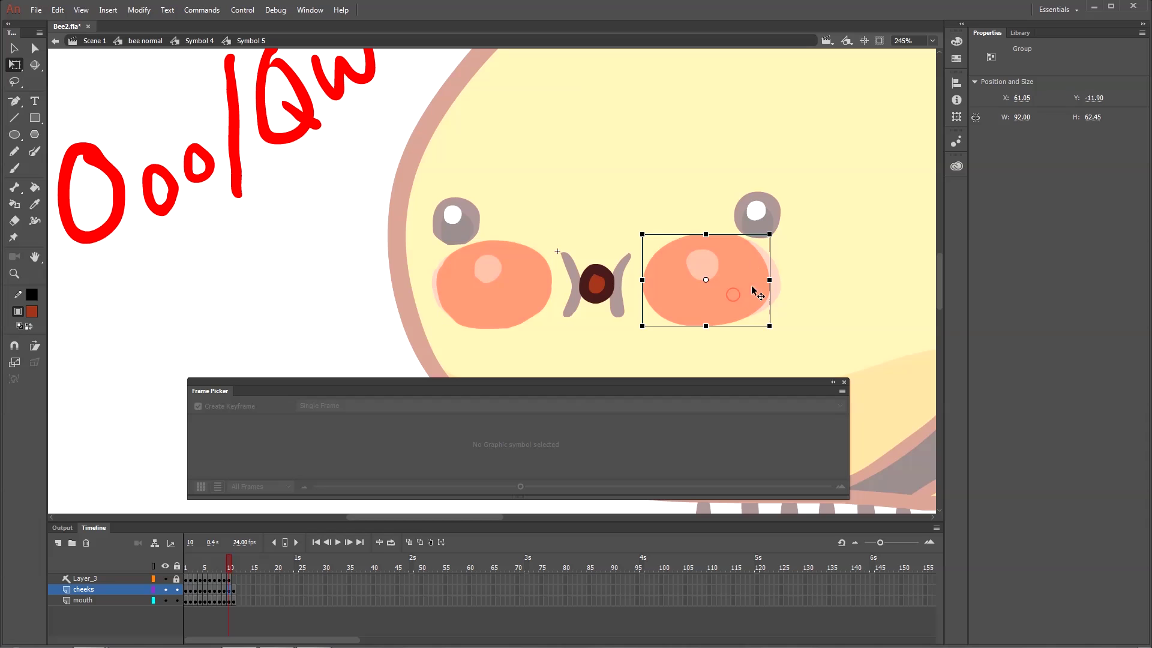
pyautogui.moveTo(769, 280); pyautogui.dragTo(778, 280)
# Replace both cheeks at frame 6 of the cheeks layer with copies of the frame 10 cheeks, pasted in place.
pyautogui.click(713, 302)
pyautogui.keyDown('shift'); pyautogui.click(506, 307); pyautogui.keyUp('shift')
pyautogui.moveTo(188, 569); pyautogui.dragTo(210, 588)
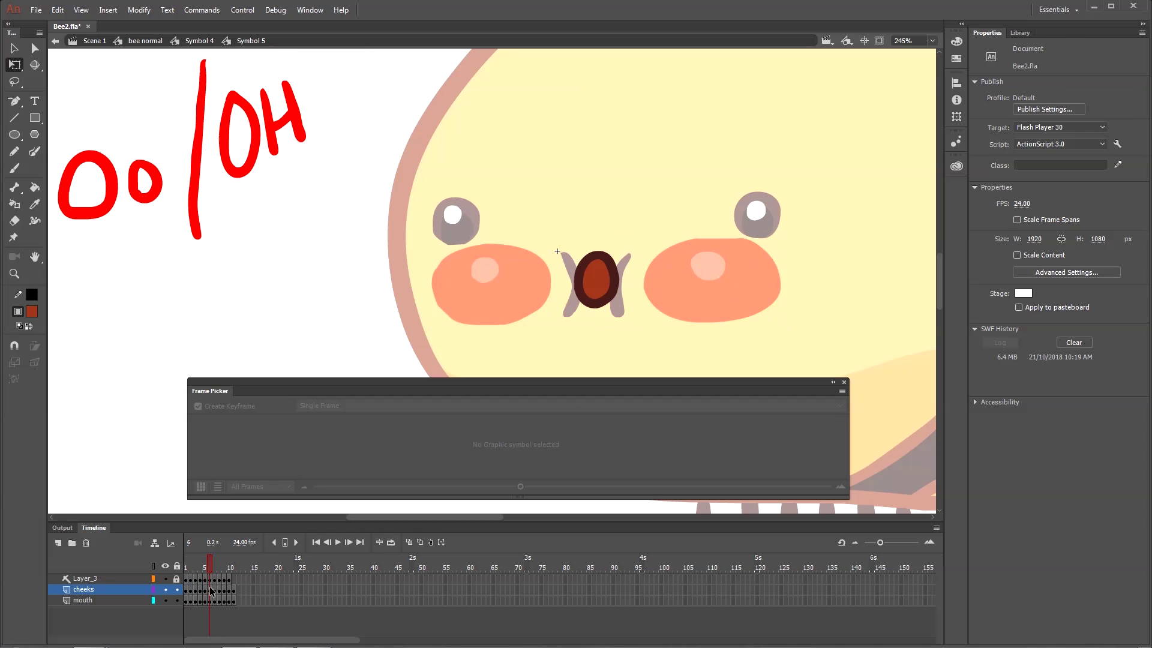
pyautogui.click(517, 306)
pyautogui.press('Delete')
pyautogui.click(686, 290)
pyautogui.press('Delete')
pyautogui.hotkey('ctrl', 'shift', 'v')
pyautogui.click(838, 312)
pyautogui.hotkey('ctrl', '-')
pyautogui.click(891, 262)
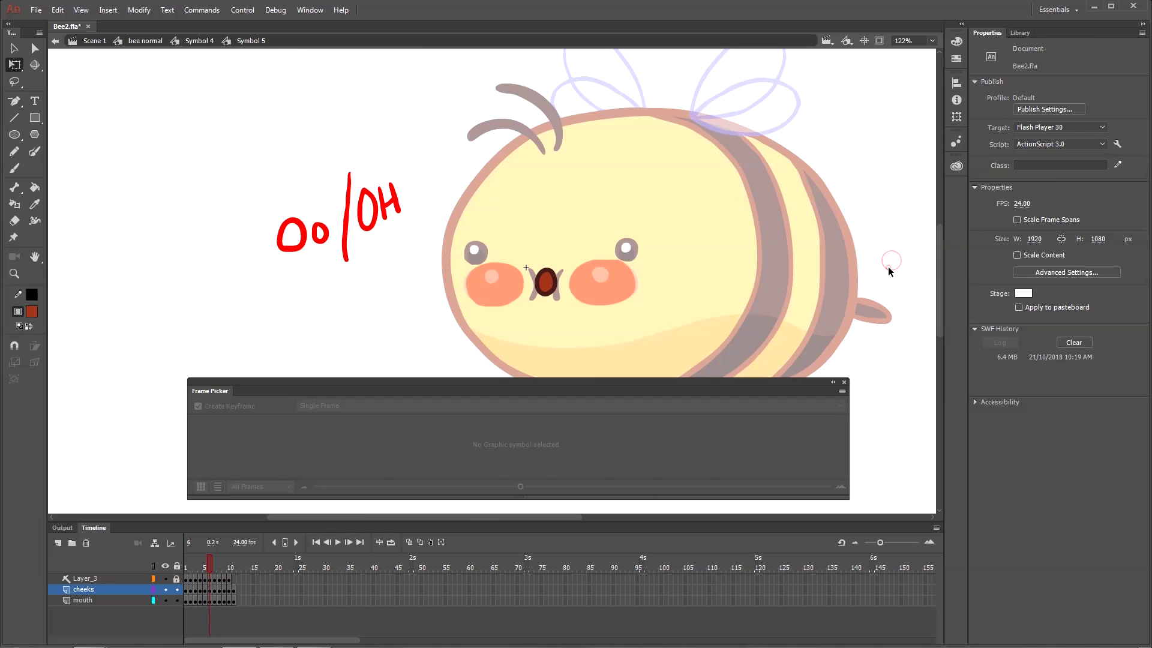
# Reduce the height of the left cheek at frame 10 to about 57 by lowering its upper edge.
pyautogui.doubleClick(888, 267)
pyautogui.moveTo(234, 567); pyautogui.dragTo(274, 556)
pyautogui.doubleClick(514, 295)
pyautogui.click(513, 296)
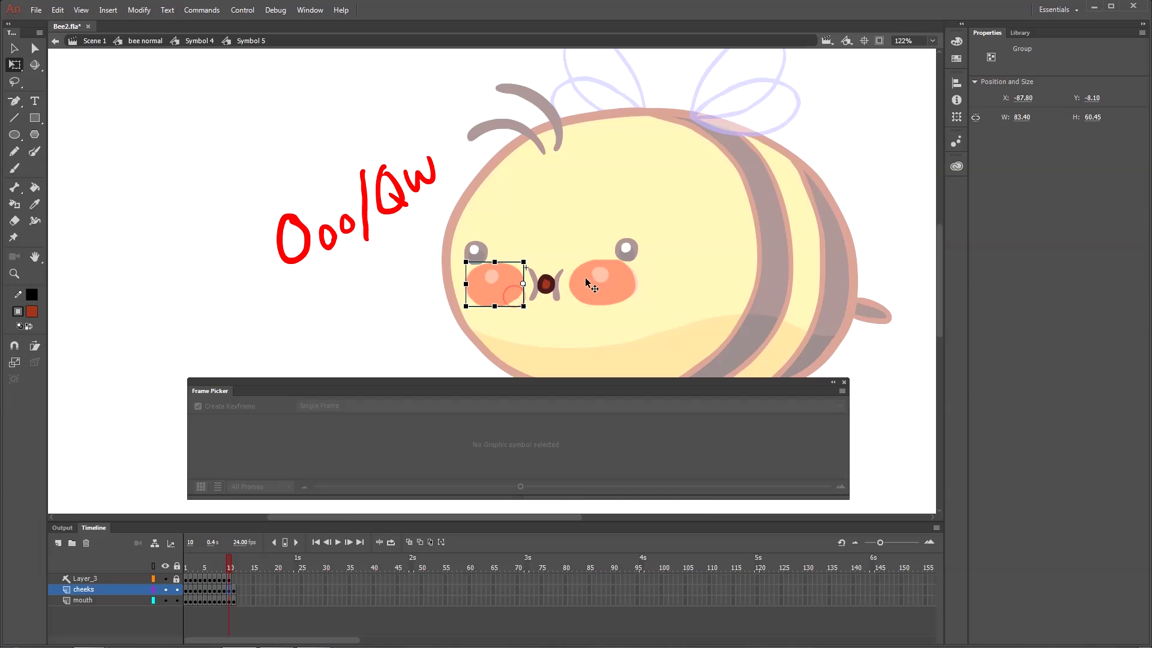
pyautogui.hotkey('ctrl', '=')
pyautogui.doubleClick(496, 327)
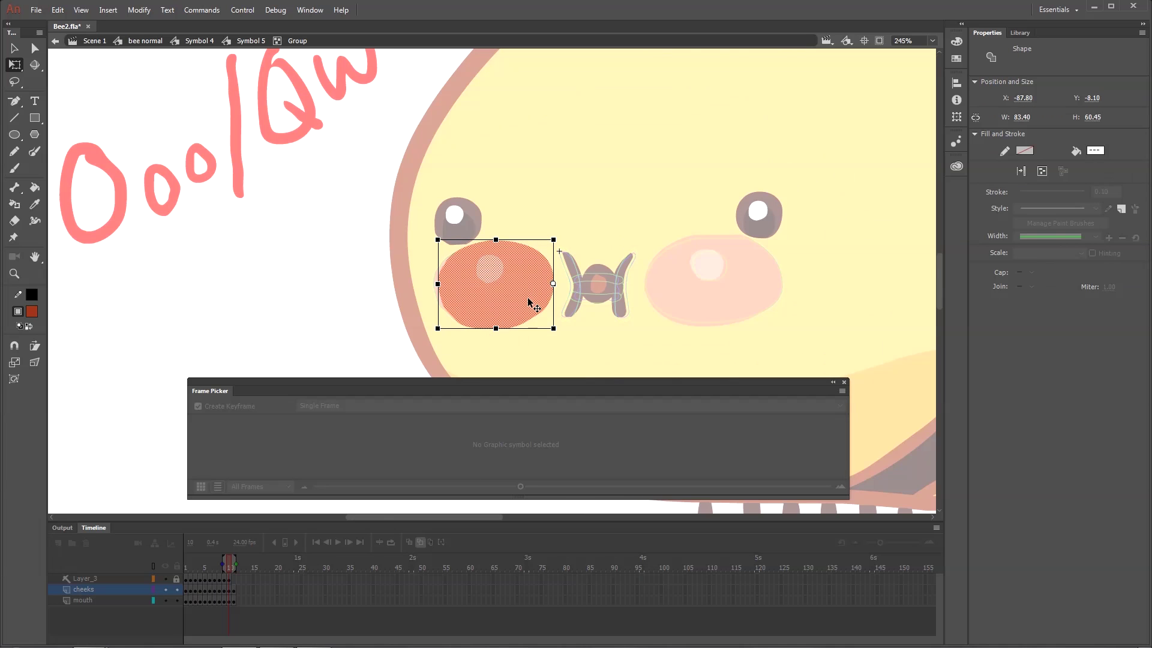
pyautogui.hotkey('ctrl', '=')
pyautogui.moveTo(495, 195); pyautogui.dragTo(496, 200)
pyautogui.doubleClick(753, 350)
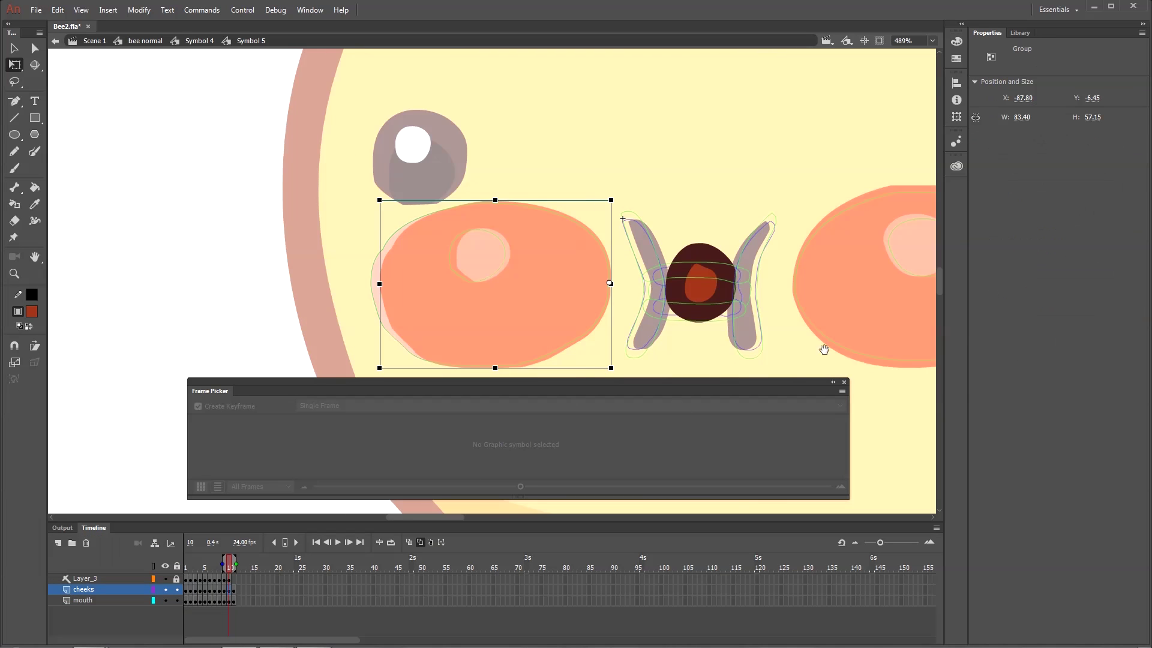
# Slightly reduce the height of the right cheek at frame 10 by lowering its upper edge.
pyautogui.moveTo(824, 349); pyautogui.dragTo(602, 324)
pyautogui.click(648, 276)
pyautogui.moveTo(704, 160); pyautogui.dragTo(704, 164)
pyautogui.hotkey('ctrl', '-')
pyautogui.click(731, 301)
# At frame 4 of the cheeks layer, nudge the left cheek outward to X -92.75 and try stretching its height to about 57.
pyautogui.moveTo(228, 566); pyautogui.dragTo(200, 564)
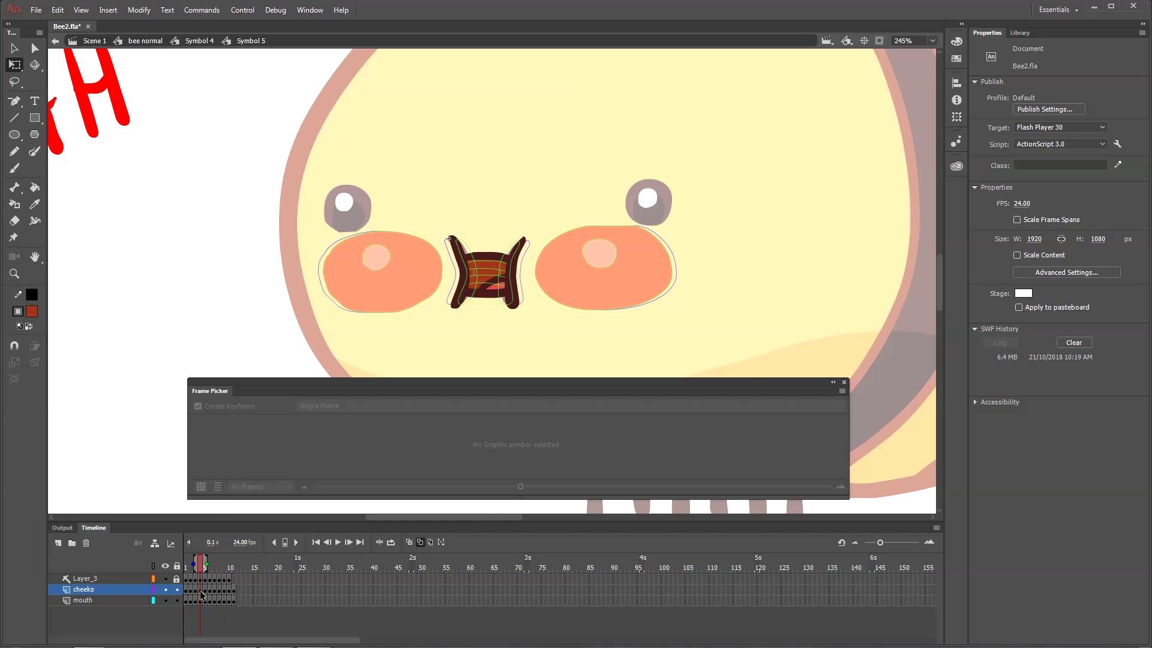
pyautogui.click(387, 282)
pyautogui.hotkey('ctrl', '=')
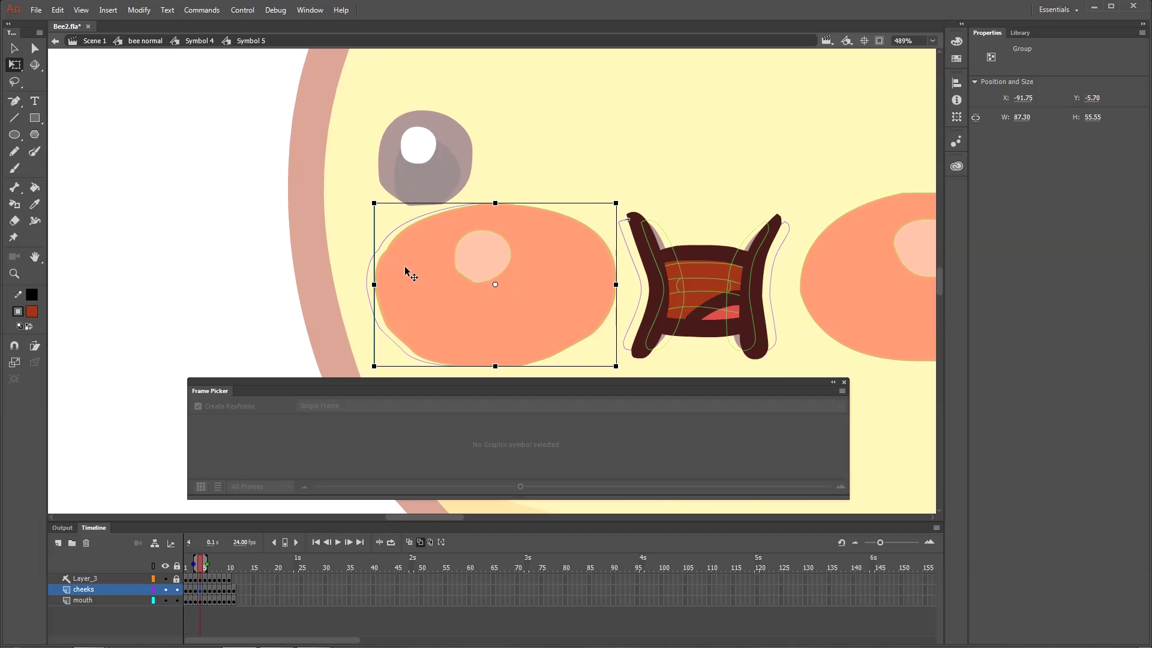
pyautogui.press('Left')
pyautogui.press('Left')
pyautogui.press('Left')
pyautogui.press('Left')
pyautogui.press('Left')
pyautogui.moveTo(492, 203); pyautogui.dragTo(492, 201)
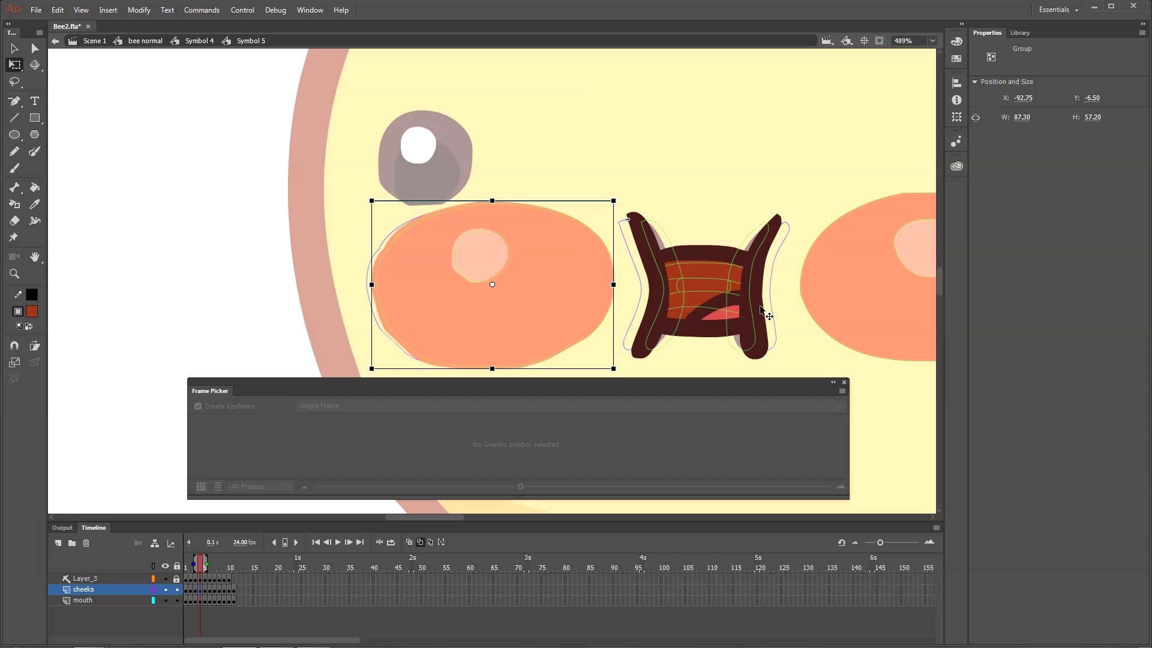
pyautogui.doubleClick(531, 240)
pyautogui.doubleClick(535, 181)
# Fine-tune the left cheek at frame 4 and shift the right cheek outward to X 63.40.
pyautogui.moveTo(814, 309); pyautogui.dragTo(587, 307)
pyautogui.click(733, 308)
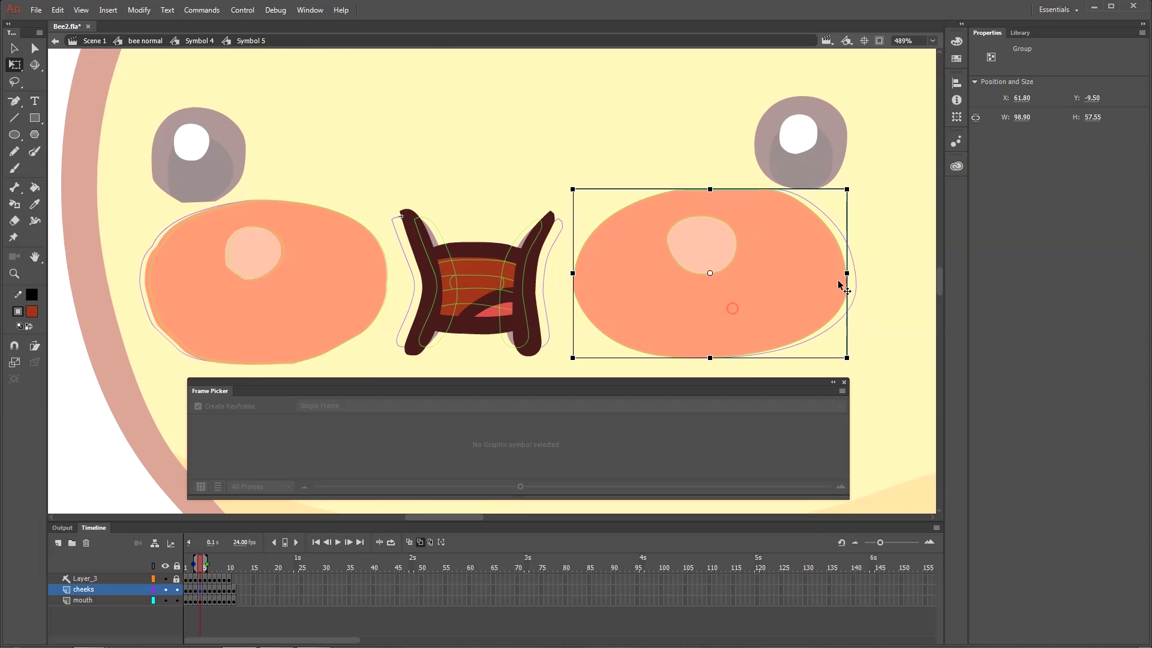
pyautogui.moveTo(847, 273)
pyautogui.mouseDown()
pyautogui.moveTo(837, 276)
pyautogui.moveTo(850, 273)
pyautogui.mouseUp()
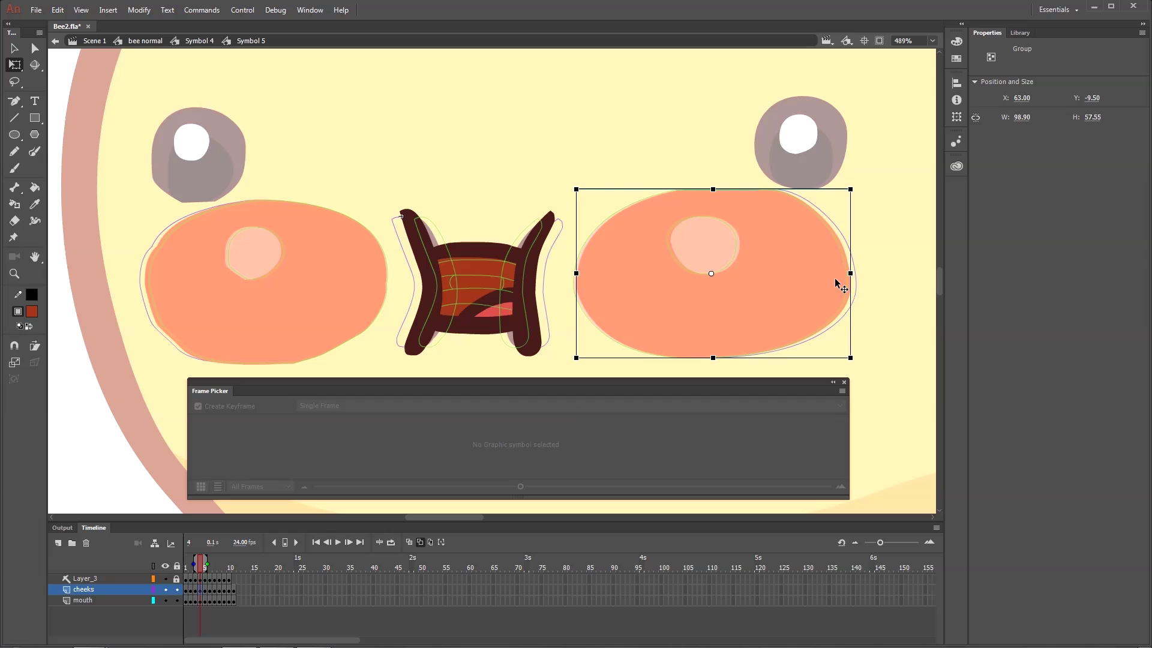
pyautogui.doubleClick(359, 325)
pyautogui.click(372, 329)
pyautogui.hotkey('ctrl', 'a')
pyautogui.moveTo(389, 365); pyautogui.dragTo(389, 364)
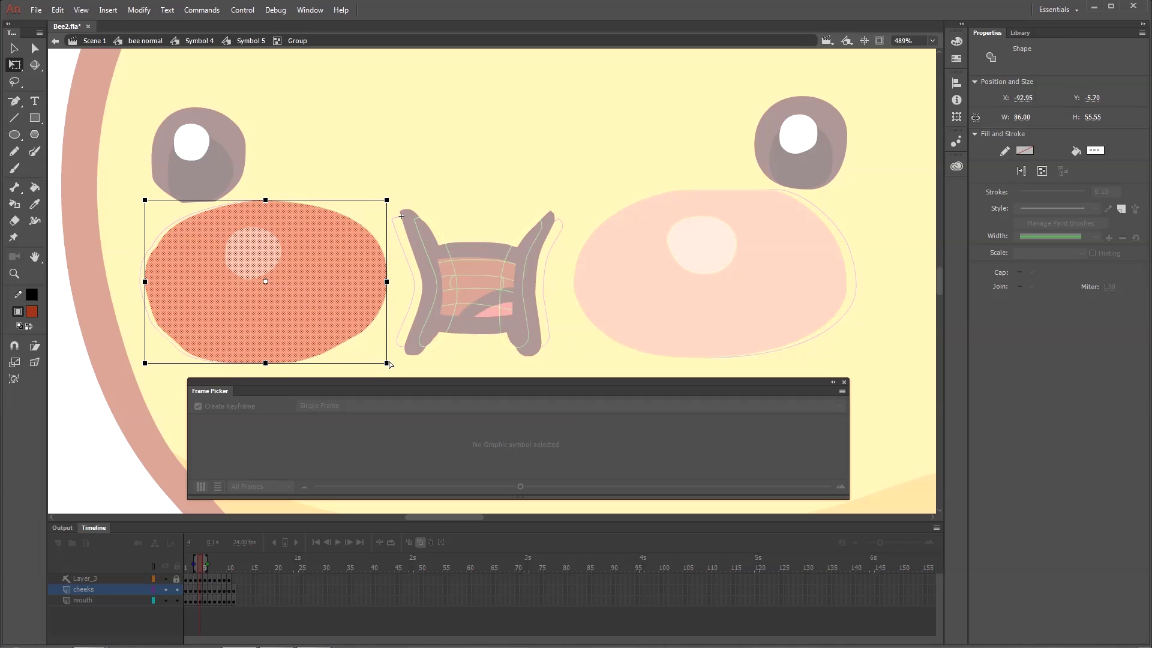
pyautogui.press('Right')
pyautogui.click(638, 361)
pyautogui.doubleClick(639, 364)
pyautogui.click(674, 345)
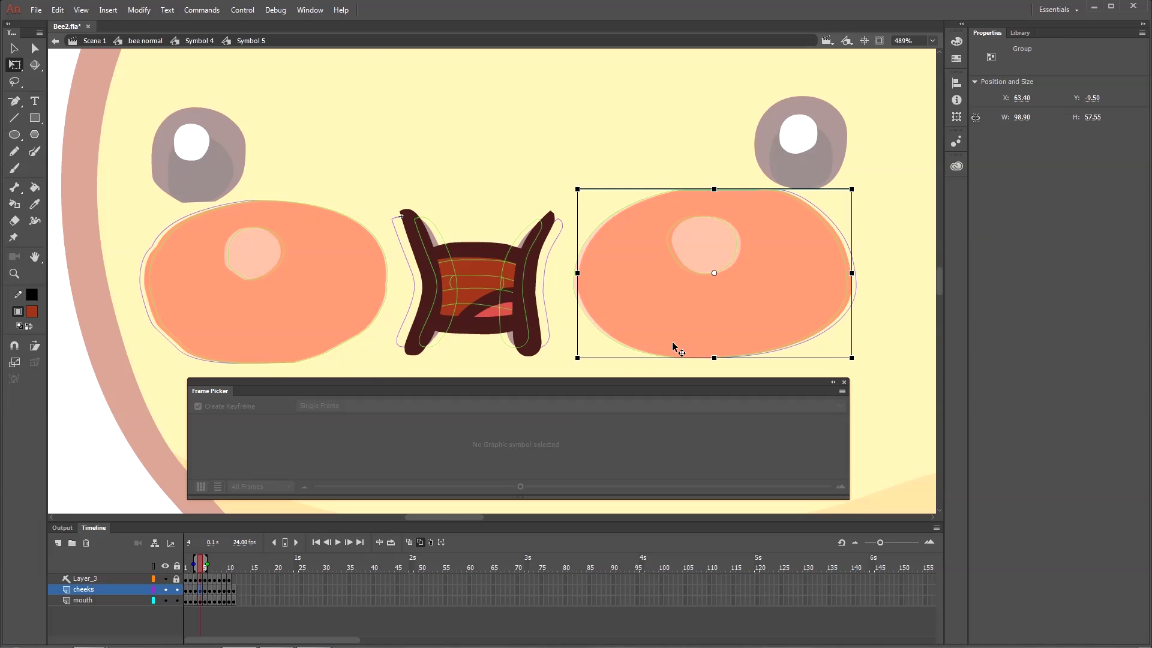
pyautogui.click(881, 376)
# Return to Symbol 4 and scrub through the animation to check the cheek movement.
pyautogui.hotkey('ctrl', '-')
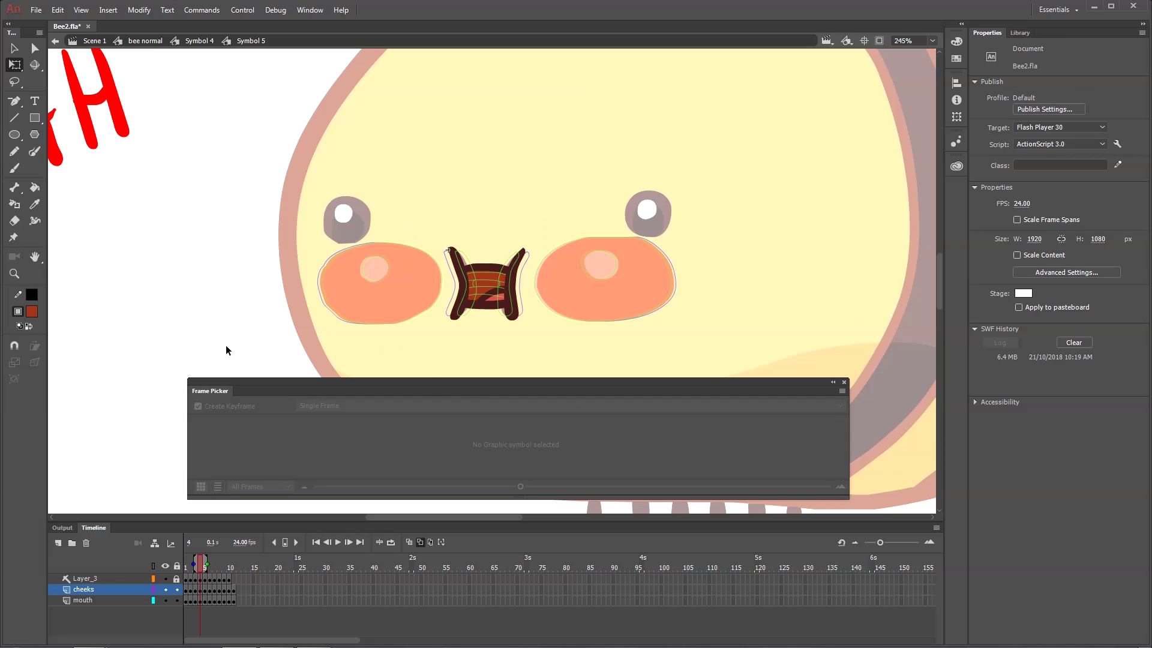
pyautogui.doubleClick(272, 375)
pyautogui.moveTo(245, 569); pyautogui.dragTo(593, 568)
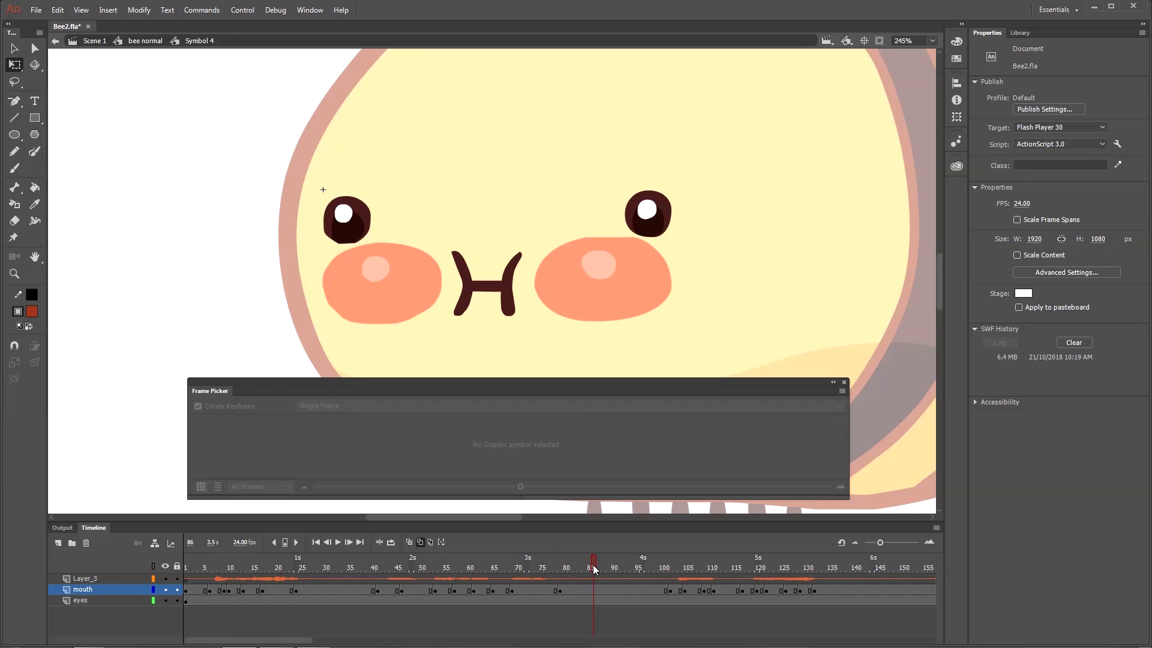
# Reopen the mouth symbol and, at its frame 3, nudge the right cheek to X 64.00 and the left cheek to X -93.15.
pyautogui.click(594, 306)
pyautogui.doubleClick(600, 313)
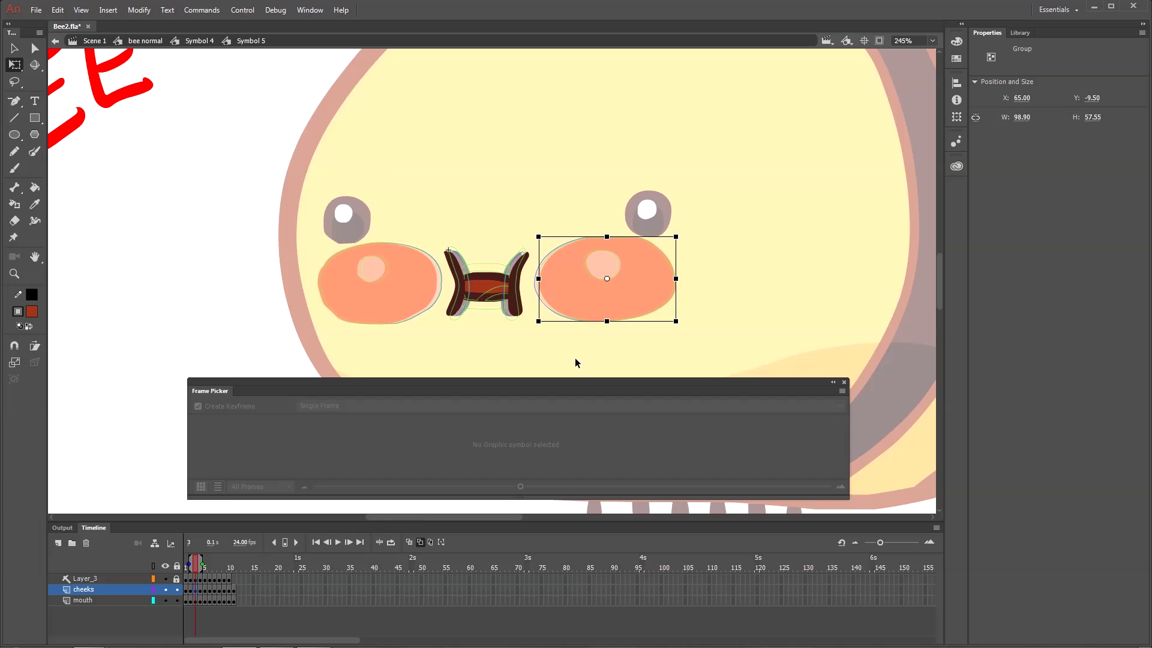
pyautogui.hotkey('ctrl', '=')
pyautogui.press('Left')
pyautogui.moveTo(661, 355); pyautogui.dragTo(810, 333)
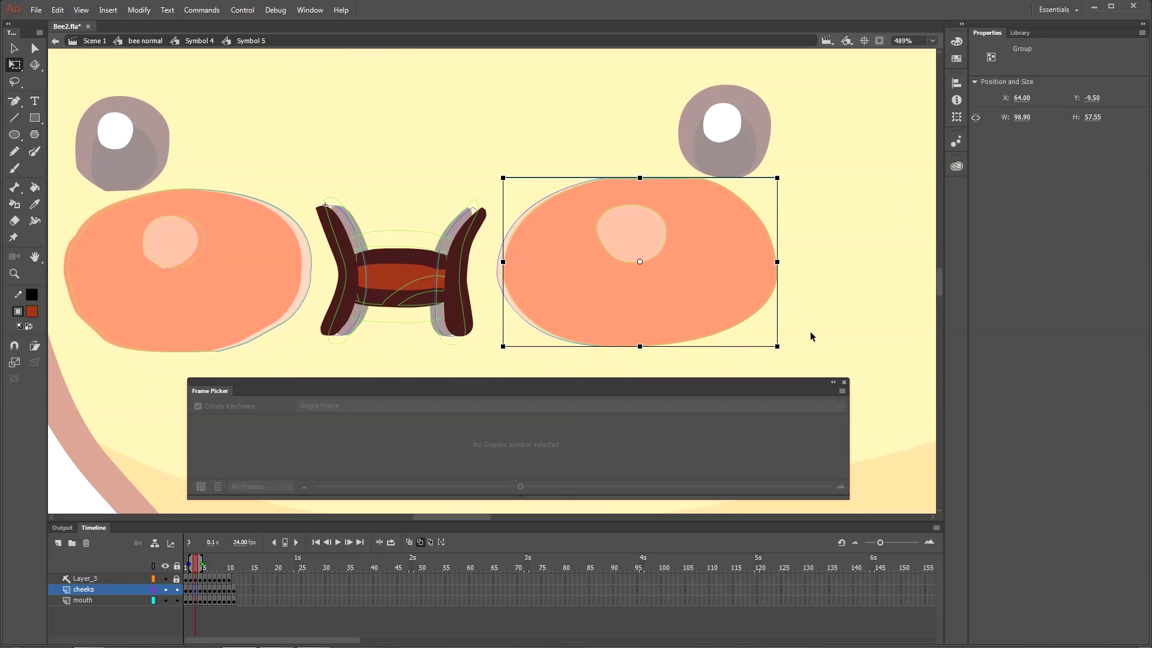
pyautogui.click(295, 275)
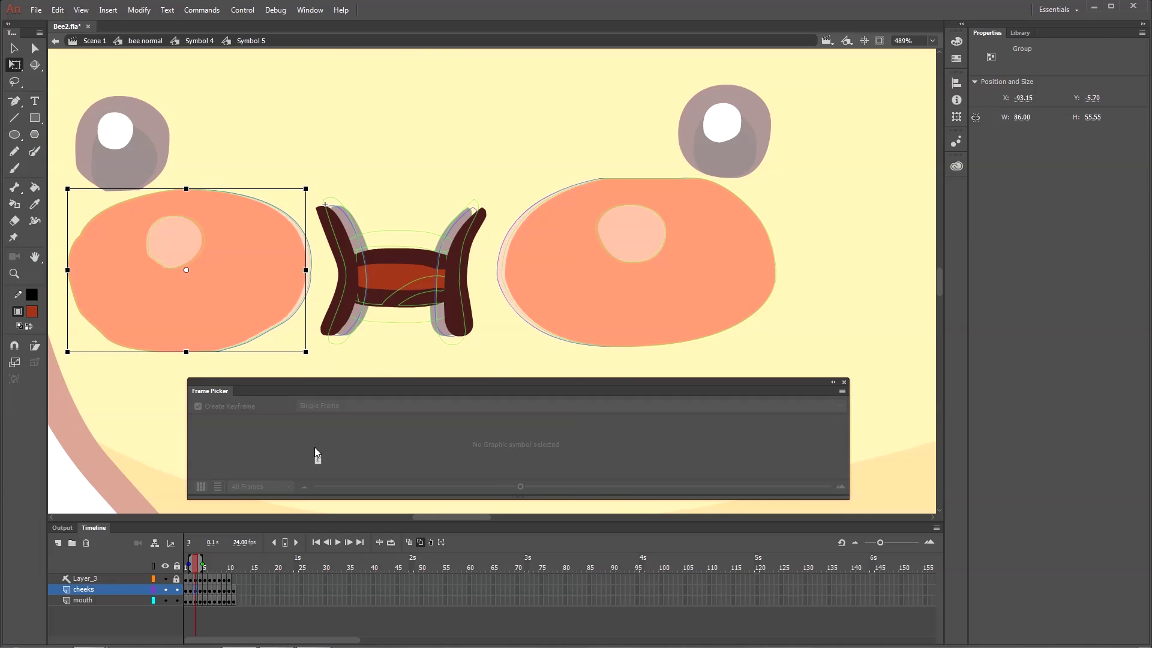
# Leave the mouth symbol and scrub Symbol 4 up to about frame 81 to review the adjusted cheeks.
pyautogui.hotkey('ctrl', '-')
pyautogui.doubleClick(135, 339)
pyautogui.moveTo(353, 568); pyautogui.dragTo(570, 558)
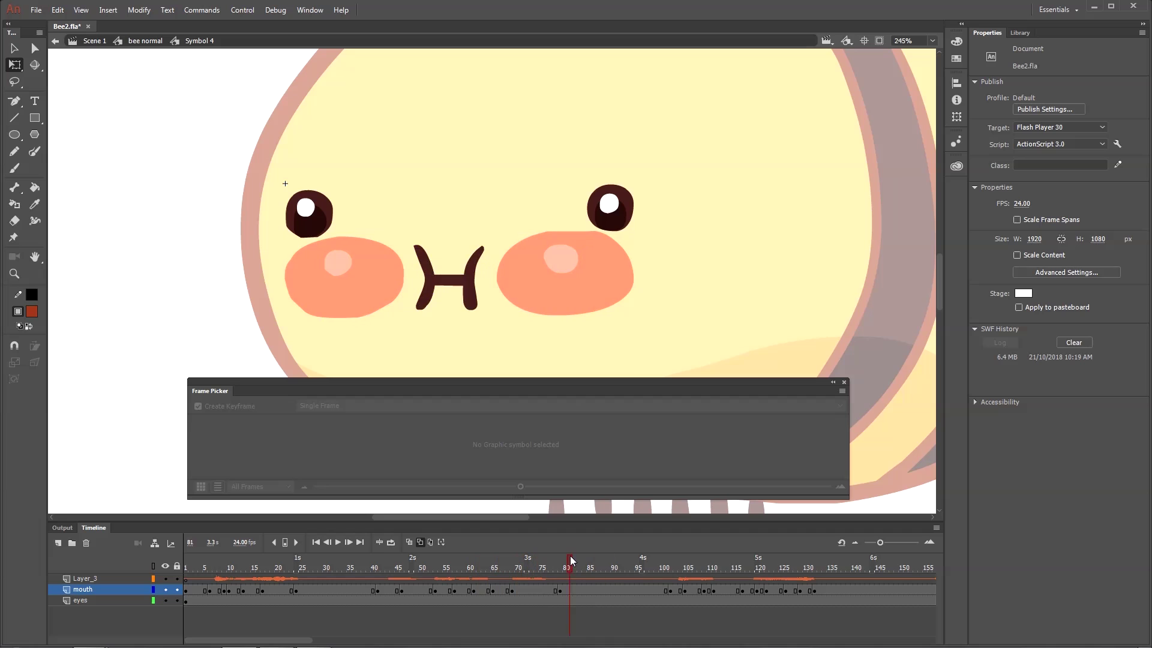
# Add mouth-layer keyframes from frame 155 onward, setting the mouth symbol to its frames 4, 2 and 4 in turn.
pyautogui.moveTo(737, 559); pyautogui.dragTo(861, 566)
pyautogui.press('F6')
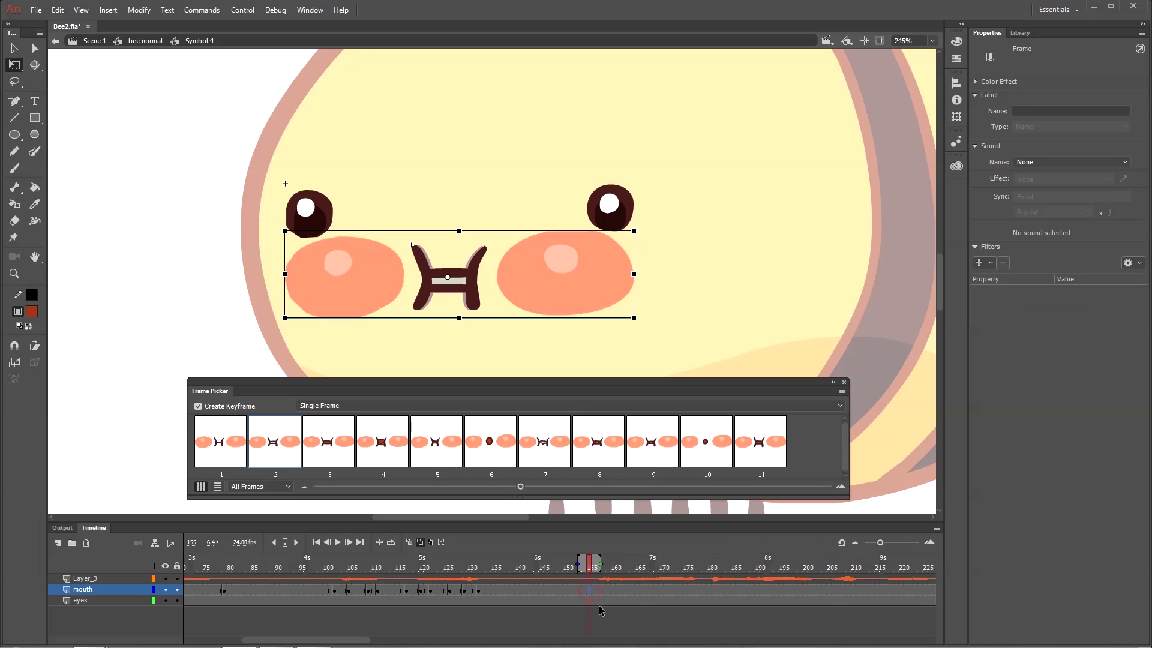
pyautogui.click(383, 440)
pyautogui.moveTo(591, 566); pyautogui.dragTo(685, 570)
pyautogui.press('F6')
pyautogui.click(275, 440)
pyautogui.press('F6')
pyautogui.click(382, 440)
pyautogui.press('F6')
pyautogui.press('F5')
# Add mouth-layer keyframes between about frames 168 and 175, setting the mouth symbol to its frames 3, 2 and 3 in turn.
pyautogui.click(653, 593)
pyautogui.press('F6')
pyautogui.click(329, 441)
pyautogui.press('F6')
pyautogui.click(275, 440)
pyautogui.press('F6')
pyautogui.click(329, 441)
pyautogui.press('F6')
# Add mouth-layer keyframes between about frames 180 and 193, picking a mouth shape for each and mouth frame 3 at frame 193.
pyautogui.moveTo(684, 567); pyautogui.dragTo(784, 569)
pyautogui.press('F6')
pyautogui.click(328, 440)
pyautogui.press('F6')
pyautogui.click(383, 440)
pyautogui.press('F6')
pyautogui.click(329, 440)
pyautogui.press('F6')
pyautogui.click(275, 440)
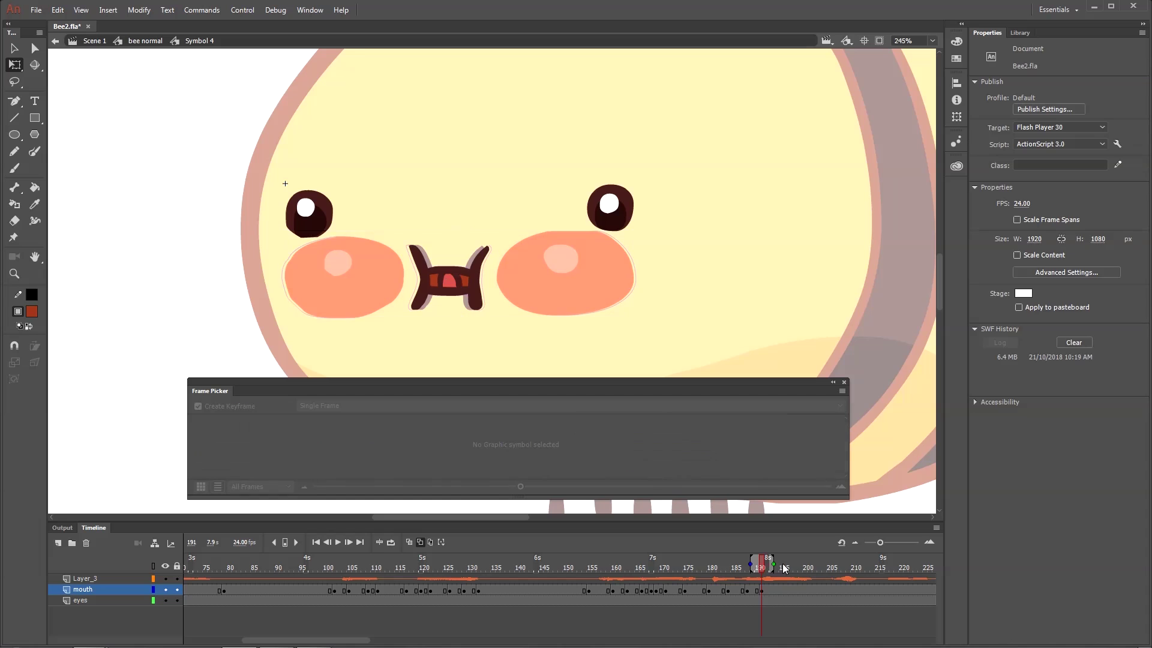
pyautogui.press('F6')
pyautogui.click(329, 441)
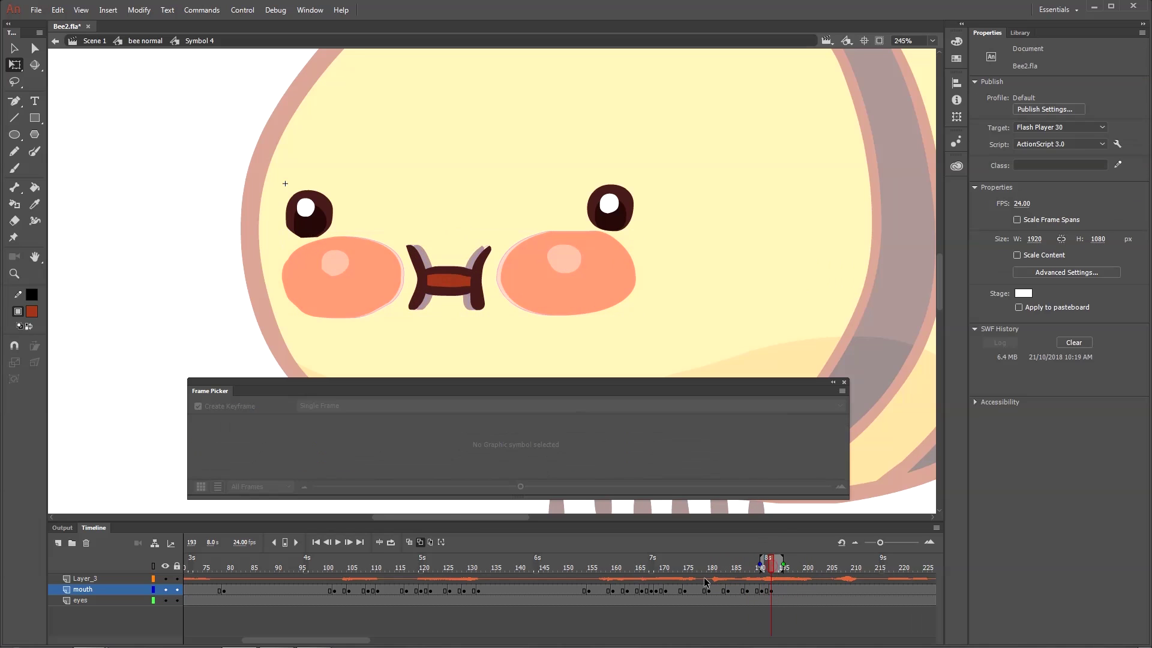
# Add mouth-layer keyframes between frames 193 and 210, setting the mouth symbol to its frames 11, 9 and 6 in turn.
pyautogui.moveTo(772, 566); pyautogui.dragTo(833, 577)
pyautogui.click(761, 440)
pyautogui.click(653, 440)
pyautogui.click(491, 441)
pyautogui.click(852, 568)
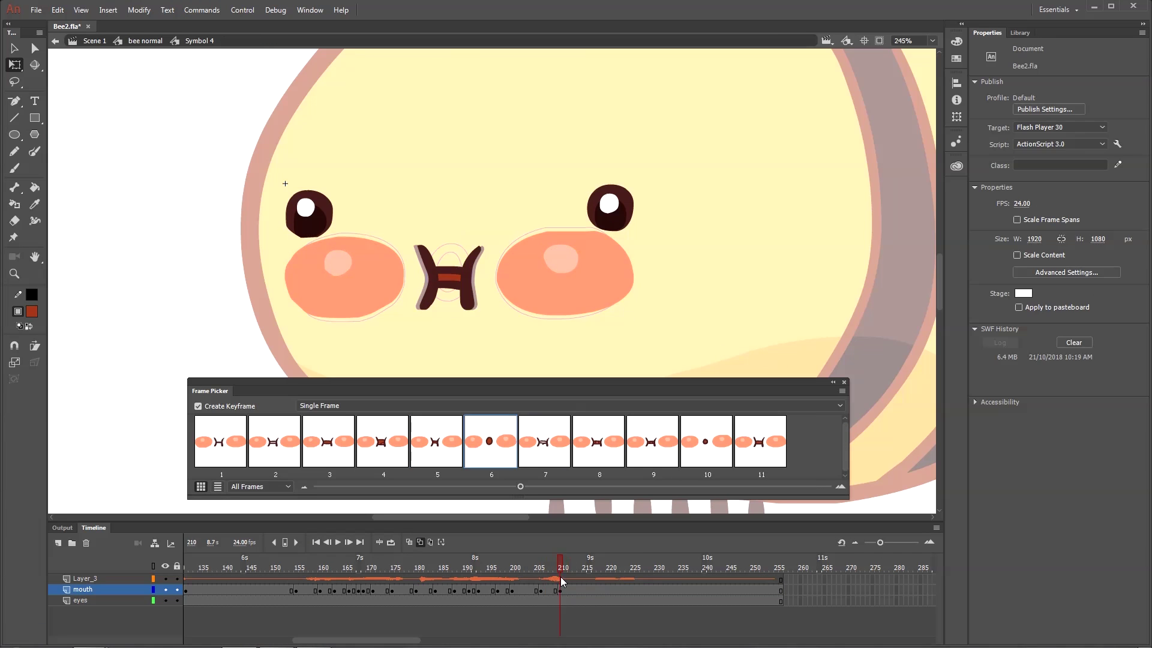
# Add mouth-layer keyframes at about frames 218 and 222 with mouth frames 4 and 2, and scrub back over them.
pyautogui.moveTo(561, 578); pyautogui.dragTo(655, 580)
pyautogui.click(383, 441)
pyautogui.click(276, 444)
pyautogui.click(645, 587)
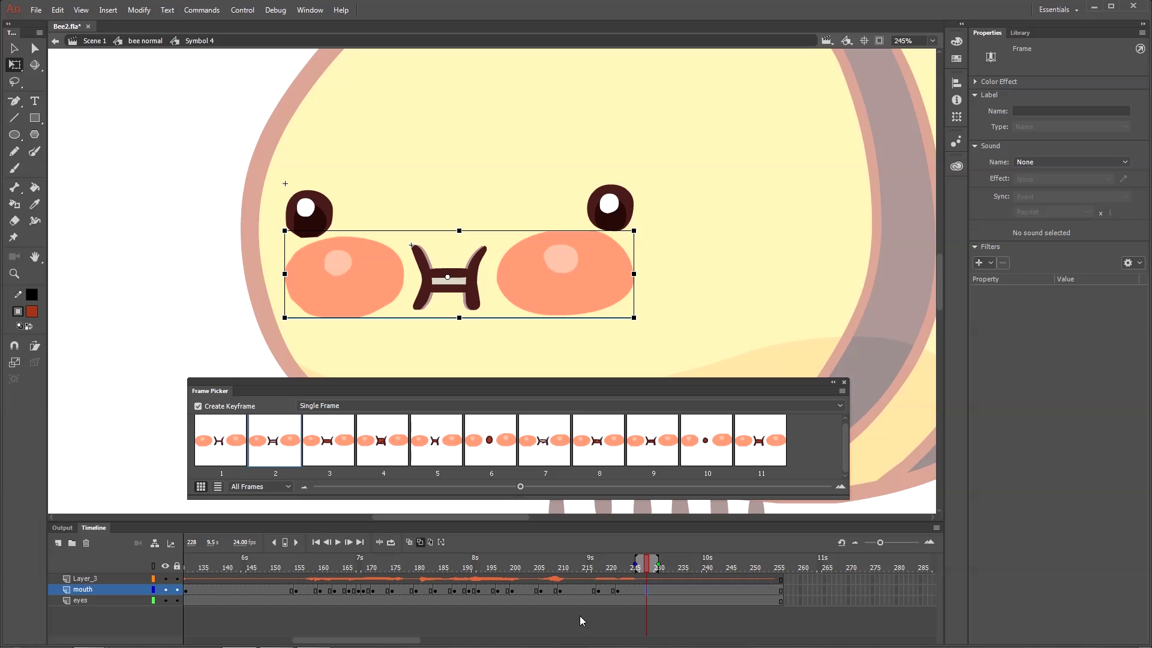
pyautogui.moveTo(641, 573)
pyautogui.mouseDown()
pyautogui.moveTo(592, 576)
pyautogui.moveTo(650, 576)
pyautogui.moveTo(609, 576)
pyautogui.mouseUp()
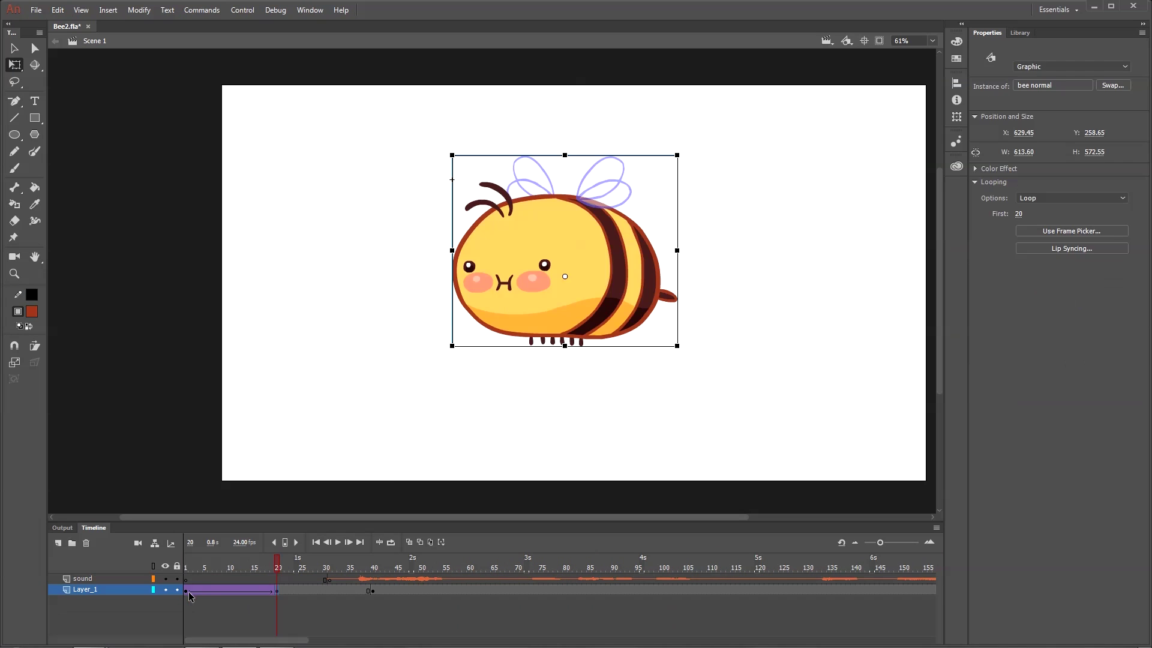
# Create a classic tween between about frames 20 and 40 on Layer_1 and set its easing to Quad EaseInOut.
pyautogui.click(277, 591)
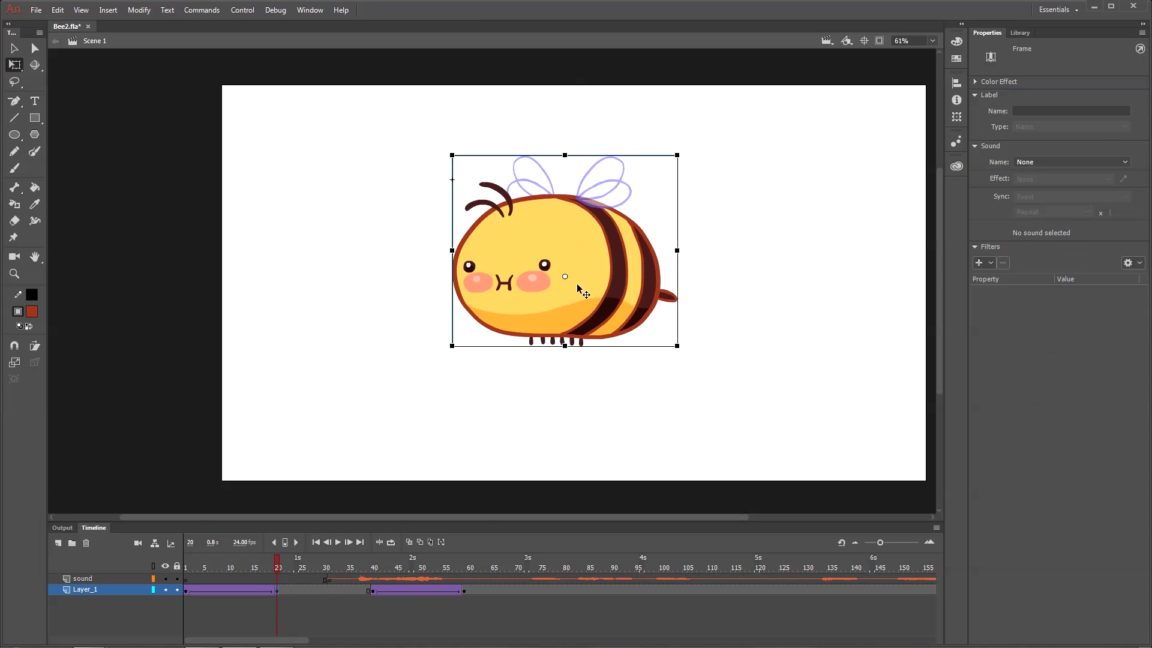
pyautogui.click(577, 288)
pyautogui.click(277, 591)
pyautogui.rightClick(276, 593)
pyautogui.click(315, 300)
pyautogui.click(1053, 182)
pyautogui.click(821, 246)
pyautogui.doubleClick(888, 202)
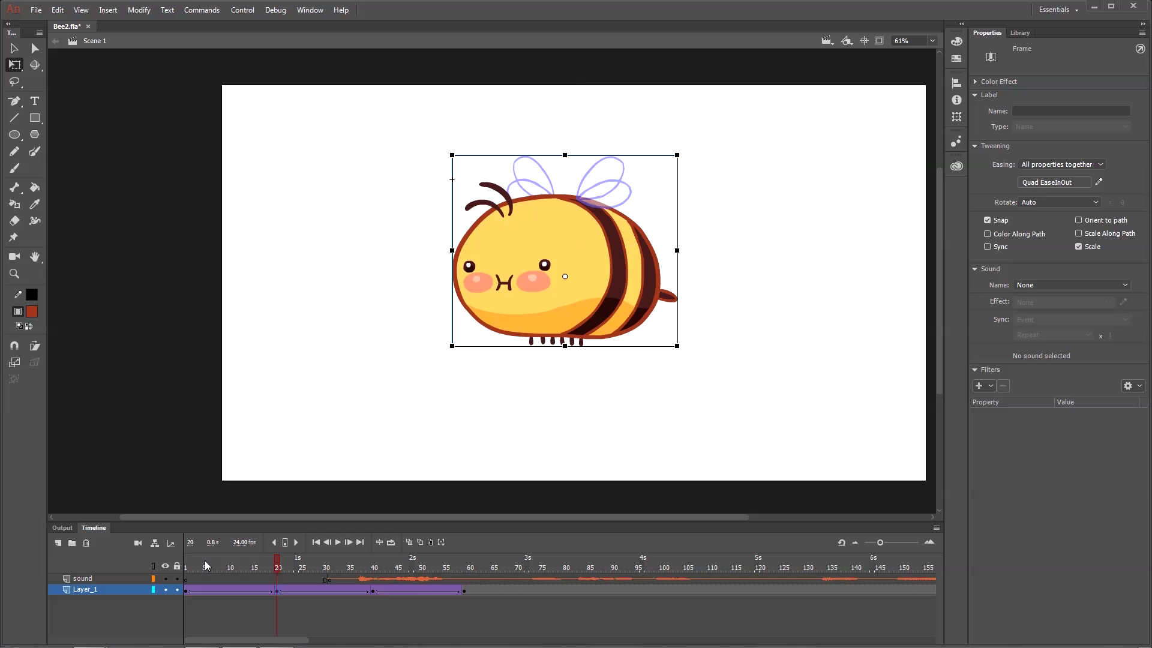
# Copy the bee's hover tween frames after about frame 59 on Layer_1 and play the timeline.
pyautogui.moveTo(190, 567); pyautogui.dragTo(465, 576)
pyautogui.moveTo(278, 591); pyautogui.dragTo(545, 590)
pyautogui.press('Return')
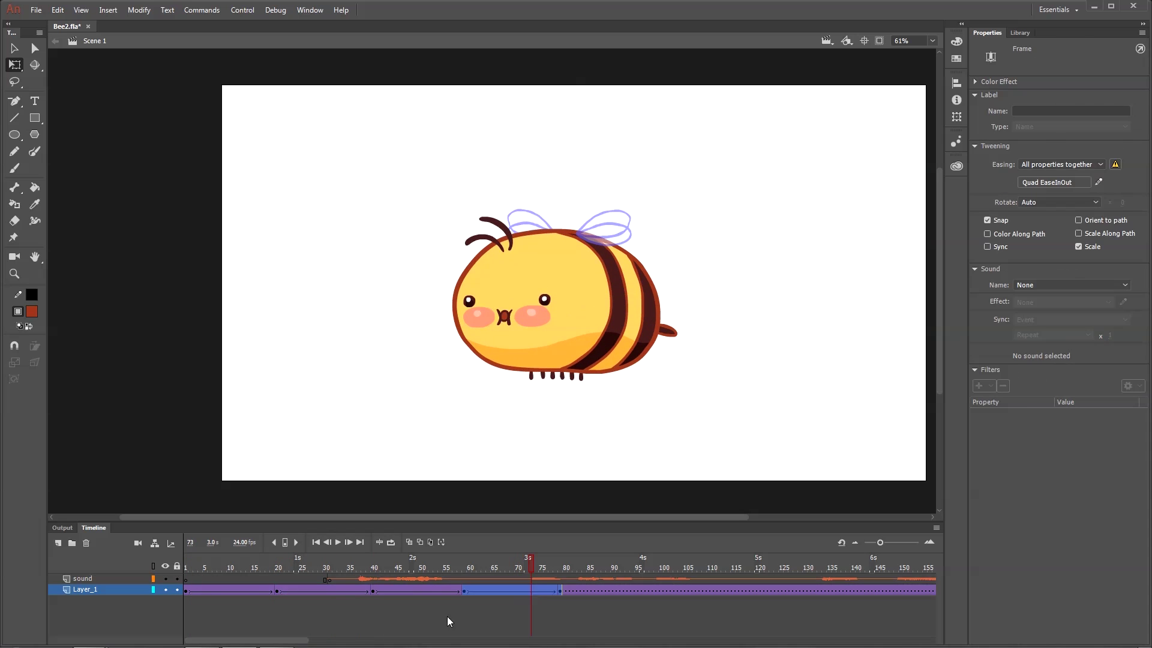
# Keep duplicating the hover tween frames along Layer_1 past frame 300 and play back the repeated motion.
pyautogui.doubleClick(561, 591)
pyautogui.moveTo(682, 591)
pyautogui.mouseDown()
pyautogui.moveTo(934, 569)
pyautogui.moveTo(995, 579)
pyautogui.moveTo(486, 593)
pyautogui.moveTo(680, 588)
pyautogui.mouseUp()
pyautogui.doubleClick(933, 591)
pyautogui.rightClick(916, 593)
pyautogui.click(934, 569)
pyautogui.click(934, 591)
pyautogui.click(930, 568)
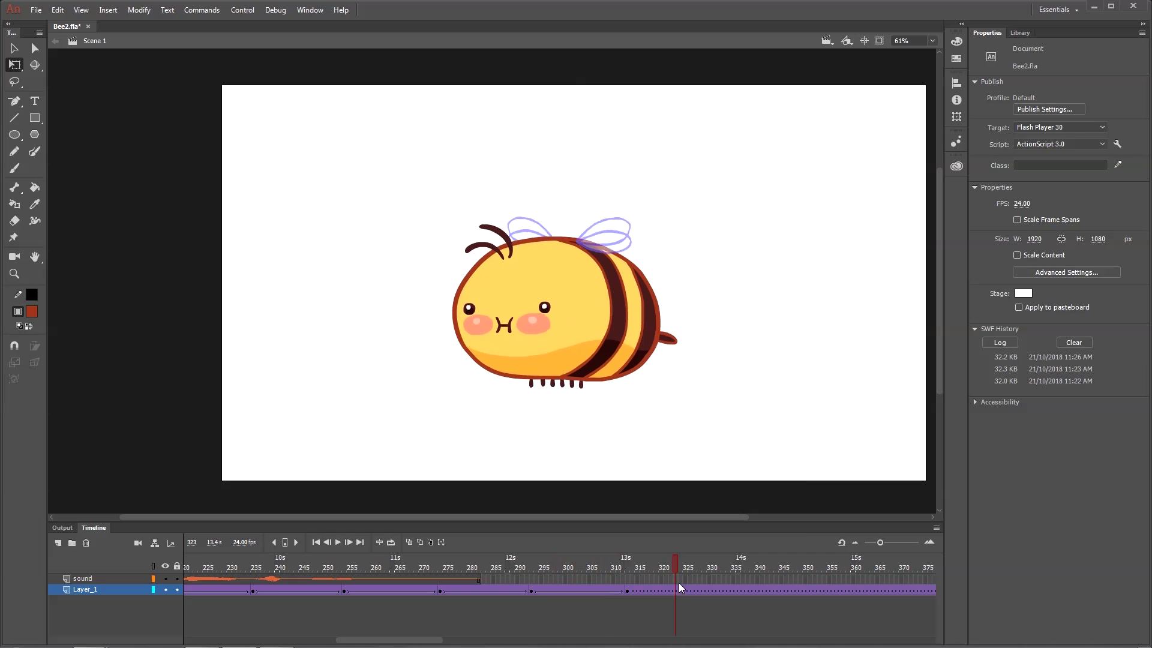
pyautogui.click(627, 591)
pyautogui.press('Return')
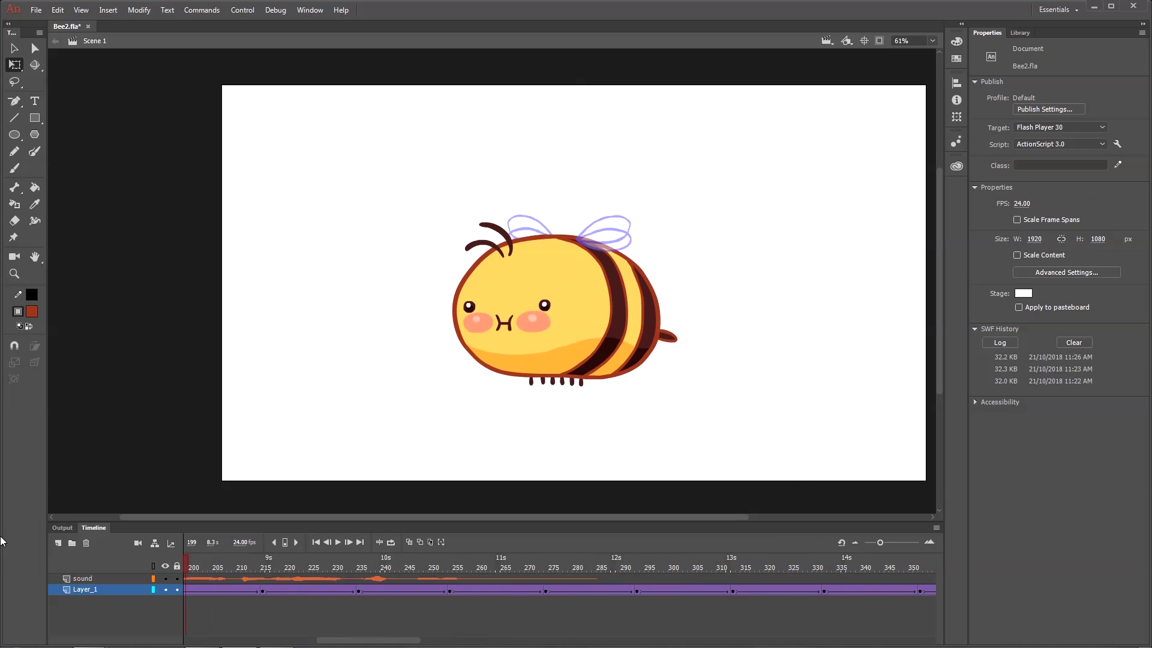
# Inside the bee normal symbol, extend the frames of all its layers and return to Scene 1.
pyautogui.doubleClick(558, 312)
pyautogui.moveTo(483, 570); pyautogui.dragTo(943, 564)
pyautogui.moveTo(728, 579); pyautogui.dragTo(729, 611)
pyautogui.press('F5')
pyautogui.click(94, 41)
# Open the face symbol inside bee normal, extend its sound, mouth and eyes layers, and return to Scene 1.
pyautogui.doubleClick(600, 303)
pyautogui.click(133, 590)
pyautogui.doubleClick(533, 324)
pyautogui.moveTo(840, 568); pyautogui.dragTo(1066, 559)
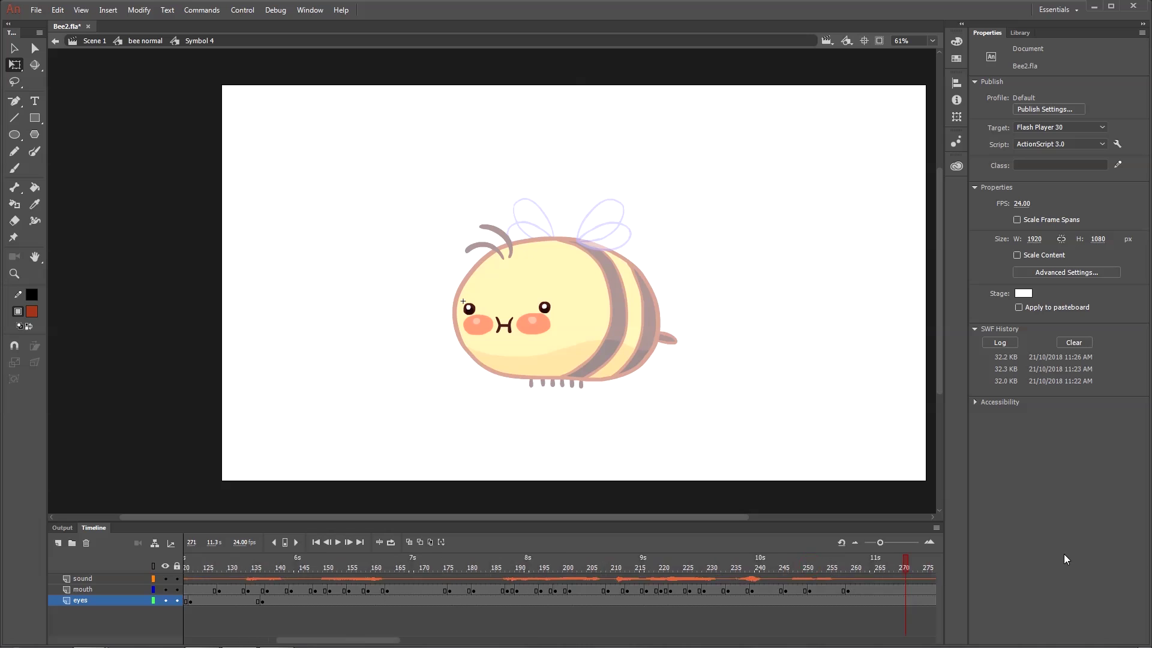
pyautogui.moveTo(456, 640); pyautogui.dragTo(505, 645)
pyautogui.moveTo(783, 579); pyautogui.dragTo(783, 602)
pyautogui.press('F5')
pyautogui.click(94, 41)
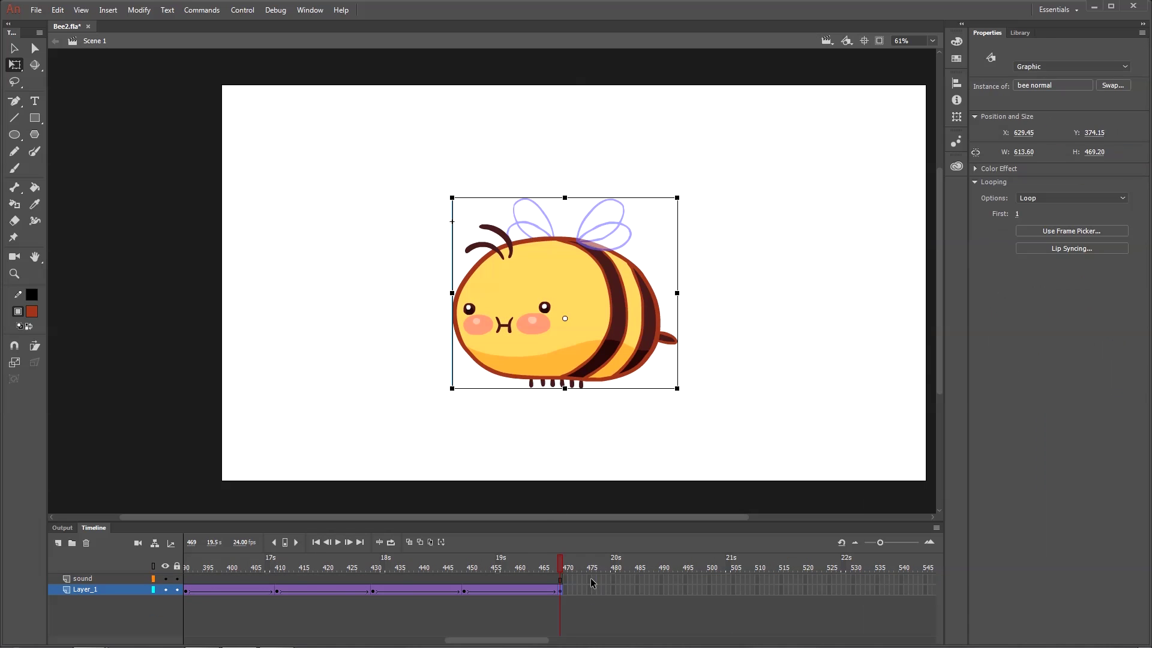
# Return to frame 1 and rename Layer_1 as bee.
pyautogui.moveTo(560, 580); pyautogui.dragTo(186, 585)
pyautogui.doubleClick(104, 591)
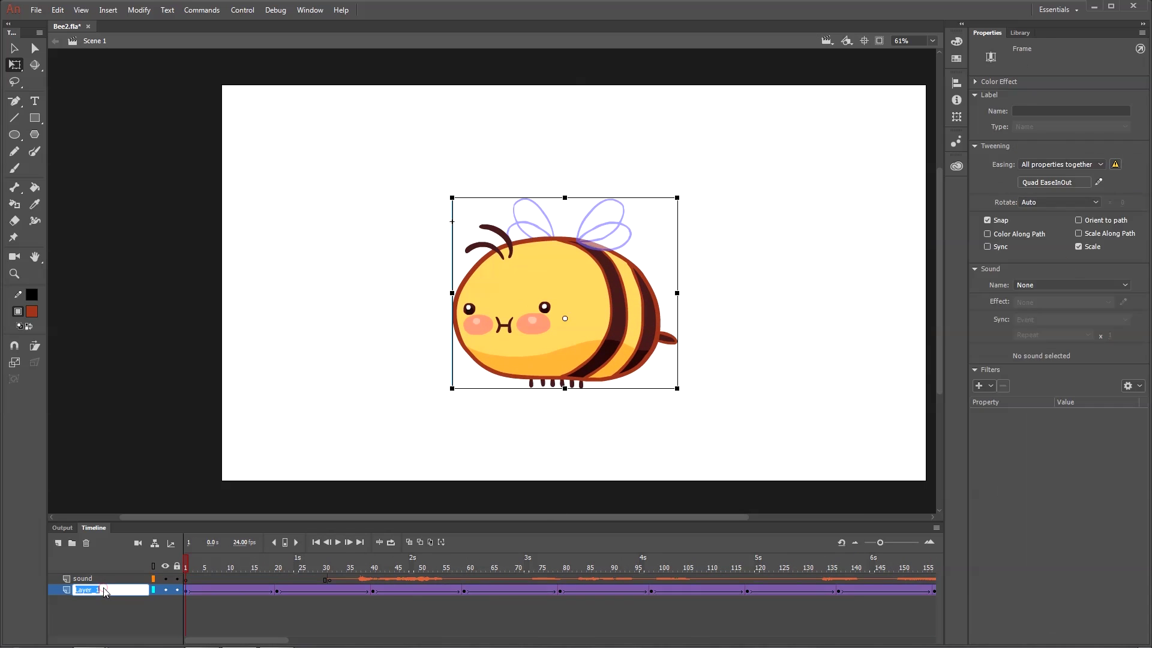
pyautogui.press('Escape')
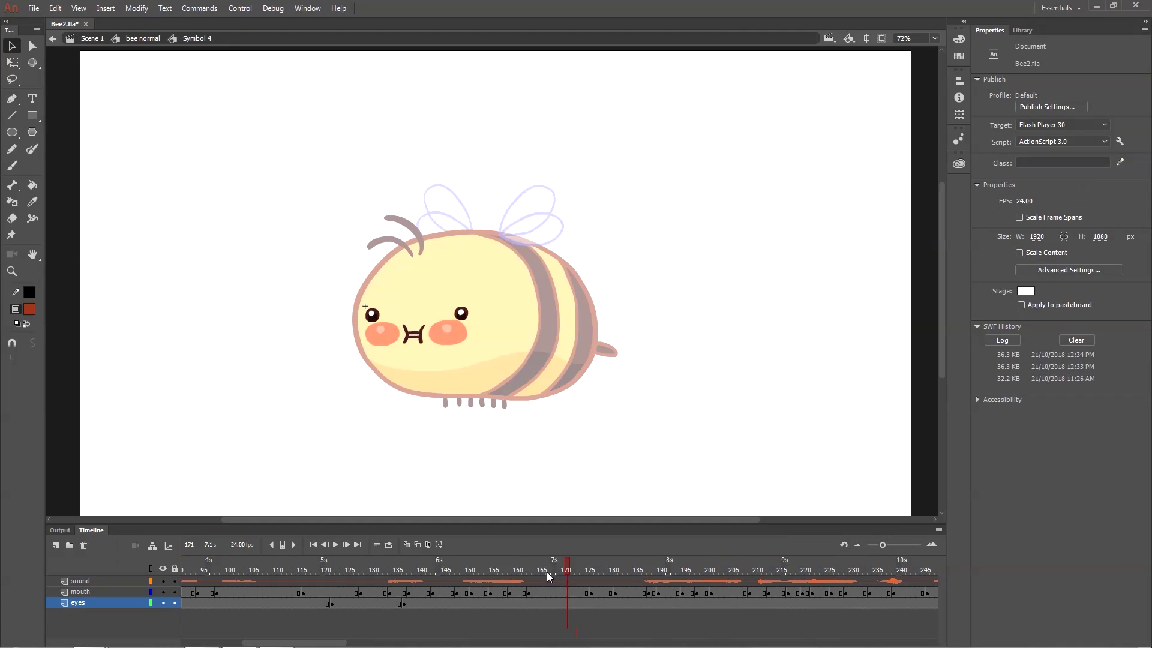
# In the face symbol, add eyes-layer keyframes at about frames 178 and 180 for a blink.
pyautogui.moveTo(547, 577)
pyautogui.mouseDown()
pyautogui.moveTo(956, 600)
pyautogui.moveTo(559, 583)
pyautogui.mouseUp()
pyautogui.click(610, 581)
pyautogui.click(605, 603)
pyautogui.press('F6')
pyautogui.click(615, 604)
pyautogui.press('F6')
pyautogui.click(606, 604)
# Add eyes-layer keyframes at about frames 273 and 275 with eye frames 3 and 1, and return to bee normal.
pyautogui.click(698, 604)
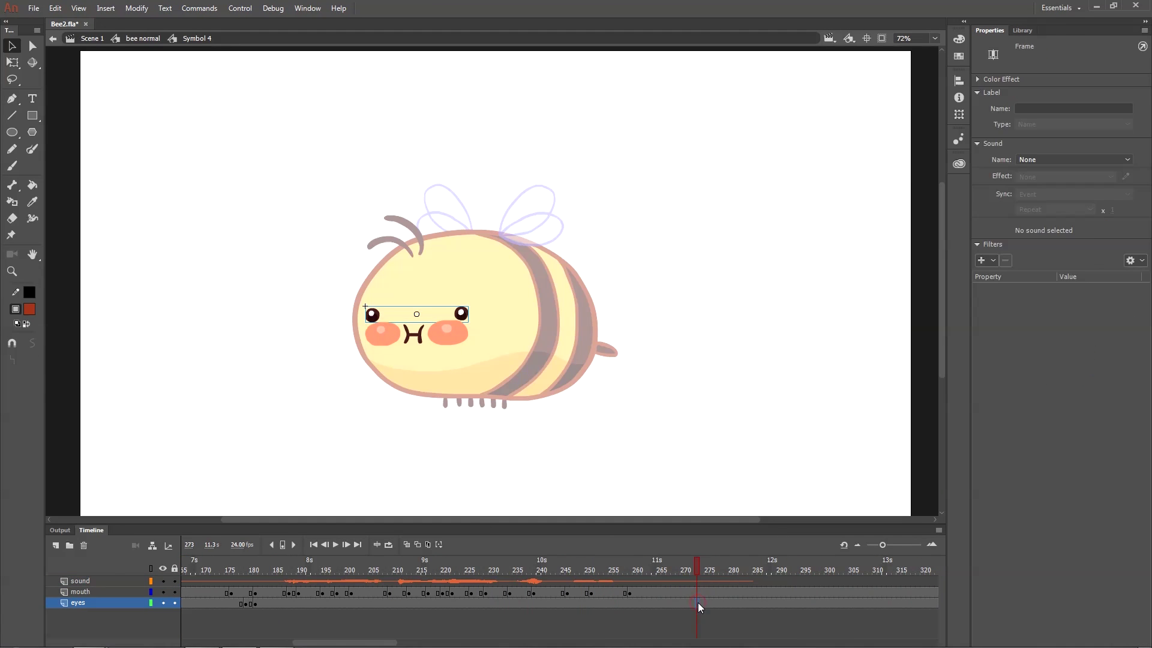
pyautogui.press('F6')
pyautogui.click(1021, 212)
pyautogui.write('3')
pyautogui.click(708, 604)
pyautogui.press('F6')
pyautogui.click(1020, 213)
pyautogui.write('1')
pyautogui.moveTo(707, 570); pyautogui.dragTo(645, 570)
pyautogui.click(143, 38)
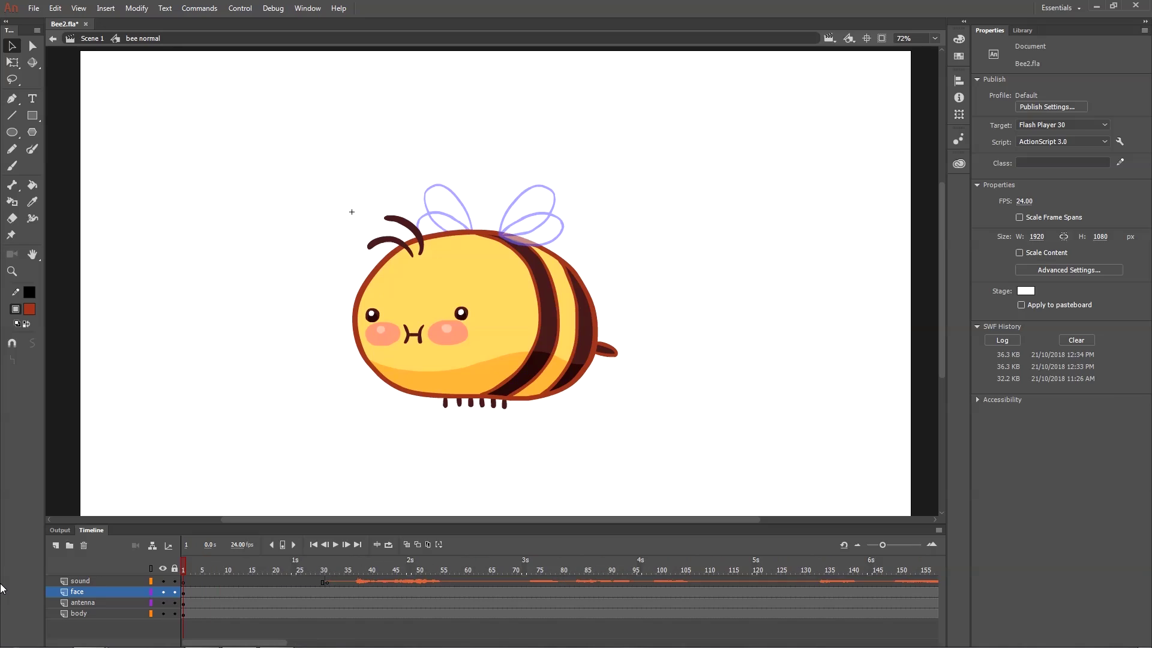
# Test the movie, and lock the layers of bee normal to isolate the body layer.
pyautogui.hotkey('ctrl', 'Return')
pyautogui.click(184, 615)
pyautogui.click(90, 592)
pyautogui.click(78, 613)
pyautogui.click(174, 568)
pyautogui.click(175, 614)
pyautogui.click(183, 614)
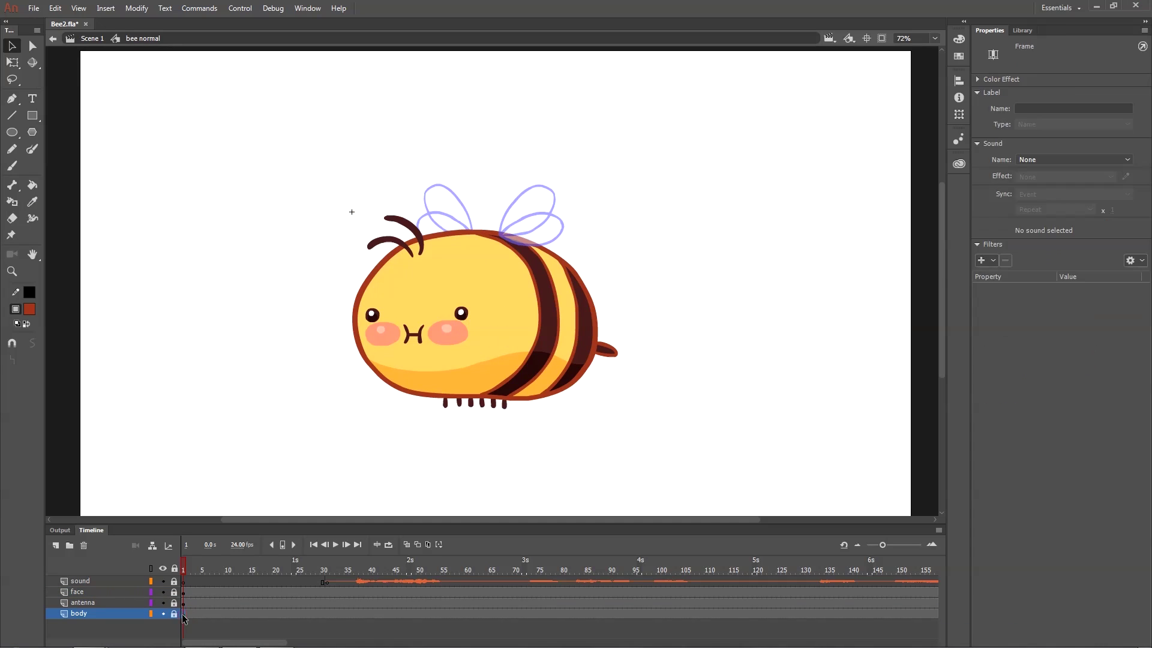
# Reopen bee normal from Scene 1 and try adding a keyframe on the body layer at about frame 4.
pyautogui.press('q')
pyautogui.doubleClick(270, 471)
pyautogui.click(198, 570)
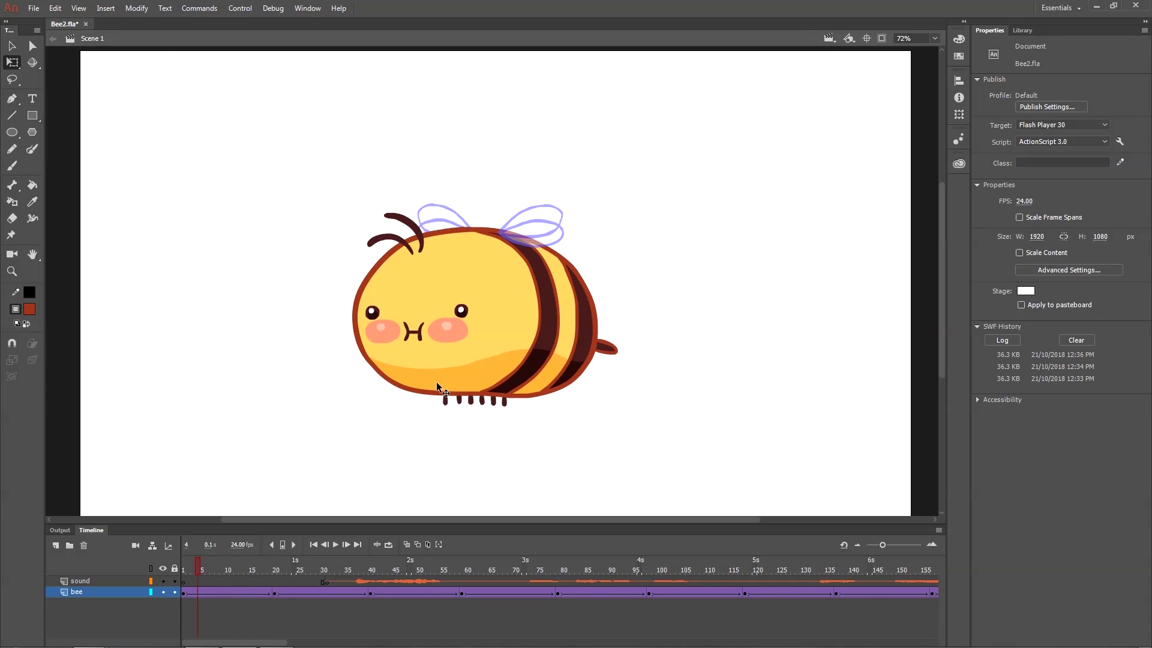
pyautogui.doubleClick(396, 360)
pyautogui.click(198, 614)
pyautogui.press('F6')
pyautogui.click(264, 478)
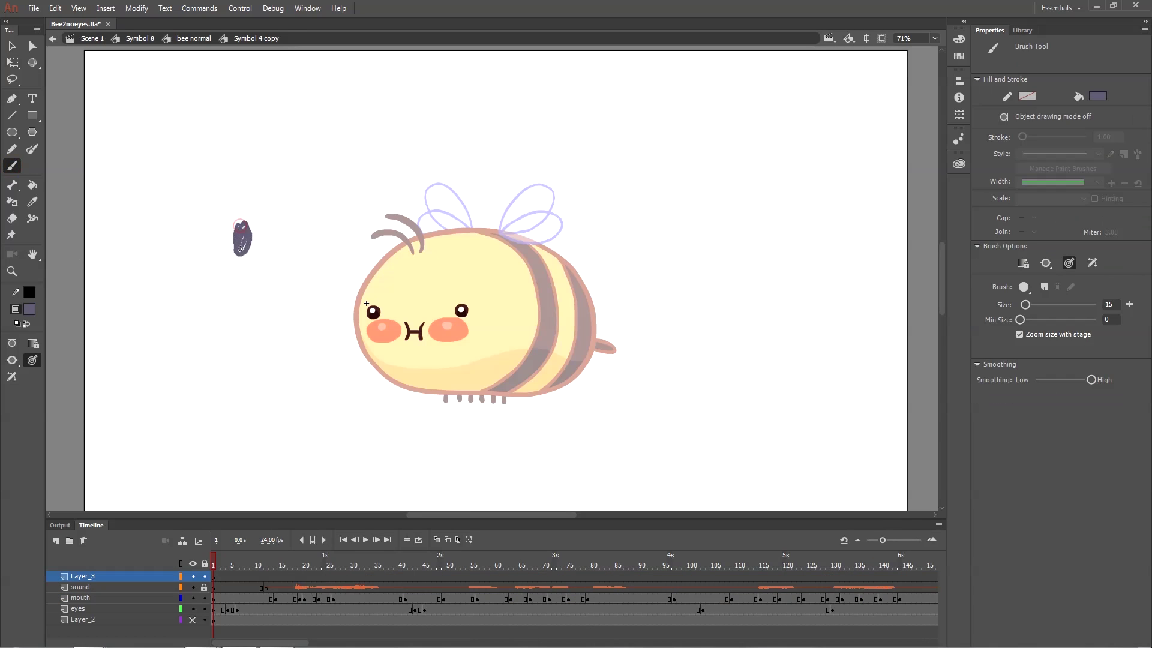
# Convert the dark brush shape beside the bee into a movie clip symbol named Symbol 10.
pyautogui.press('v')
pyautogui.click(242, 226)
pyautogui.press('F8')
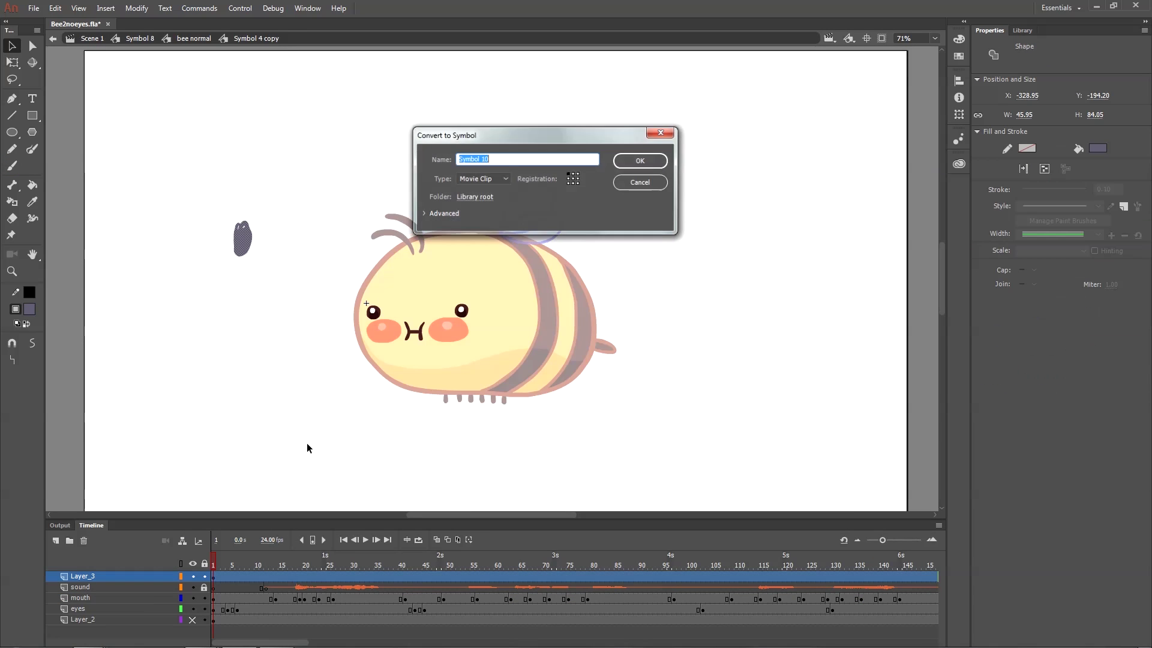
pyautogui.press('Return')
# Copy the sound, mouth and eyes layers of the face symbol.
pyautogui.click(156, 607)
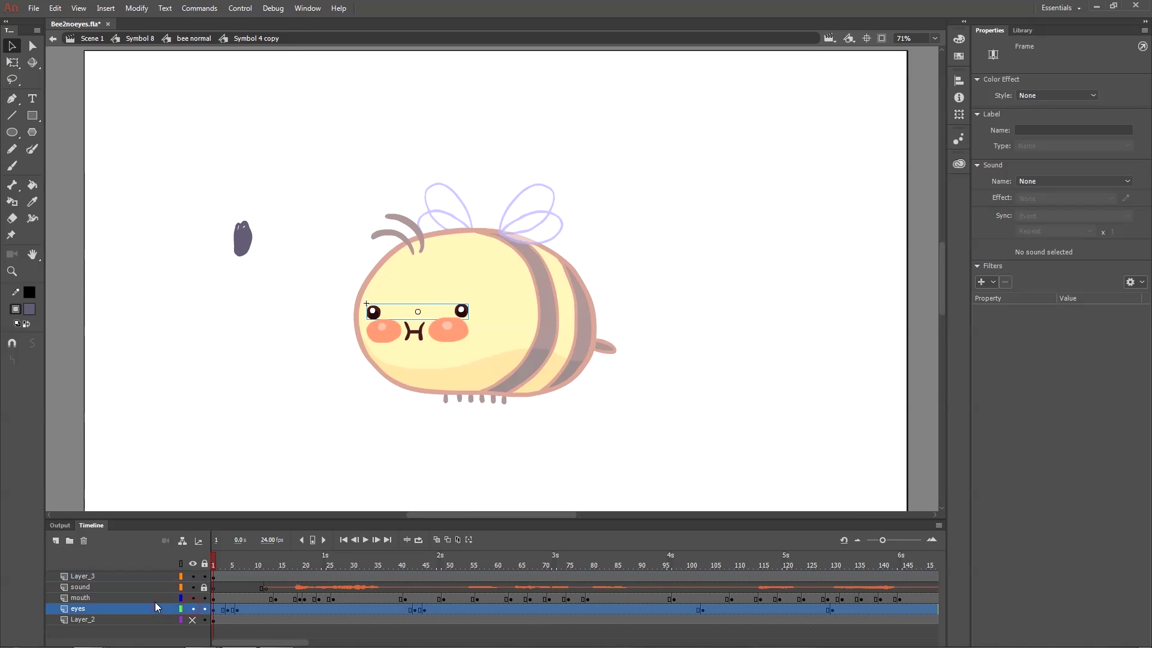
pyautogui.keyDown('shift'); pyautogui.click(155, 587); pyautogui.keyUp('shift')
pyautogui.rightClick(155, 597)
pyautogui.click(197, 380)
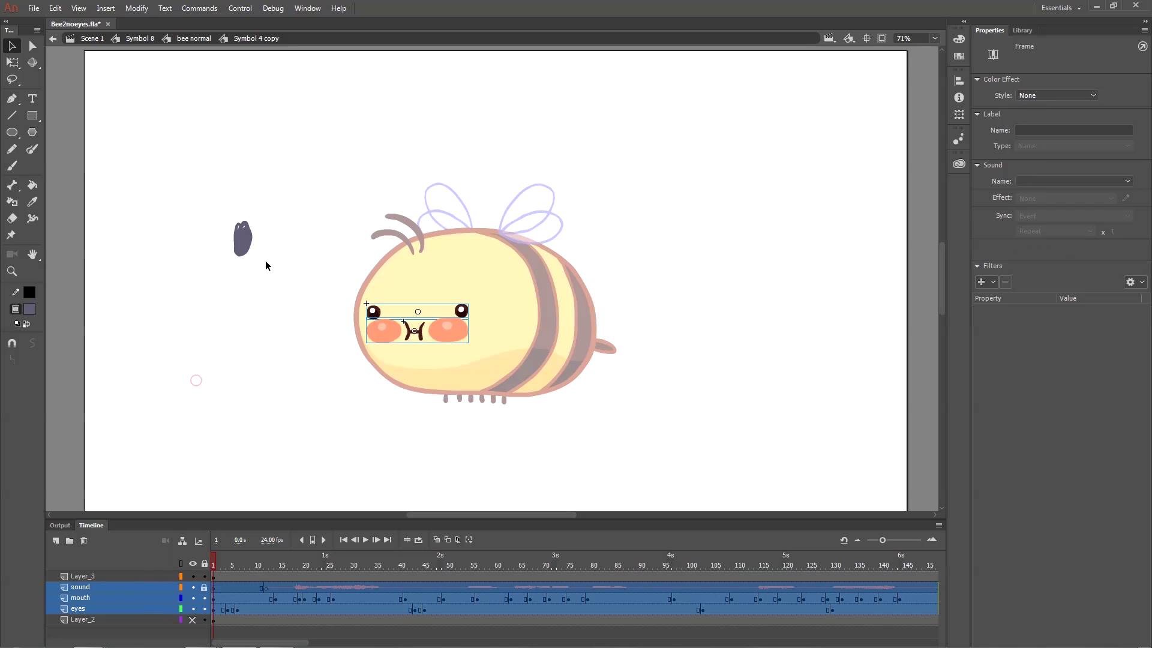
# Open Symbol 10 and paste the copied layers above its Layer_1.
pyautogui.doubleClick(246, 249)
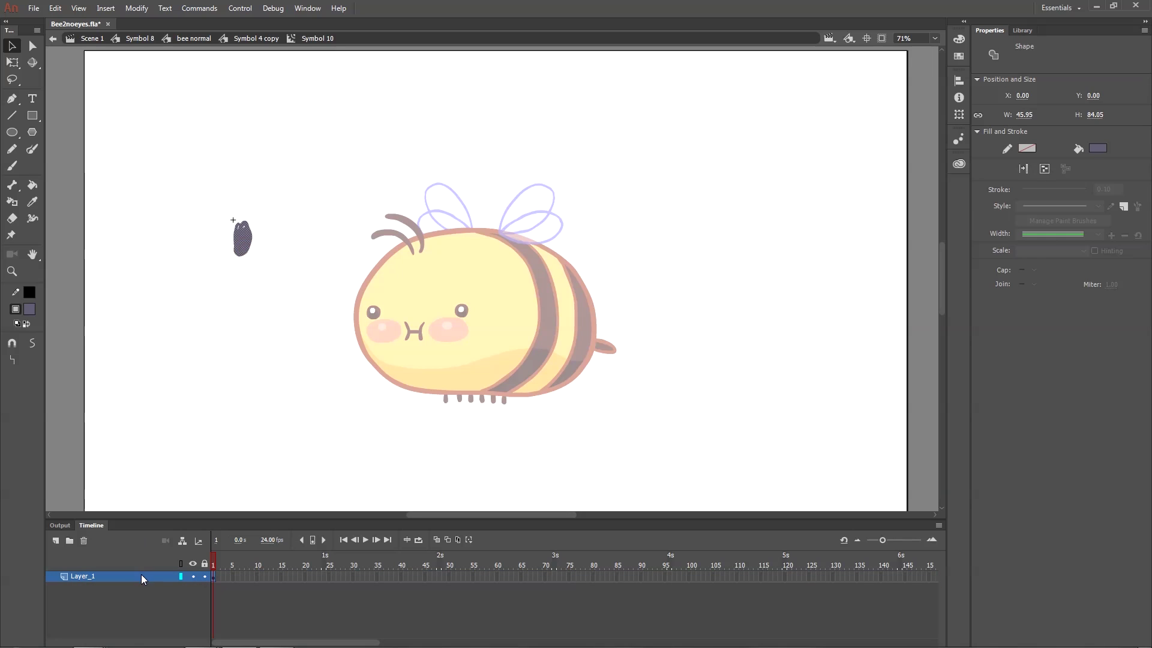
pyautogui.rightClick(143, 579)
pyautogui.click(182, 370)
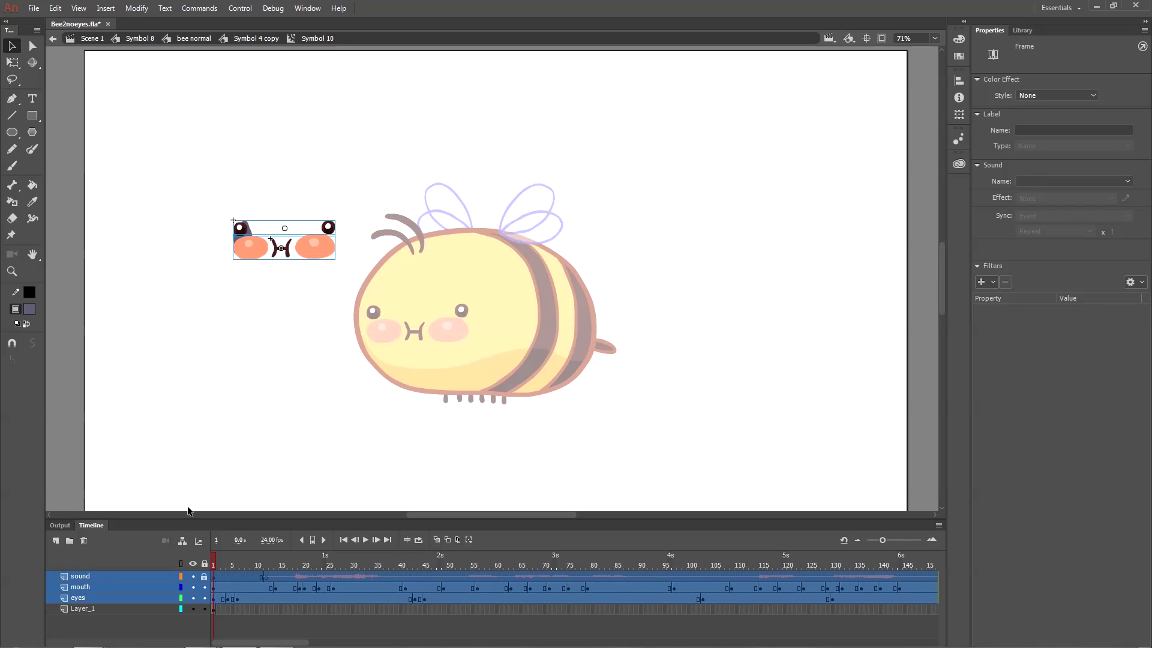
# Leave Symbol 10, move it over the bee's original face, and reopen it.
pyautogui.doubleClick(241, 472)
pyautogui.moveTo(320, 259); pyautogui.dragTo(453, 342)
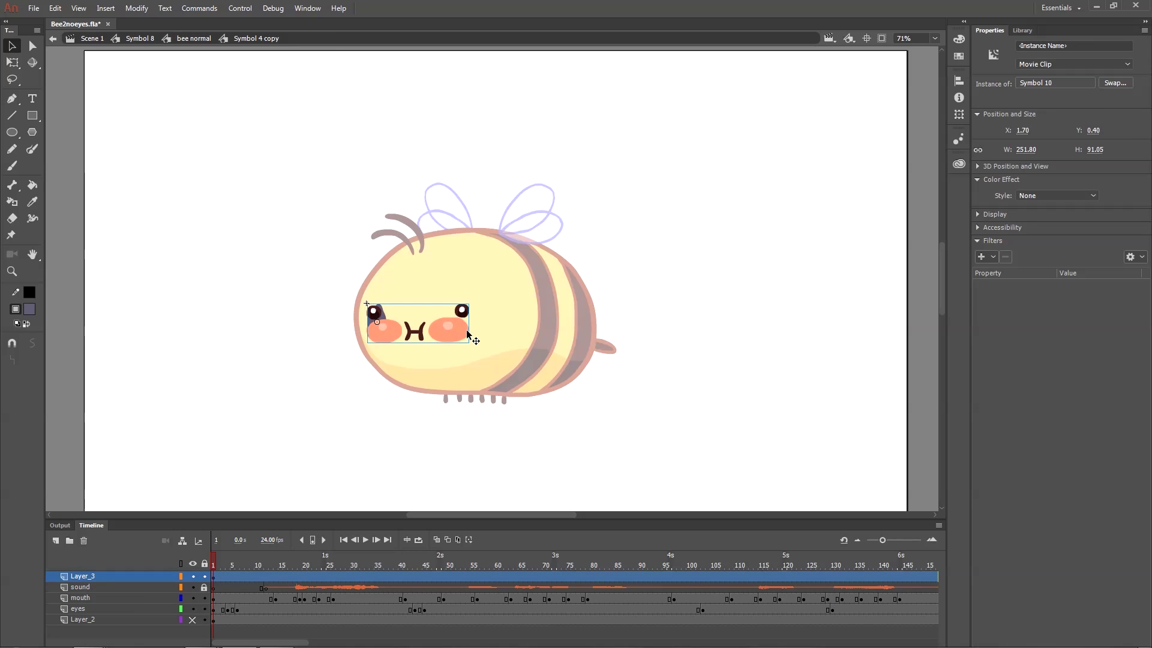
pyautogui.doubleClick(393, 340)
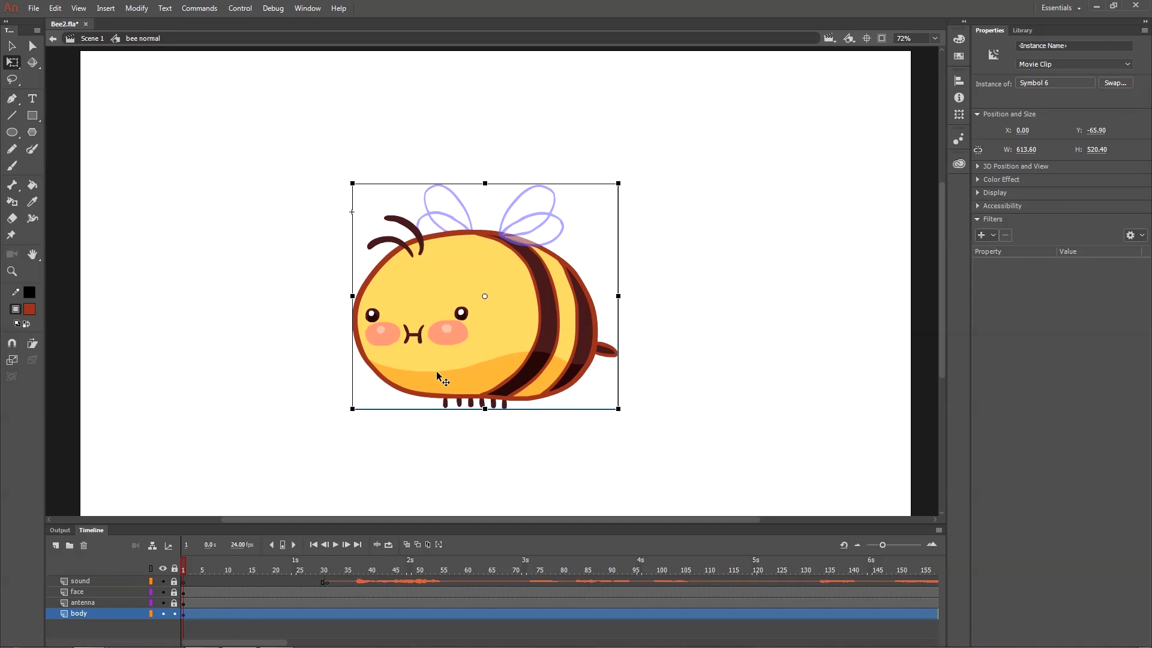
# Rotate the bee's body clockwise at frame 10 inside Symbol 6, and copy body and legs frames to extend the rocking to about frame 40.
pyautogui.moveTo(624, 166); pyautogui.dragTo(647, 205)
pyautogui.click(268, 416)
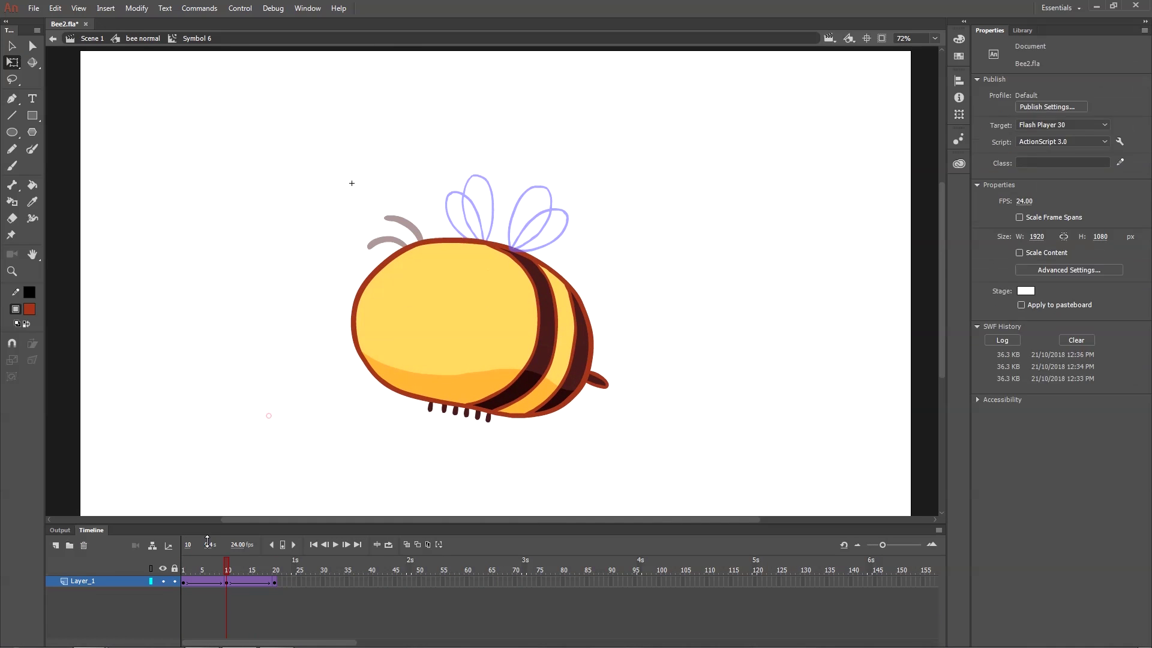
pyautogui.click(183, 582)
pyautogui.moveTo(184, 582); pyautogui.dragTo(371, 588)
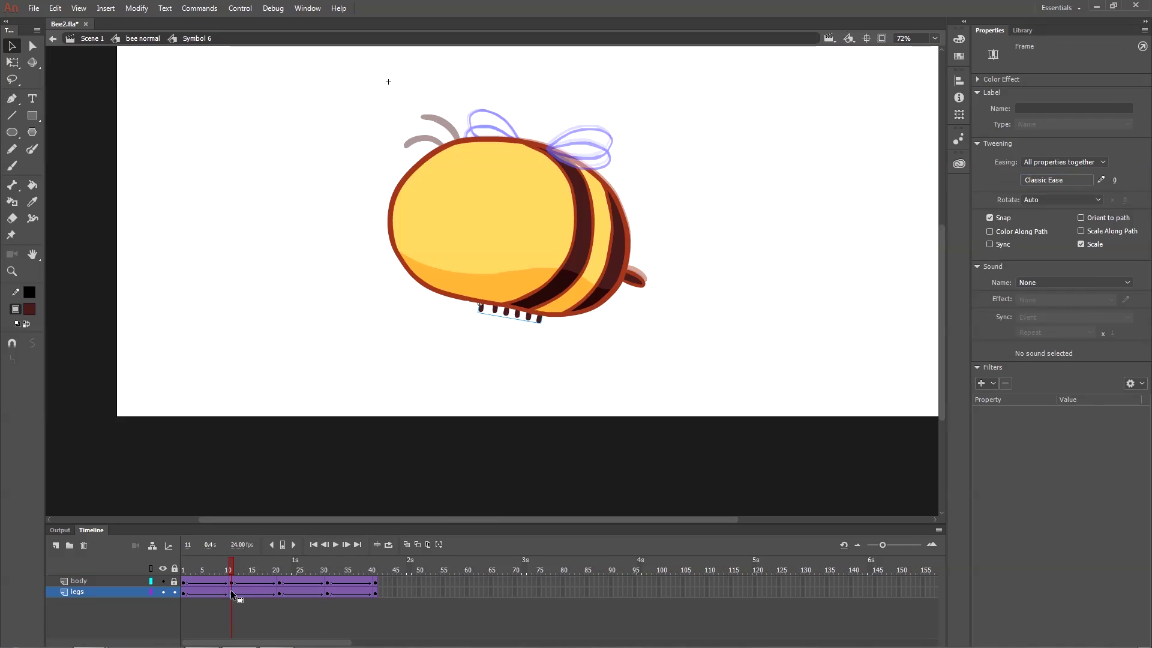
pyautogui.moveTo(235, 593); pyautogui.dragTo(318, 593)
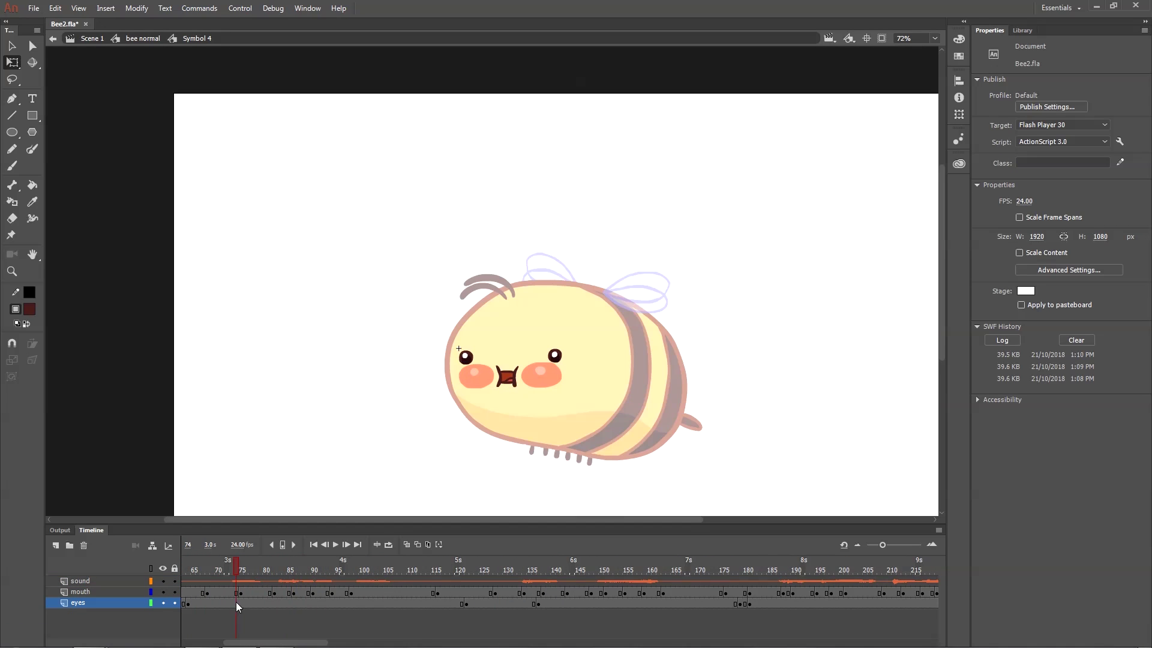
# Scrub the background scene with the bee back to about frame 40.
pyautogui.click(731, 605)
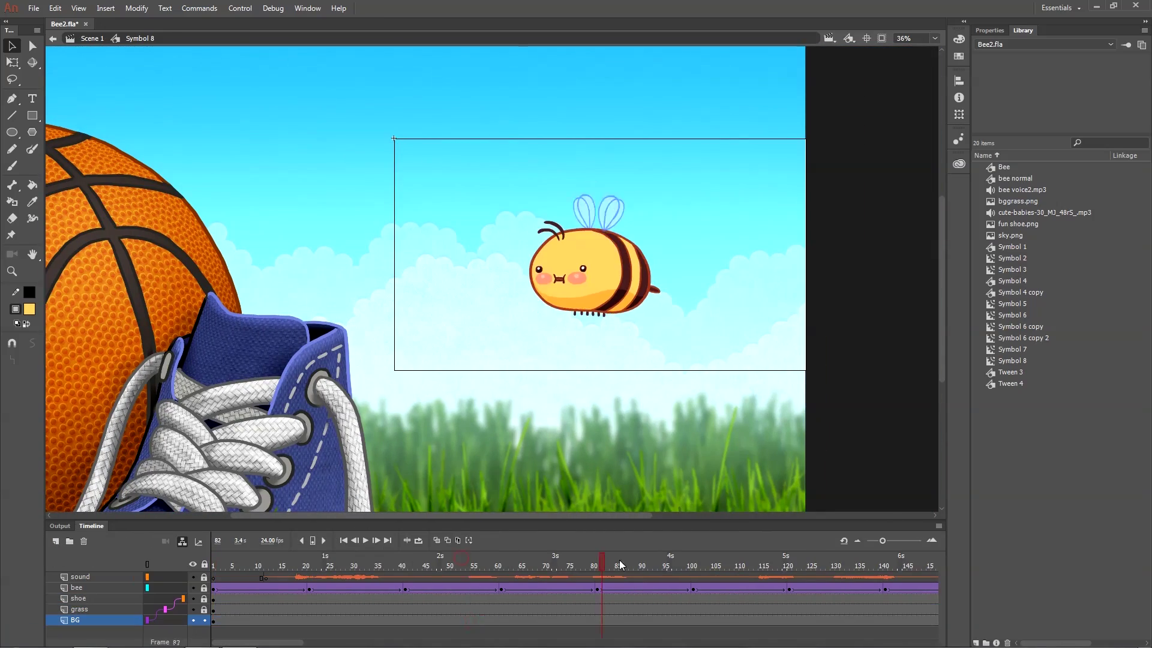
pyautogui.moveTo(620, 565); pyautogui.dragTo(396, 591)
# Enlarge the shoe layer's artwork around its centre and remove the parenting between the shoe, grass and BG layers.
pyautogui.moveTo(719, 428)
pyautogui.mouseDown()
pyautogui.moveTo(733, 419)
pyautogui.moveTo(719, 421)
pyautogui.mouseUp()
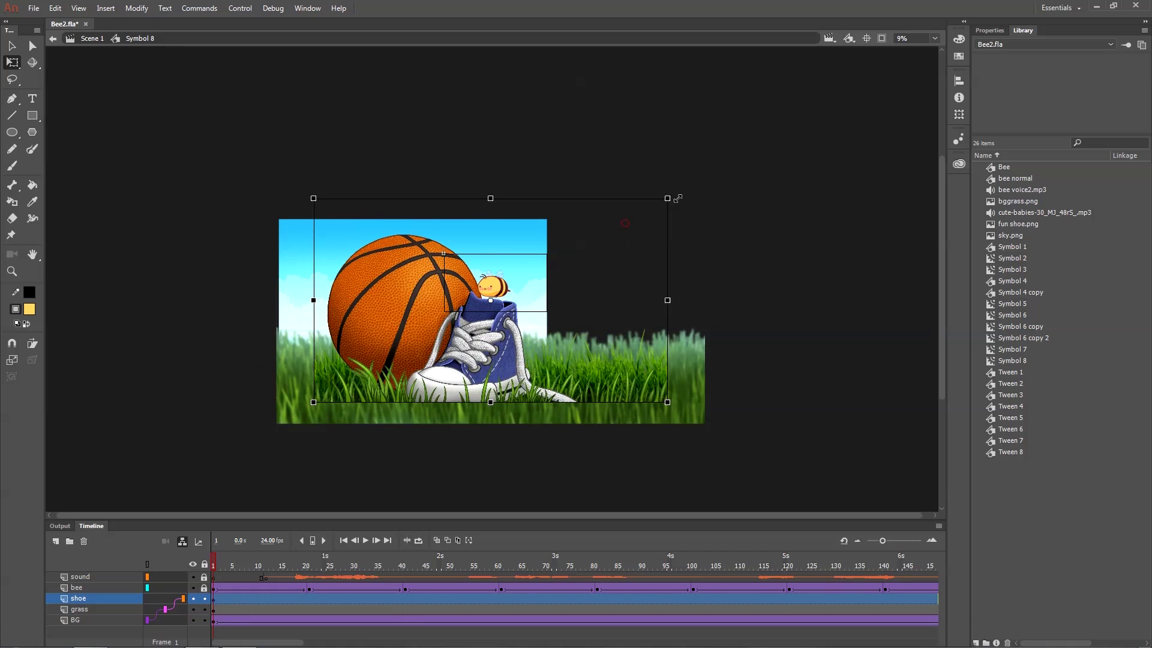
pyautogui.moveTo(677, 198); pyautogui.dragTo(714, 180)
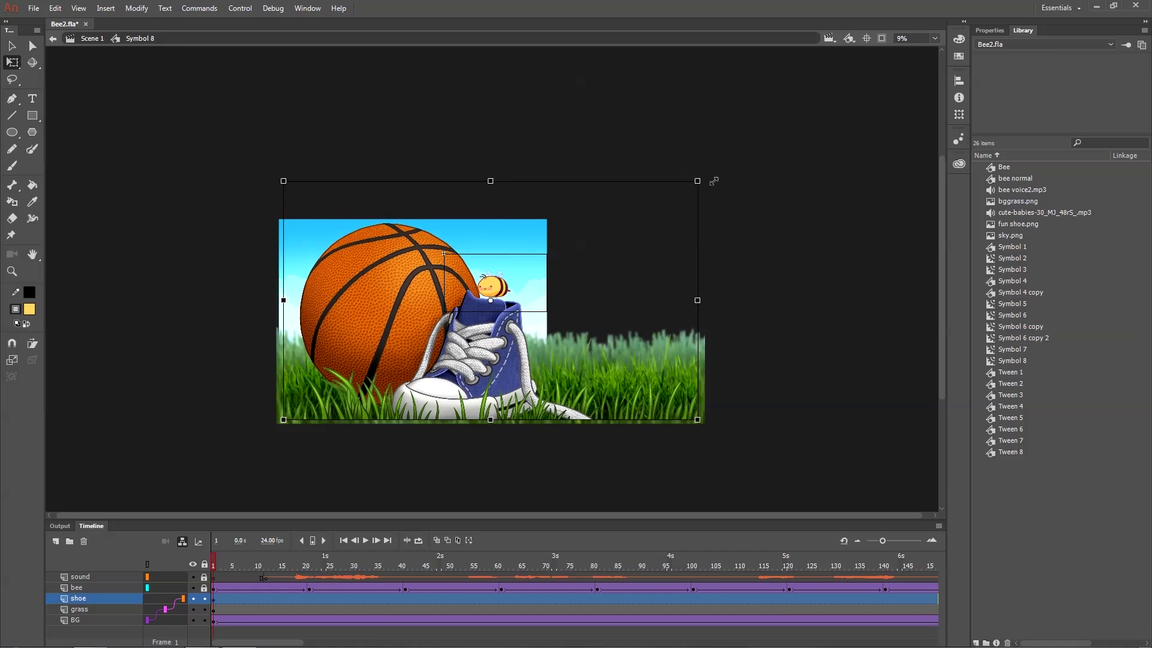
pyautogui.rightClick(178, 600)
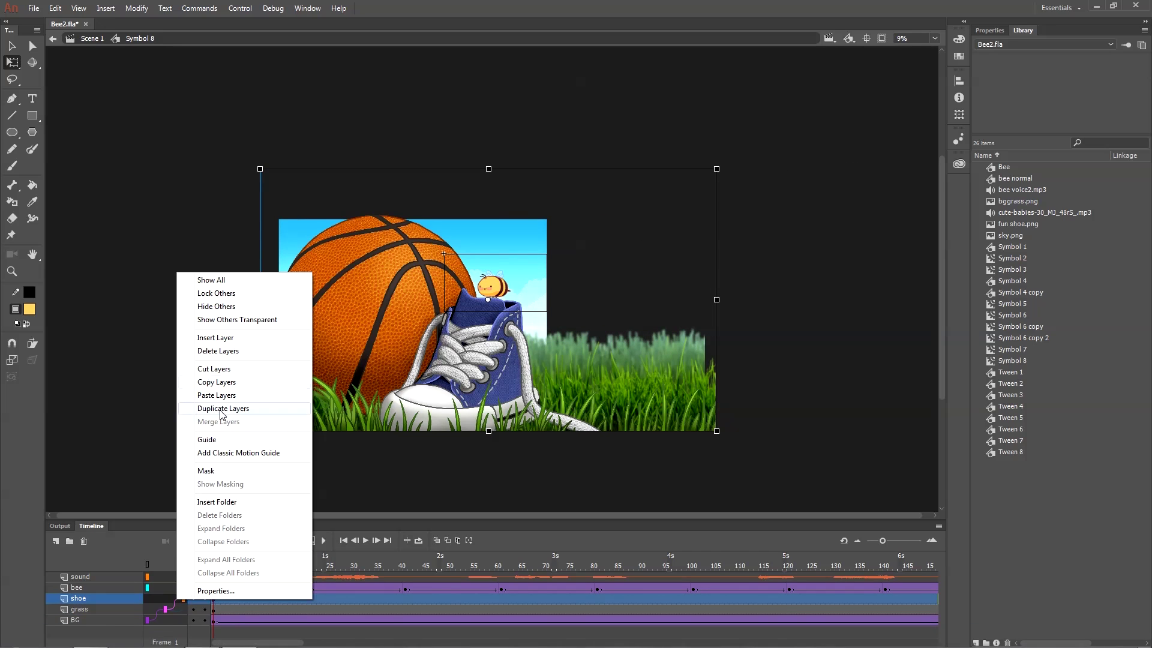
pyautogui.click(165, 610)
pyautogui.click(152, 620)
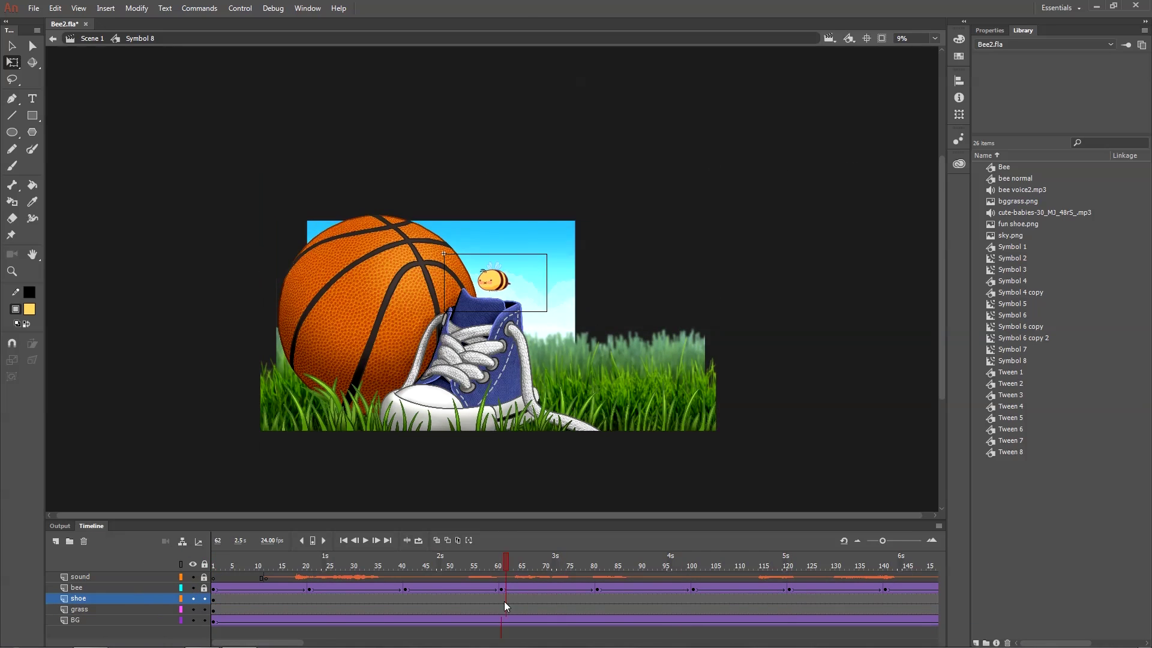
# Create classic tweens on the shoe and grass layers and shift their frame 1 artwork left, the shoe farther than the grass.
pyautogui.moveTo(300, 642); pyautogui.dragTo(256, 643)
pyautogui.moveTo(214, 600); pyautogui.dragTo(214, 611)
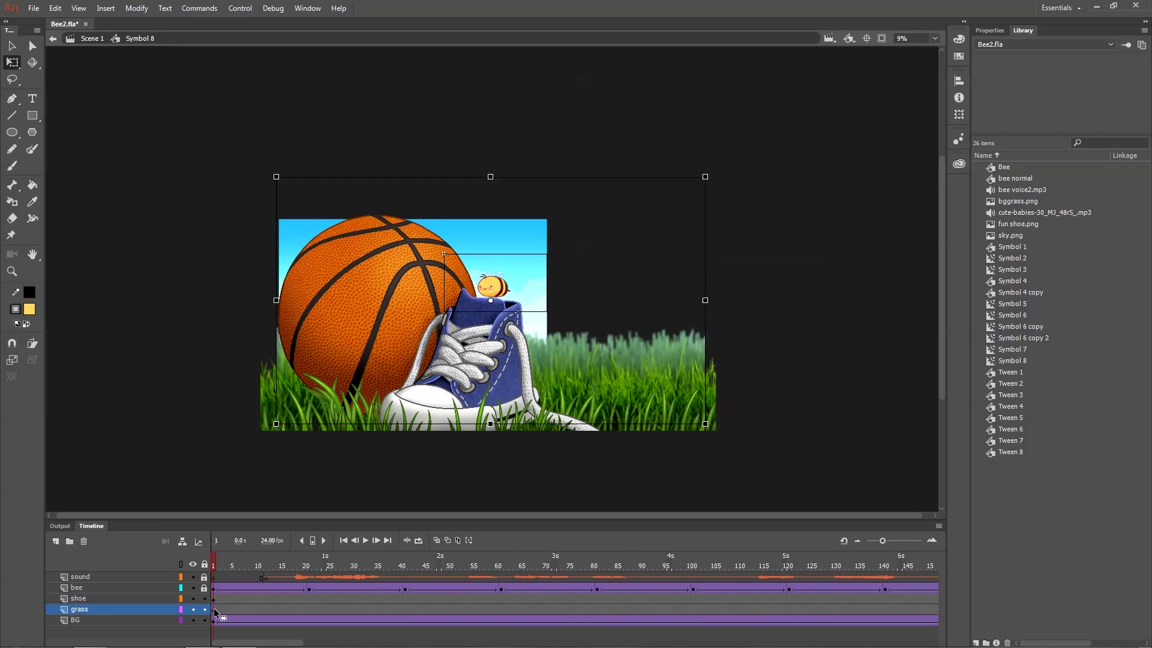
pyautogui.rightClick(214, 610)
pyautogui.click(255, 279)
pyautogui.click(214, 599)
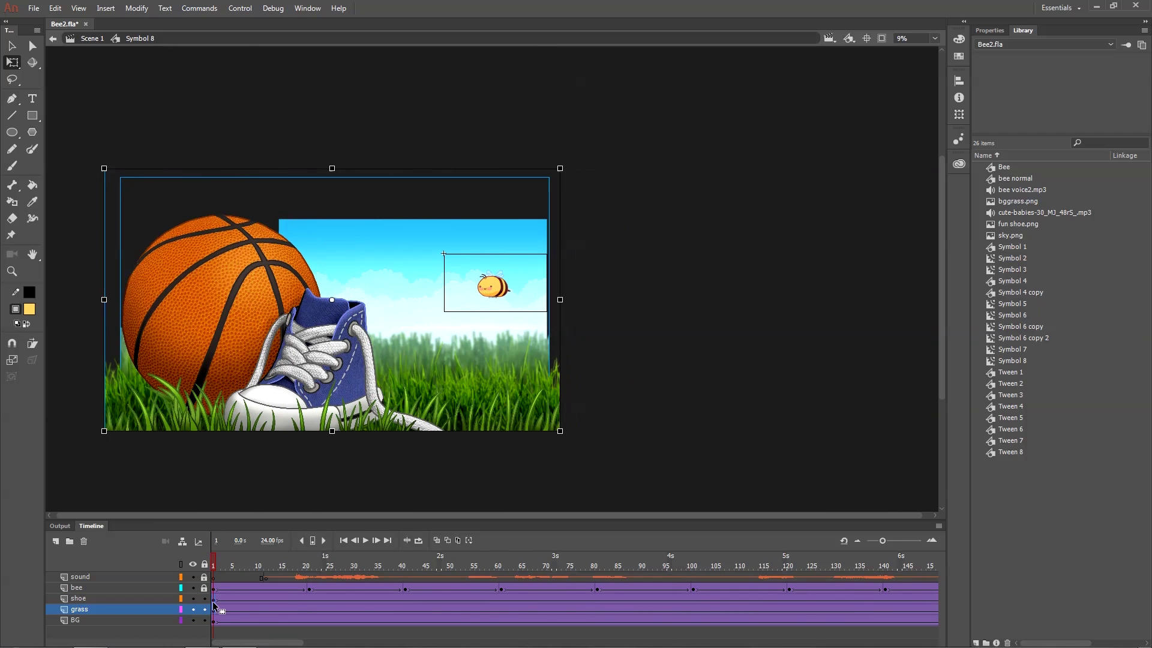
pyautogui.click(215, 611)
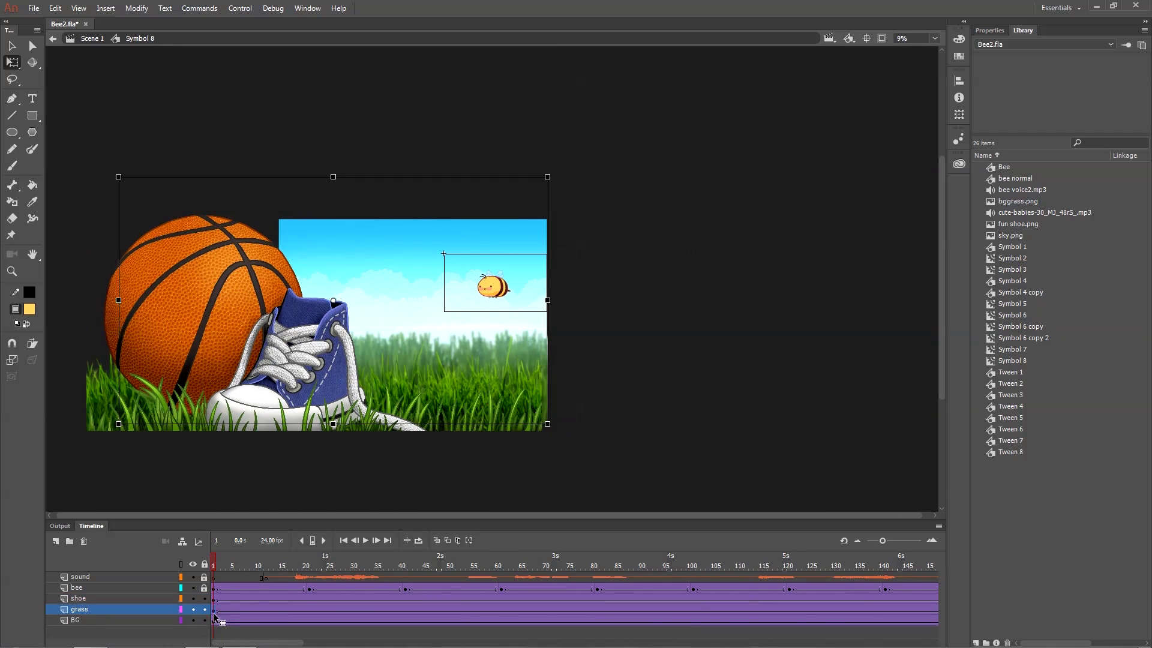
# Nudge the shoe, grass and BG artwork vertically at their frame 169 keyframes and scrub back over the move.
pyautogui.moveTo(258, 643); pyautogui.dragTo(301, 642)
pyautogui.moveTo(683, 600); pyautogui.dragTo(684, 621)
pyautogui.moveTo(651, 587); pyautogui.dragTo(573, 575)
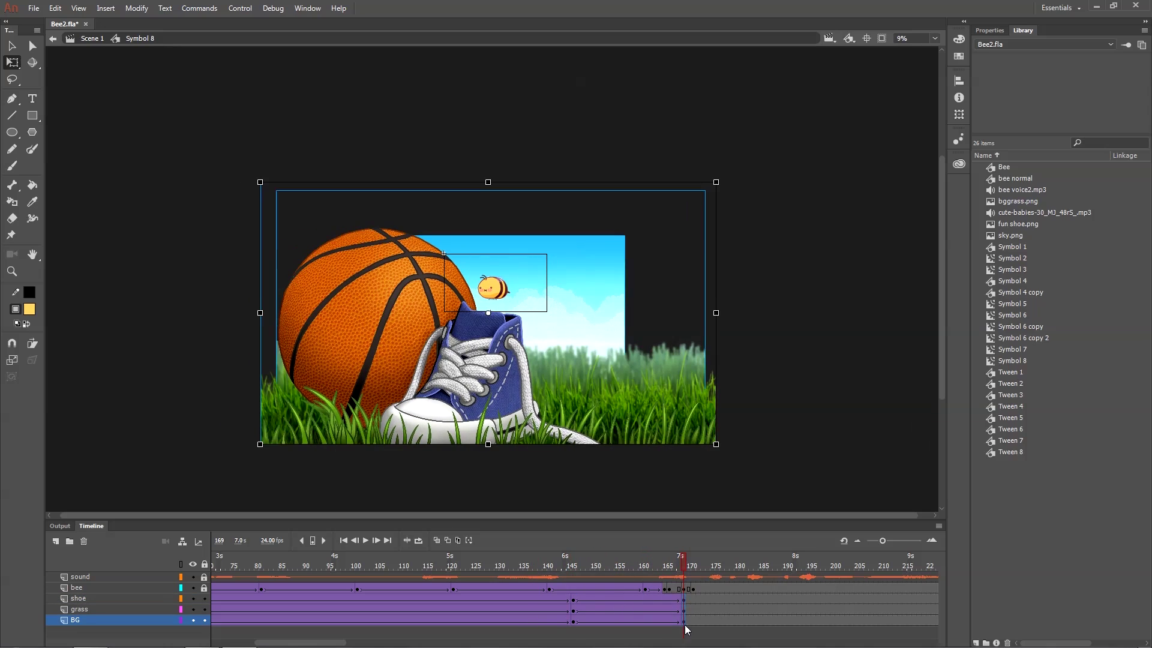
pyautogui.hotkey('shift', 'Up')
pyautogui.hotkey('shift', 'Up')
pyautogui.moveTo(683, 566); pyautogui.dragTo(390, 622)
# In Scene 1, add angle_1 keyframes at about frames 146 and 181, and shrink the scene symbol at frame 181 to fit the stage.
pyautogui.doubleClick(659, 369)
pyautogui.press('F6')
pyautogui.moveTo(573, 566); pyautogui.dragTo(741, 566)
pyautogui.press('F6')
pyautogui.moveTo(716, 432); pyautogui.dragTo(679, 420)
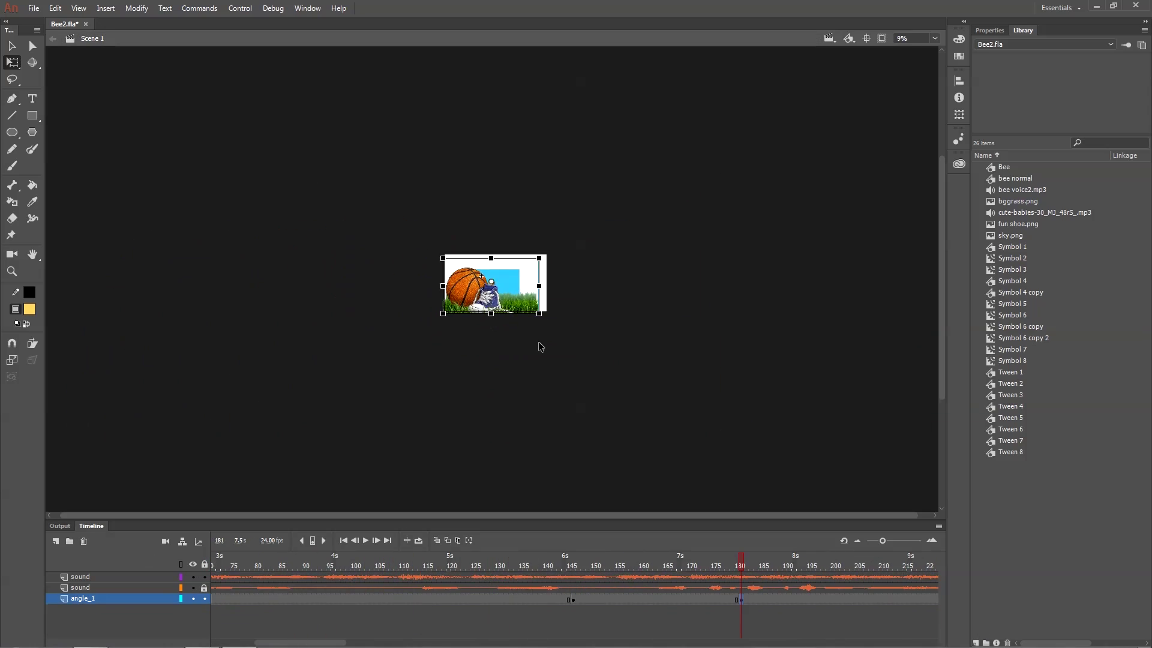
pyautogui.hotkey('ctrl', '=')
pyautogui.hotkey('ctrl', '=')
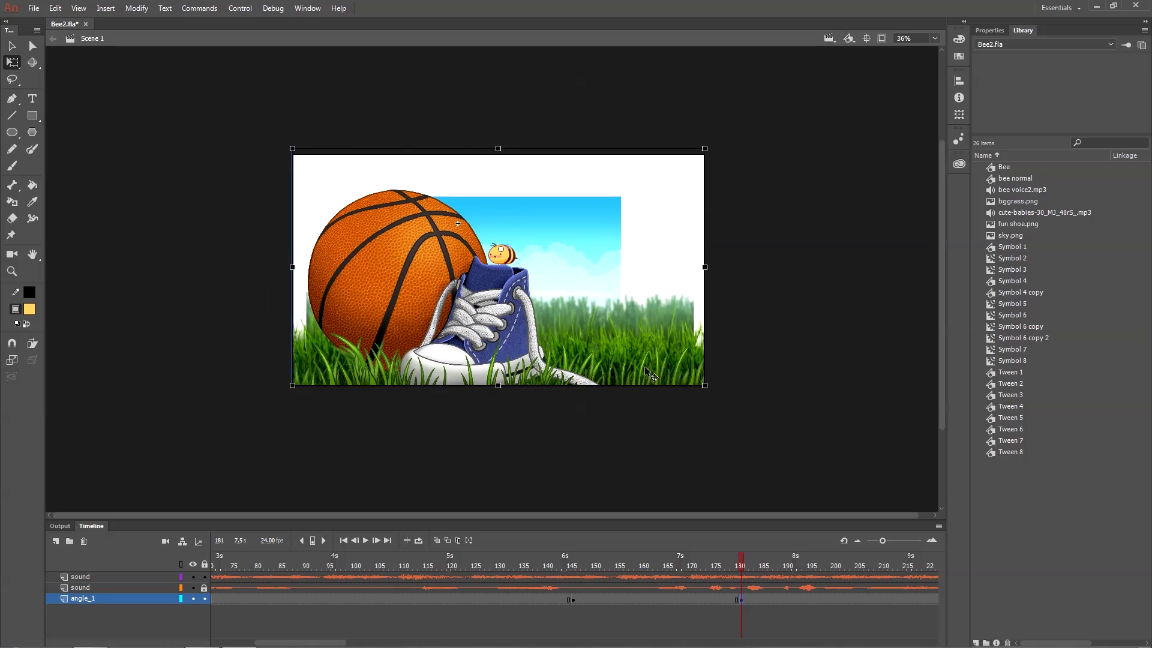
# Inside Symbol 8, remove the frame 169 keyframes on the BG and grass layers and enlarge their frame 181 artwork to cover the stage.
pyautogui.hotkey('ctrl', '=')
pyautogui.moveTo(591, 417)
pyautogui.mouseDown()
pyautogui.moveTo(600, 200)
pyautogui.moveTo(696, 393)
pyautogui.moveTo(586, 414)
pyautogui.mouseUp()
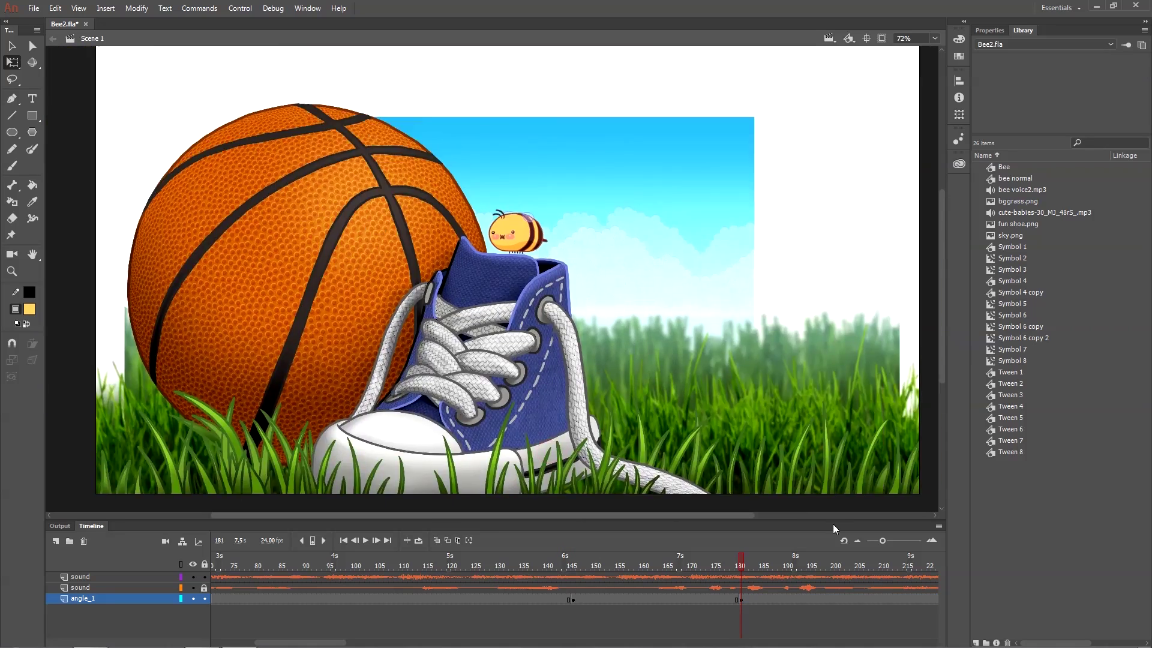
pyautogui.hotkey('ctrl', '-')
pyautogui.doubleClick(583, 316)
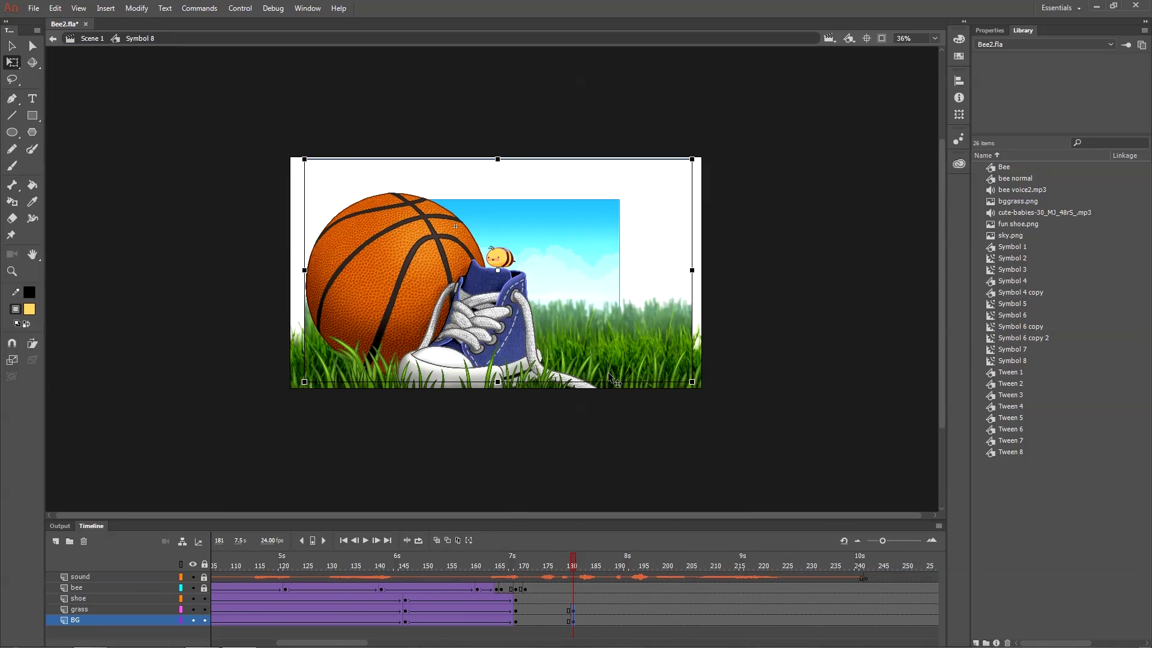
pyautogui.rightClick(517, 622)
pyautogui.click(564, 382)
pyautogui.click(574, 621)
pyautogui.moveTo(620, 199); pyautogui.dragTo(712, 153)
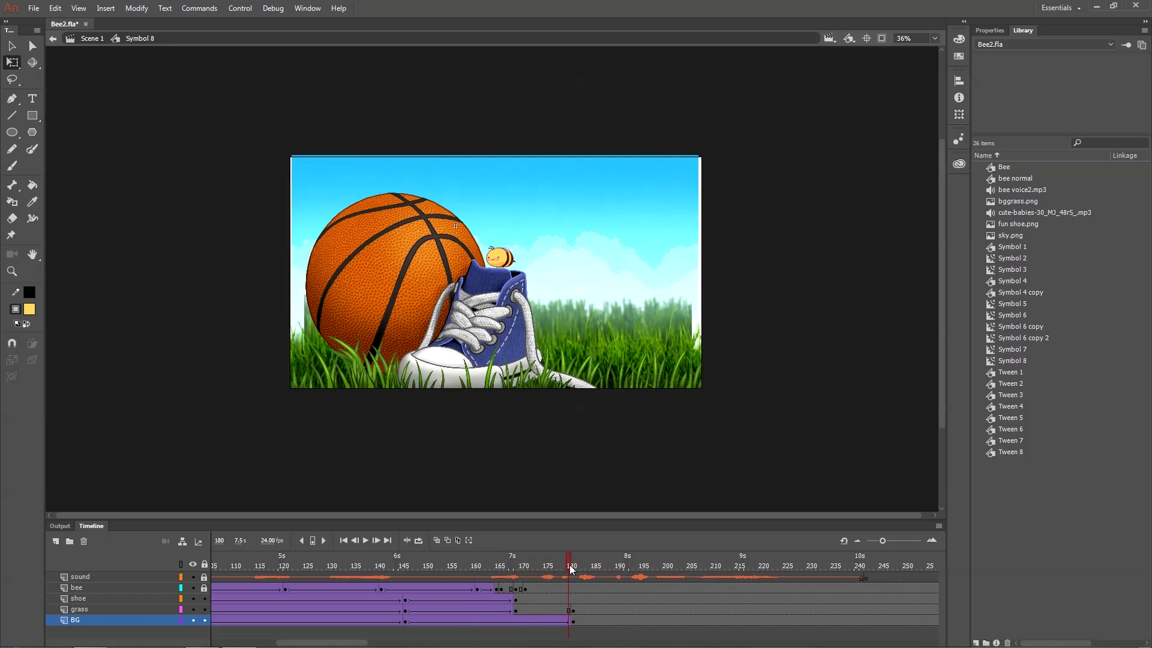
pyautogui.click(516, 611)
pyautogui.click(573, 611)
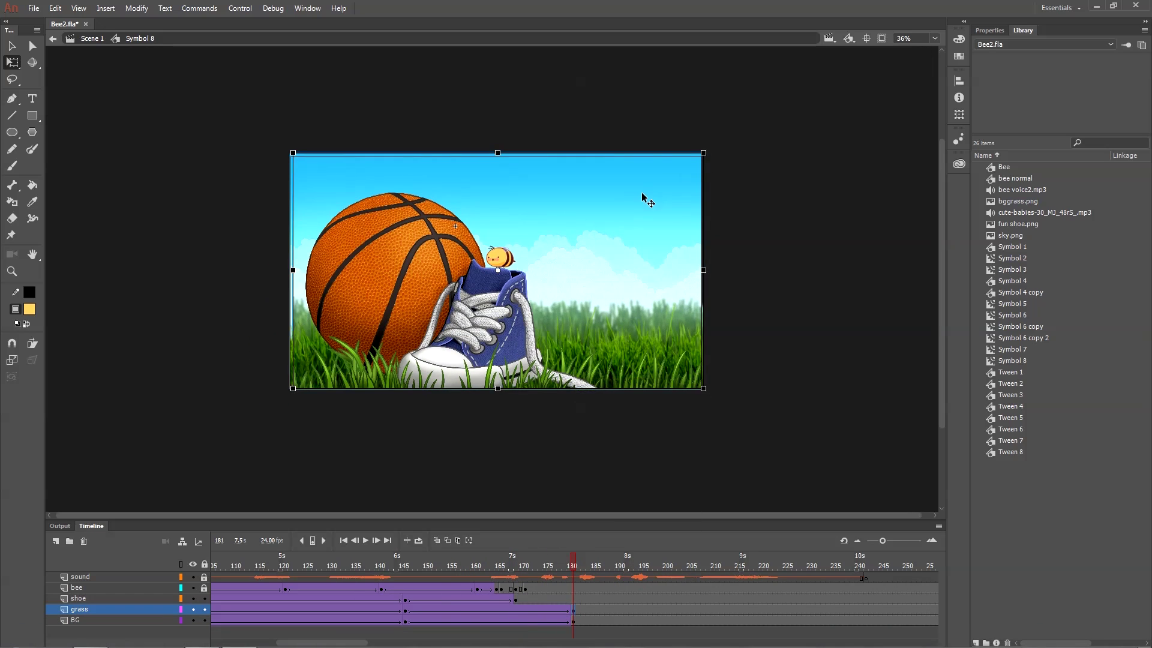
# Scrub back over the camera move and open the easing settings for the tween starting at frame 146.
pyautogui.doubleClick(772, 217)
pyautogui.click(555, 600)
pyautogui.moveTo(555, 564); pyautogui.dragTo(489, 581)
pyautogui.click(406, 599)
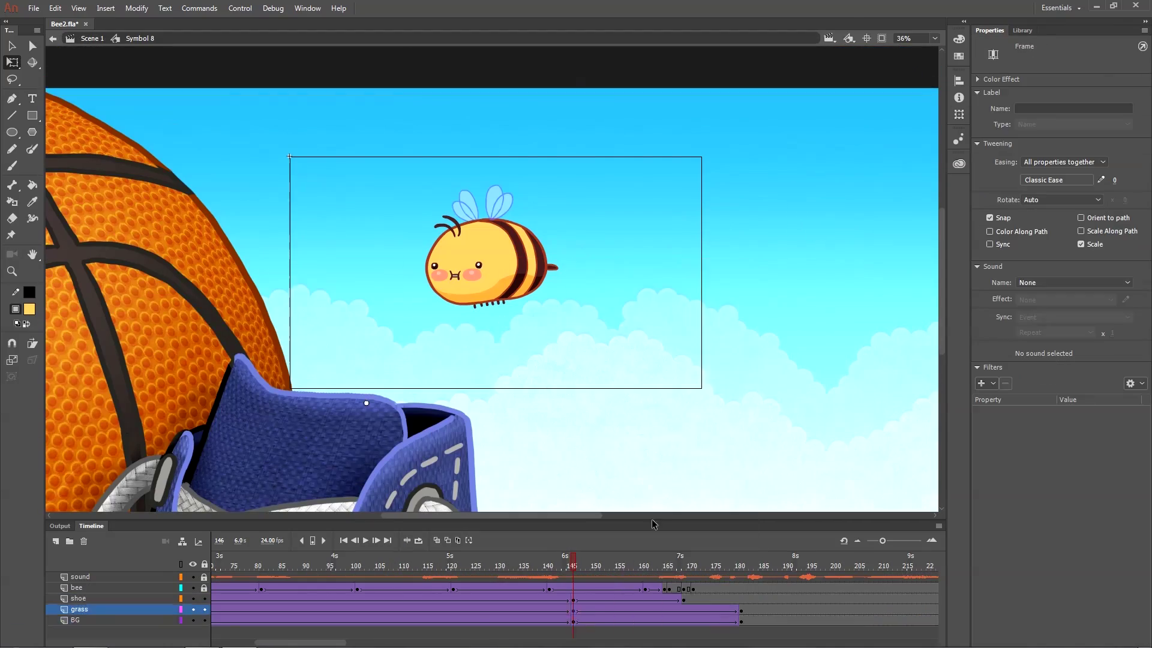
pyautogui.click(1056, 180)
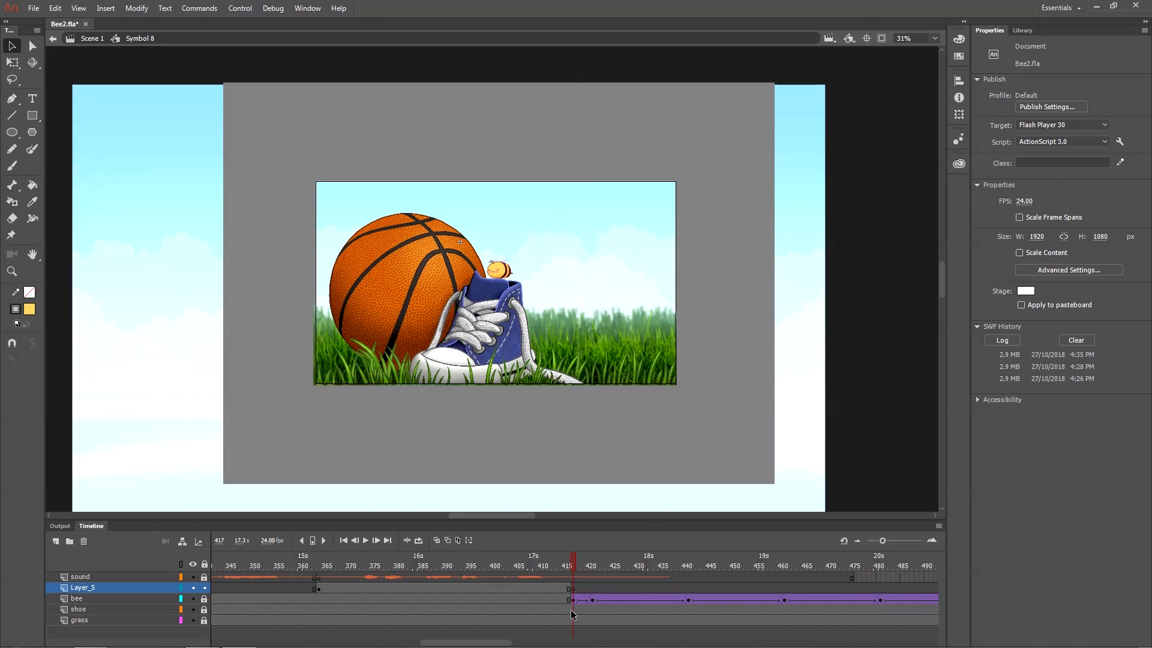
# Add keyframes to the shoe and grass layers at frames 417 and 540.
pyautogui.click(573, 610)
pyautogui.press('F6')
pyautogui.click(573, 621)
pyautogui.press('F6')
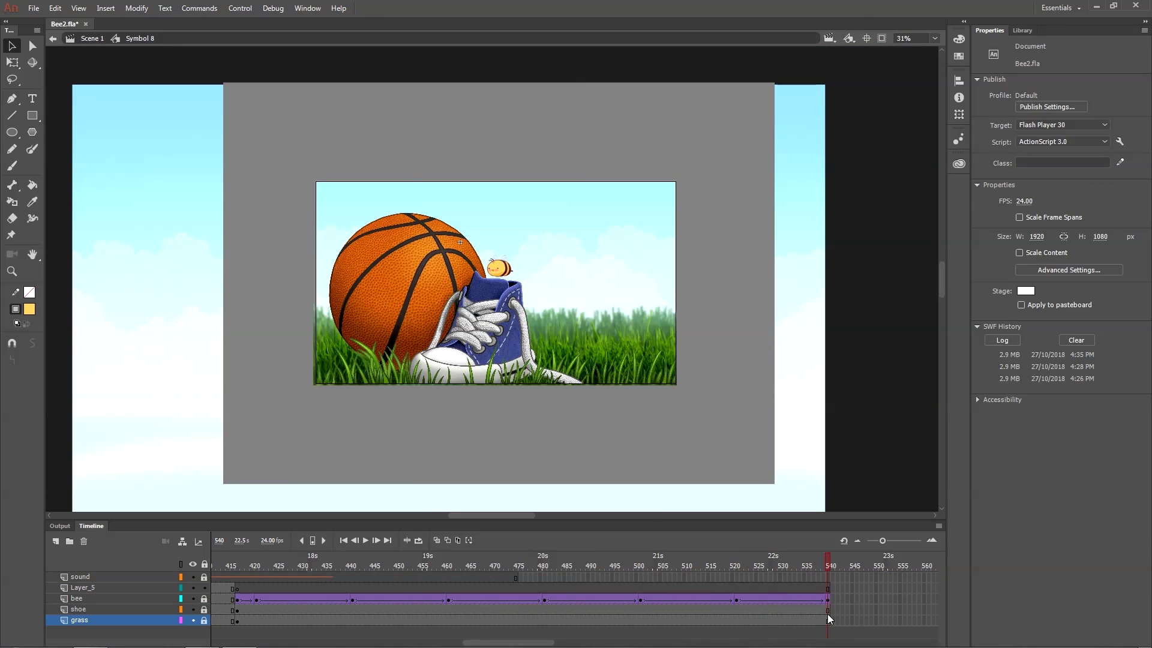
pyautogui.click(828, 610)
pyautogui.press('F6')
pyautogui.click(828, 620)
pyautogui.press('F6')
# Lock Layer_5, unlock the shoe and grass layers, and shift their frame 540 artwork to the right.
pyautogui.click(204, 588)
pyautogui.click(204, 610)
pyautogui.click(204, 620)
pyautogui.click(828, 610)
pyautogui.keyDown('shift'); pyautogui.click(828, 621); pyautogui.keyUp('shift')
pyautogui.hotkey('shift', 'Right')
pyautogui.hotkey('shift', 'Right')
pyautogui.hotkey('shift', 'Right')
pyautogui.hotkey('shift', 'Right')
pyautogui.hotkey('shift', 'Right')
pyautogui.hotkey('shift', 'Right')
pyautogui.hotkey('shift', 'Right')
pyautogui.hotkey('shift', 'Right')
pyautogui.hotkey('shift', 'Right')
pyautogui.hotkey('shift', 'Right')
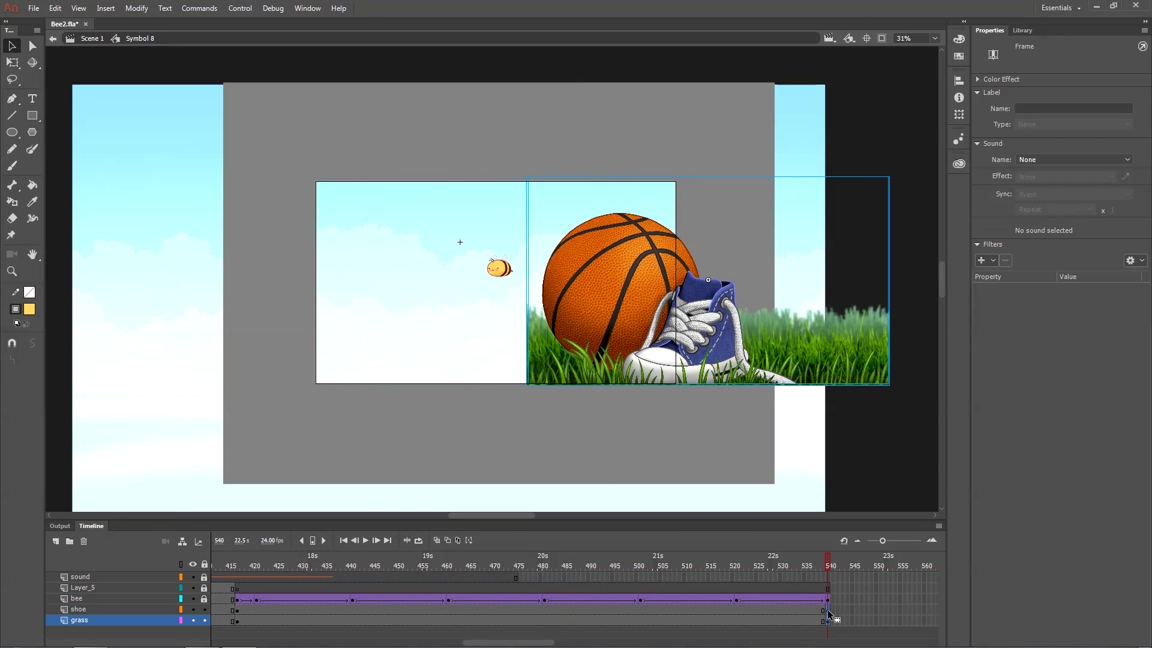
pyautogui.hotkey('shift', 'Left')
pyautogui.hotkey('shift', 'Left')
pyautogui.hotkey('shift', 'Left')
pyautogui.hotkey('shift', 'Left')
pyautogui.hotkey('shift', 'Left')
pyautogui.hotkey('shift', 'Left')
# Create classic tweens on the shoe and grass layers from frame 417 and add keyframes on both at frame 421.
pyautogui.rightClick(407, 620)
pyautogui.click(460, 305)
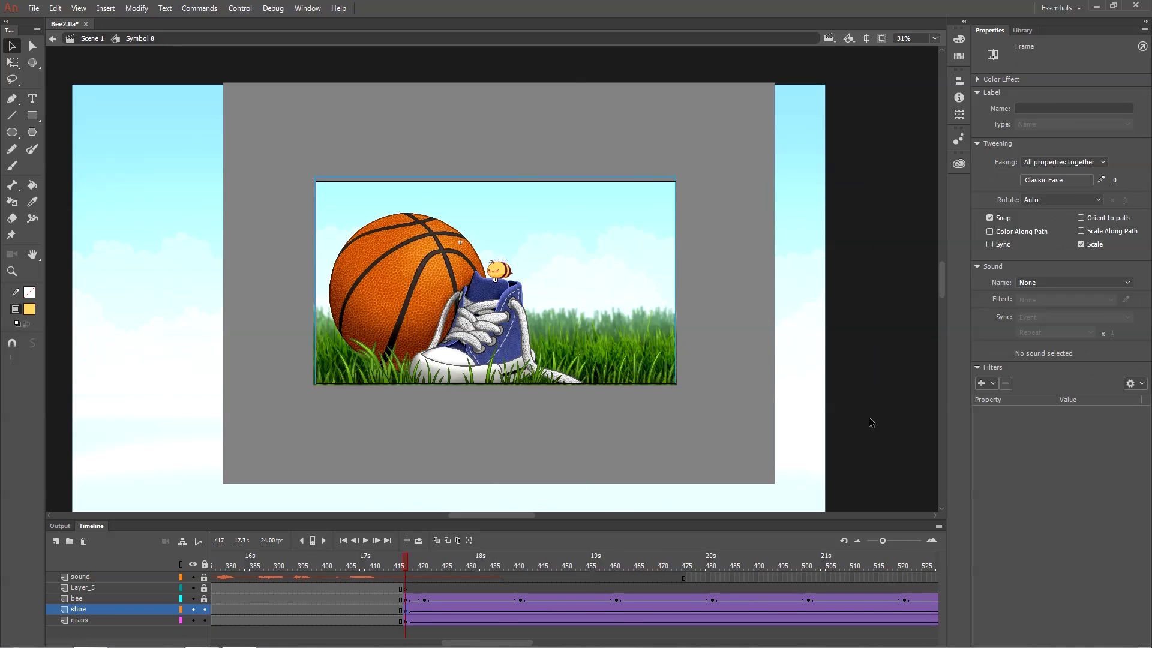
pyautogui.moveTo(406, 566); pyautogui.dragTo(425, 621)
pyautogui.press('F6')
# Move the shoe and grass artwork left and slightly down at frame 417, offset it slightly at frame 421, and scrub over the move.
pyautogui.moveTo(406, 611); pyautogui.dragTo(406, 621)
pyautogui.moveTo(432, 288); pyautogui.dragTo(280, 296)
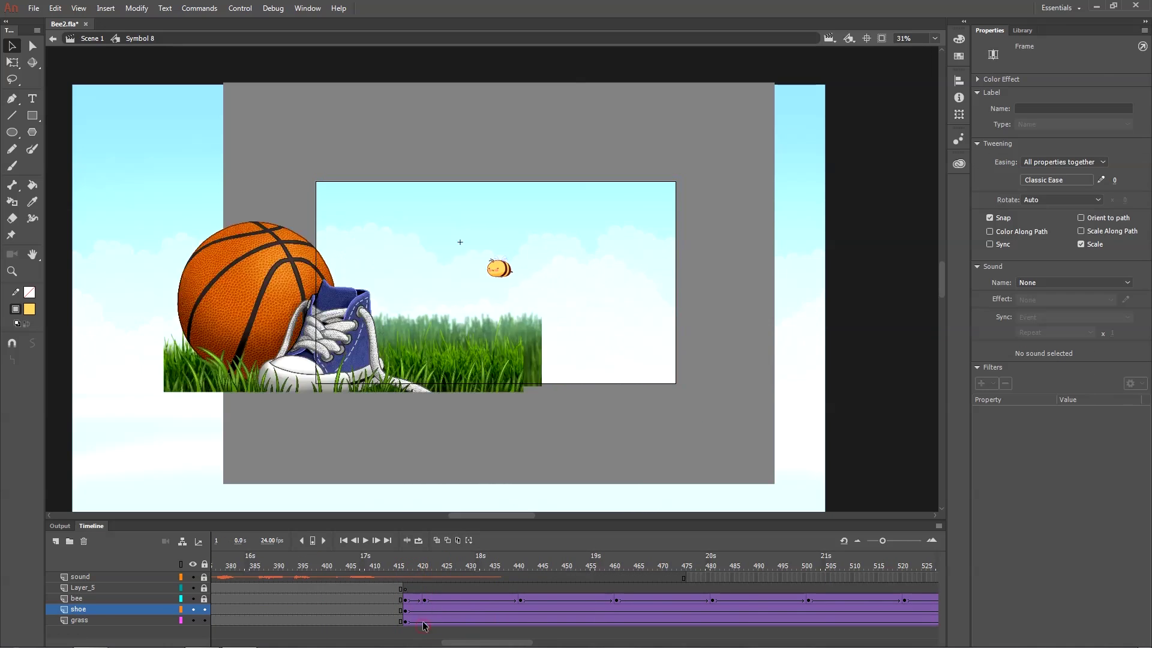
pyautogui.click(425, 622)
pyautogui.keyDown('shift'); pyautogui.click(423, 612); pyautogui.keyUp('shift')
pyautogui.moveTo(425, 565); pyautogui.dragTo(361, 619)
pyautogui.click(377, 622)
pyautogui.click(376, 611)
pyautogui.click(377, 622)
pyautogui.click(377, 612)
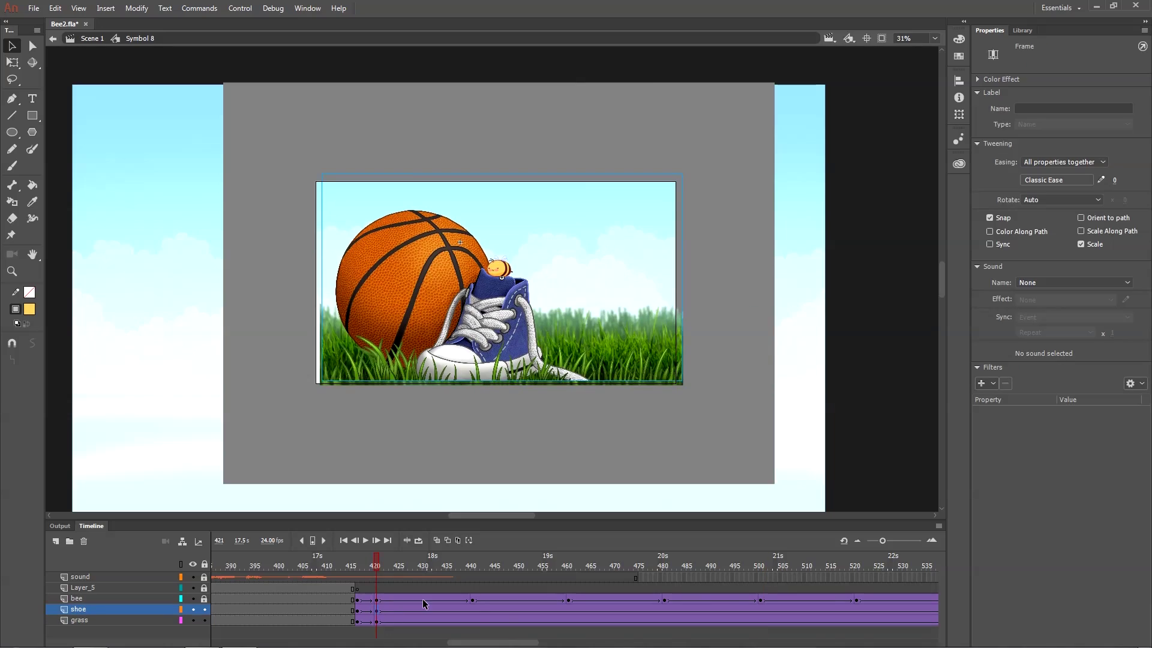
pyautogui.moveTo(377, 565); pyautogui.dragTo(350, 573)
# Return to Scene 1 and scale down the angle_1 layer's scene symbol at frame 364 with Free Transform.
pyautogui.click(92, 38)
pyautogui.press('q')
pyautogui.hotkey('ctrl', '-')
pyautogui.hotkey('ctrl', '-')
pyautogui.hotkey('ctrl', '-')
pyautogui.hotkey('ctrl', '=')
pyautogui.hotkey('ctrl', '=')
pyautogui.moveTo(672, 190); pyautogui.dragTo(612, 223)
pyautogui.hotkey('ctrl', '-')
pyautogui.hotkey('ctrl', '-')
pyautogui.hotkey('ctrl', '=')
pyautogui.hotkey('ctrl', '=')
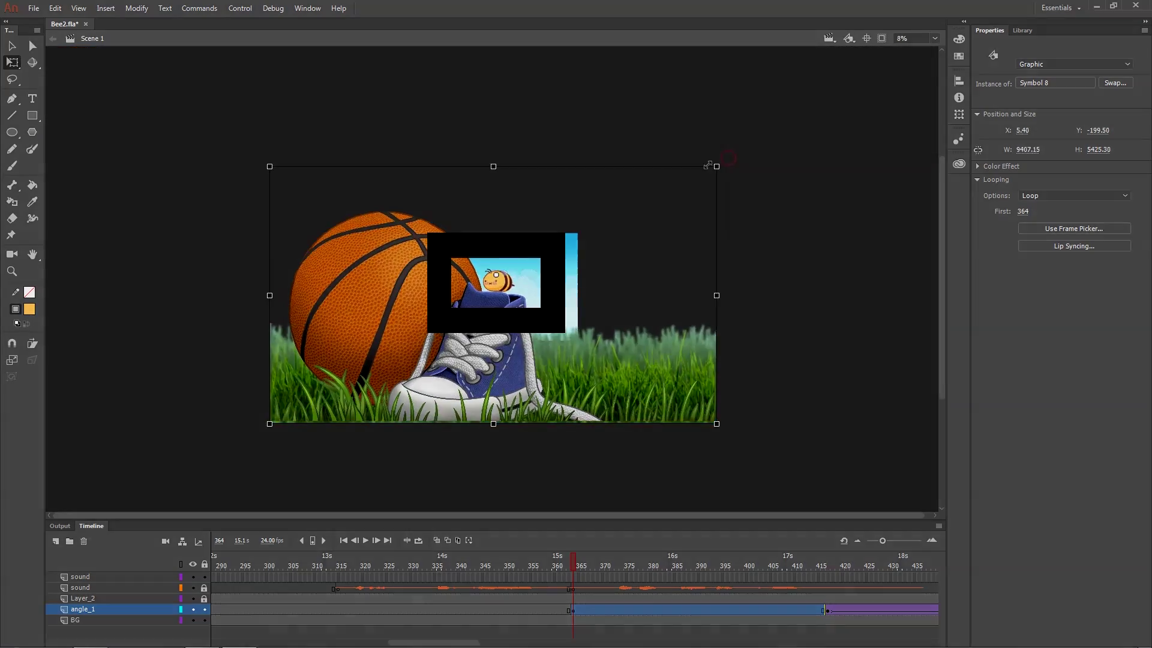